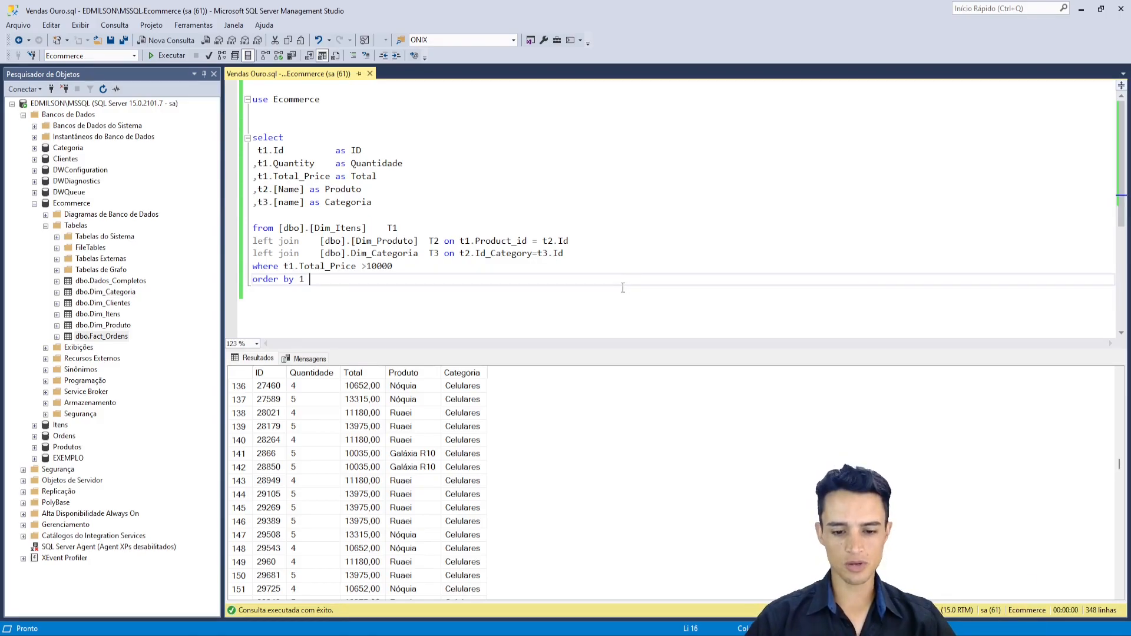
Step: Switch to File Explorer and open the Vendas Ouro.sql script from the Material Visual Studio\Scripts folder in SQL Server Management Studio
key("Return")
key("alt+Tab")
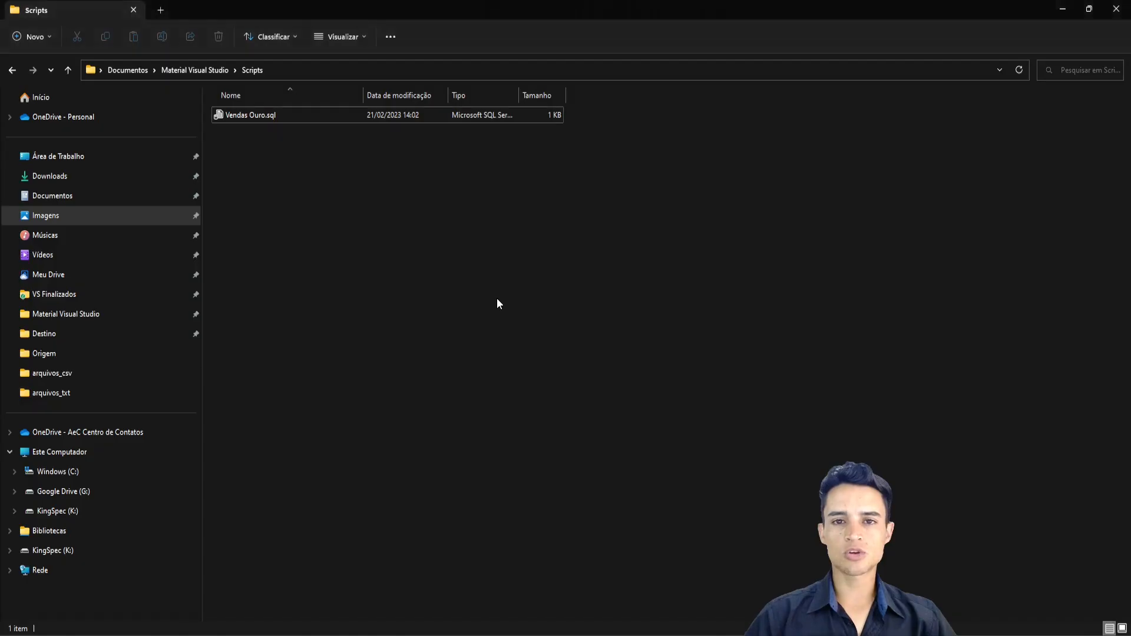
mouse_move(149, 57)
left_mouse_down()
mouse_move(225, 87)
mouse_move(366, 52)
left_mouse_up()
left_click_drag(260, 125, 314, 217)
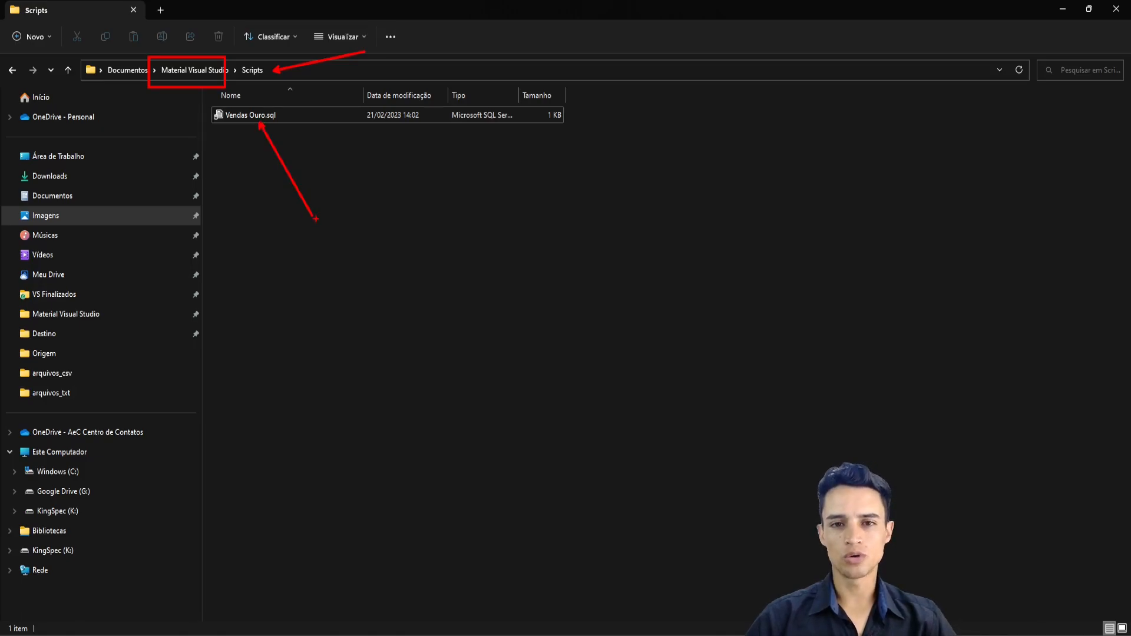
key("Escape")
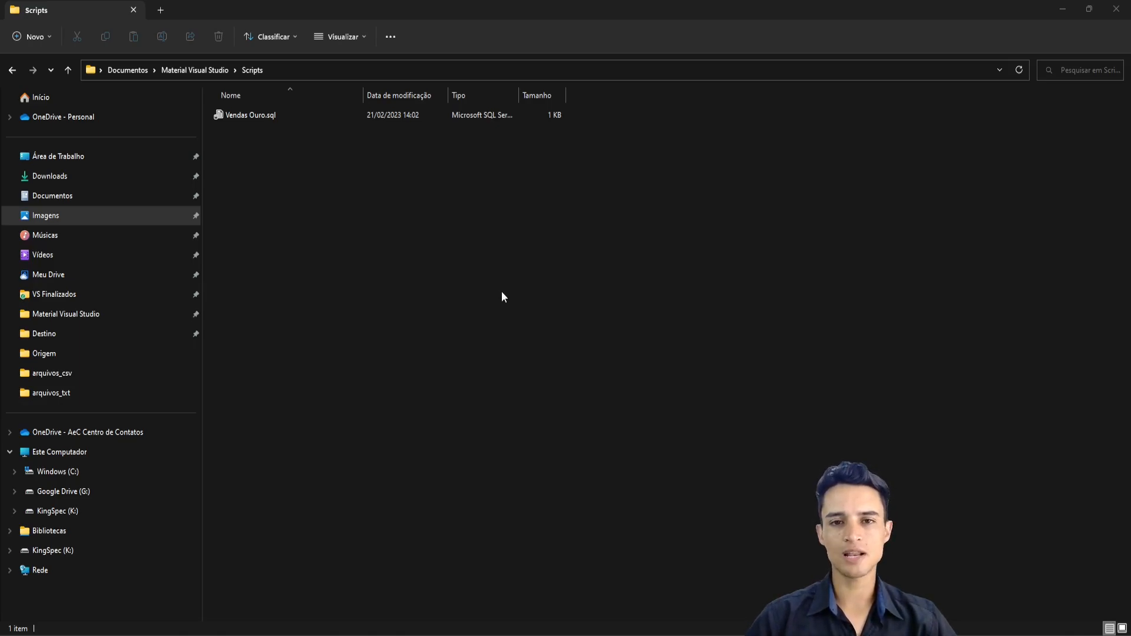
double_click(248, 116)
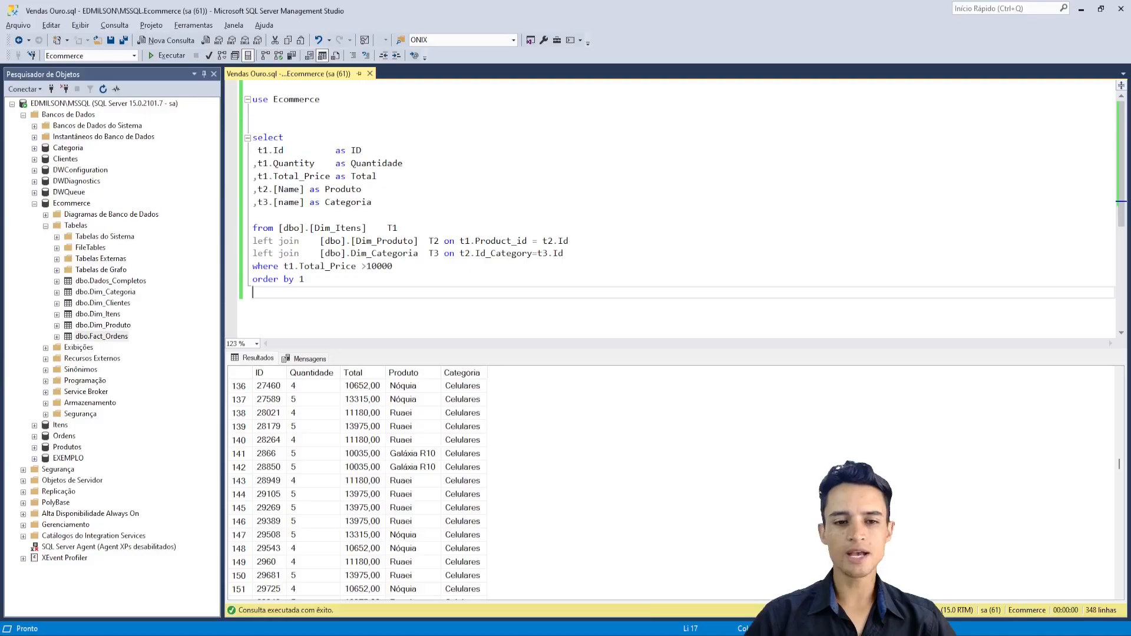
Step: Review the script's use Ecommerce statement, the source database, the left joins and the column aliases
left_click_drag(242, 85, 345, 117)
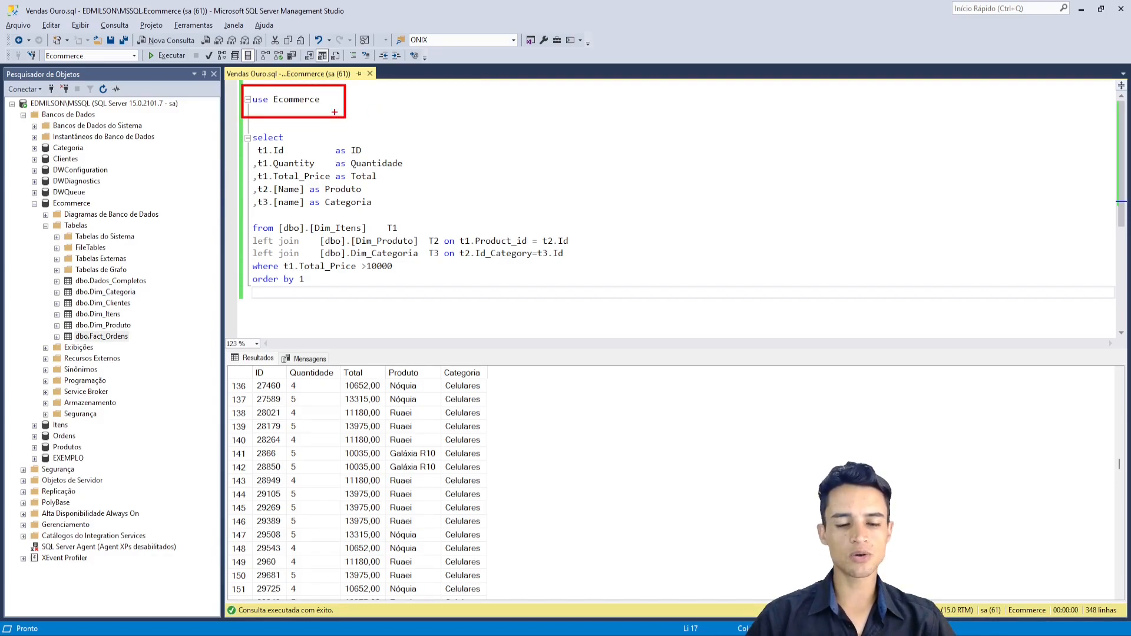
left_click_drag(254, 112, 246, 97)
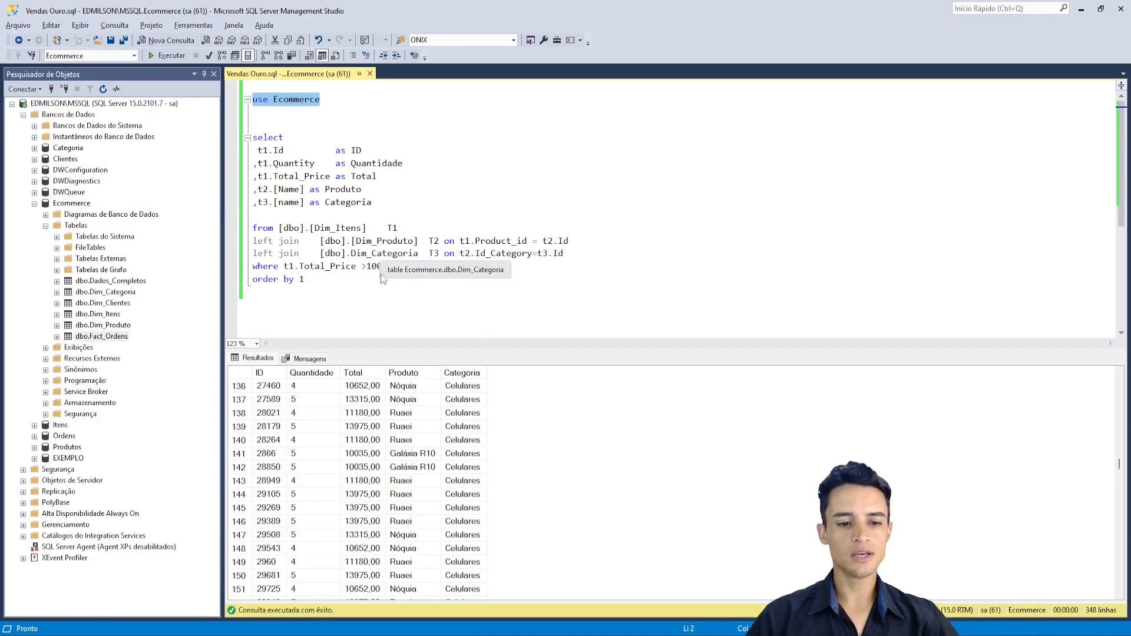
left_click(489, 182)
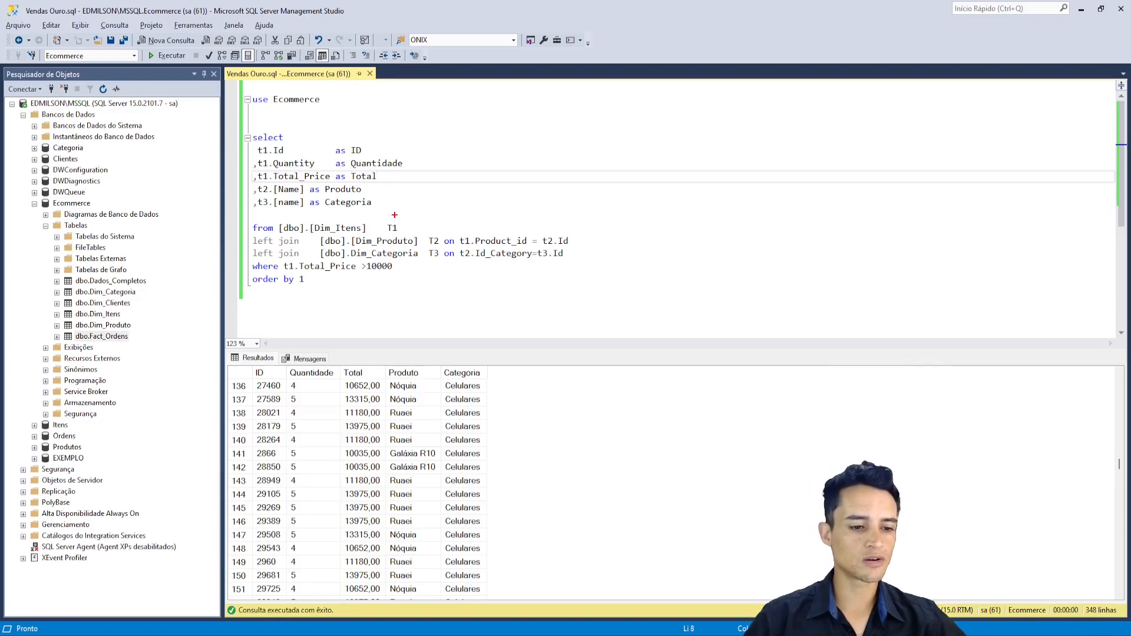
left_click_drag(32, 194, 106, 211)
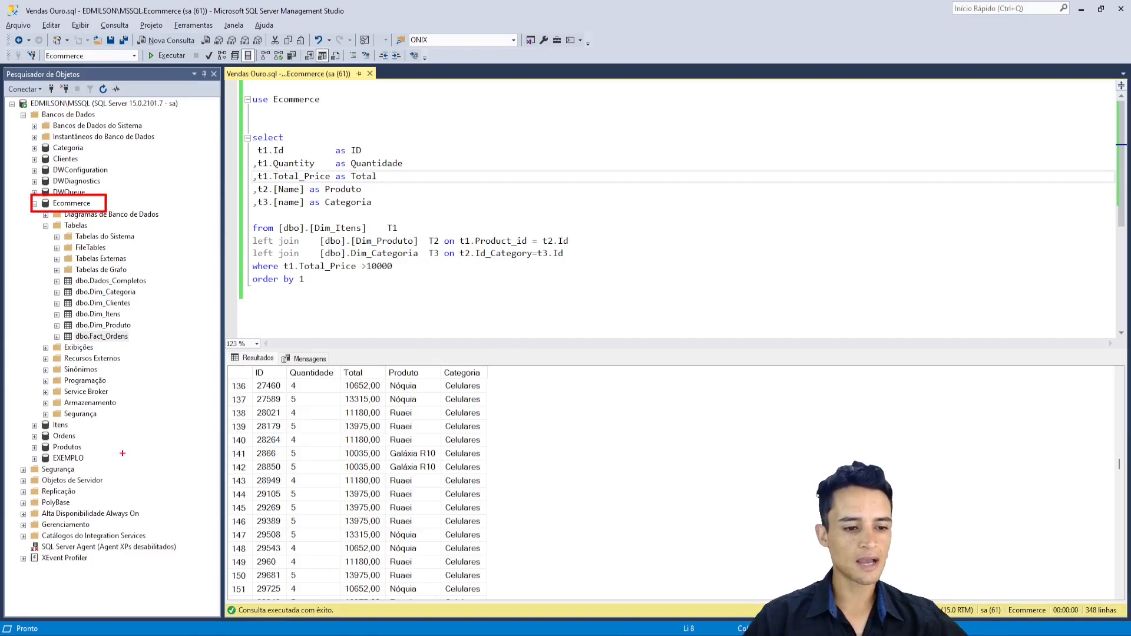
left_click_drag(95, 455, 183, 402)
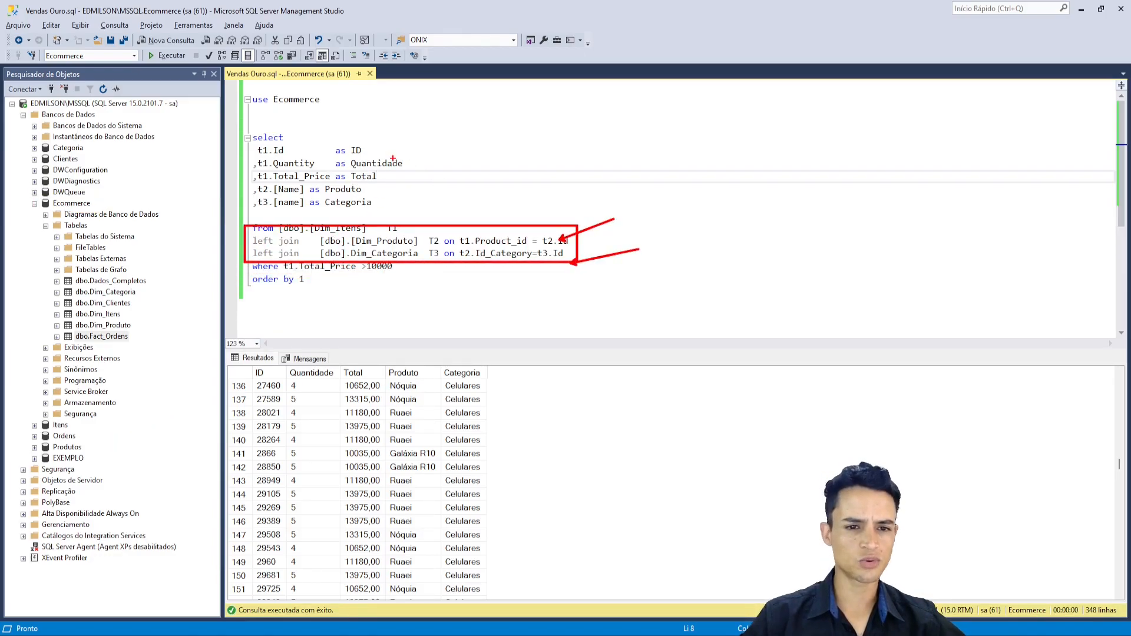
left_click_drag(324, 135, 442, 186)
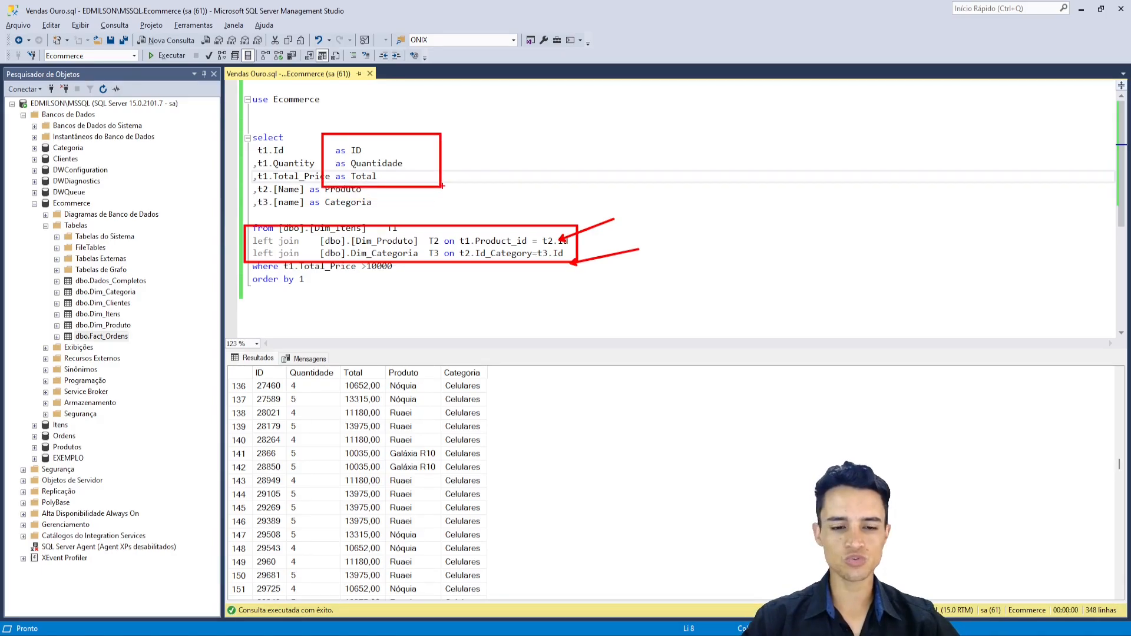
Step: Execute the Vendas Ouro query against the Ecommerce database
key("Escape")
left_click(420, 280)
left_click(171, 58)
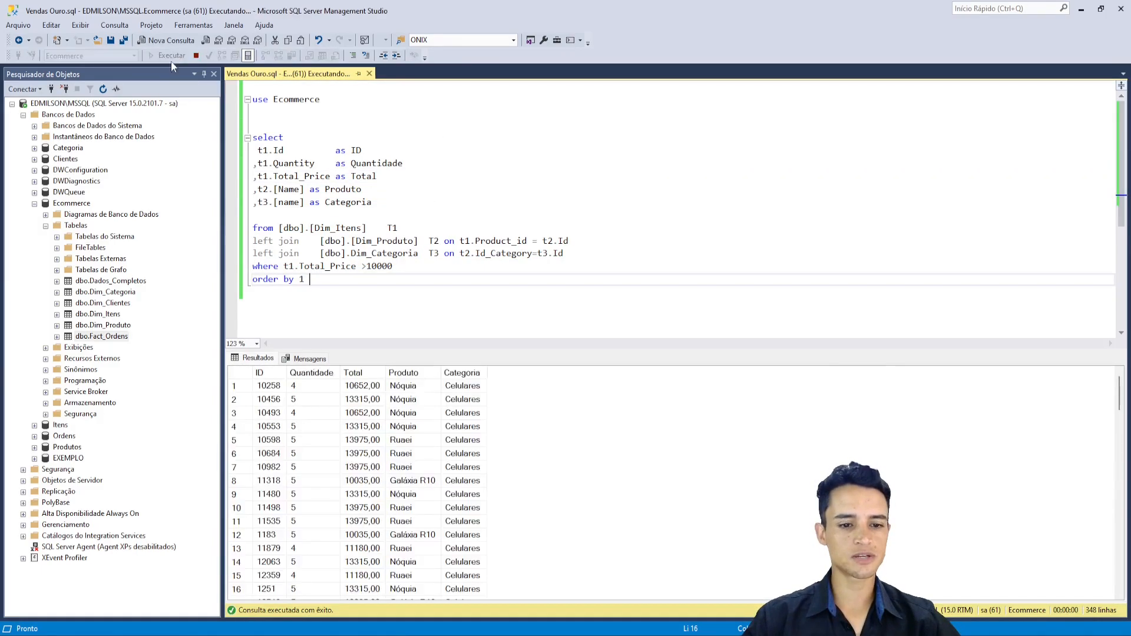
Step: Examine the query's row count and result columns against its Total_Price filter, joins, aliases and use statement
mouse_move(1079, 595)
left_mouse_down()
mouse_move(1088, 615)
mouse_move(1120, 621)
left_mouse_up()
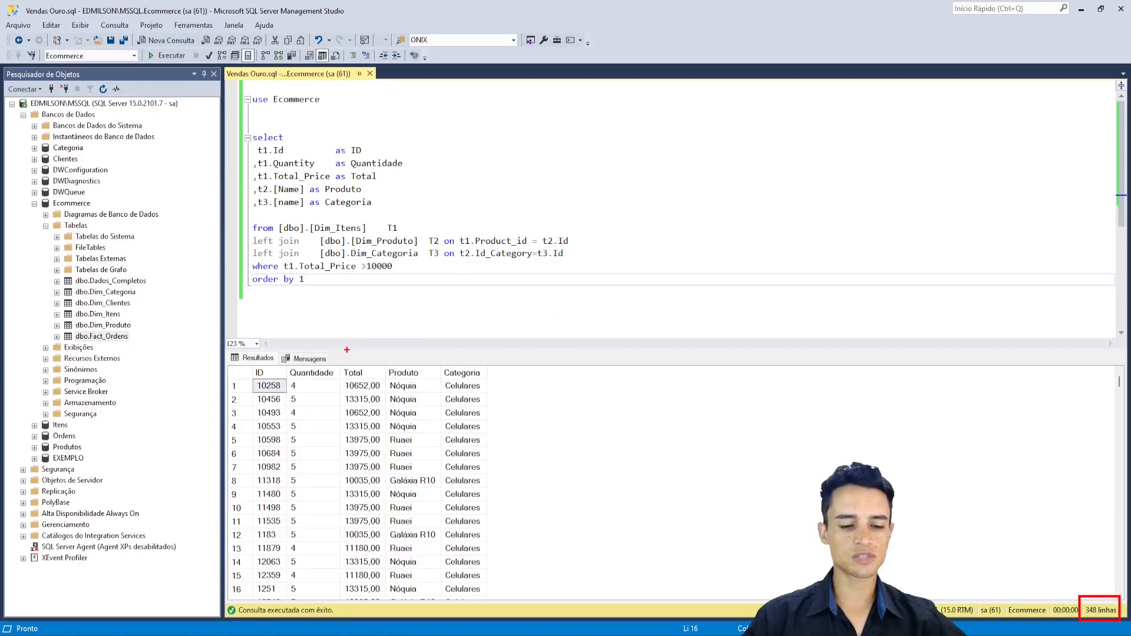
left_click_drag(271, 365, 336, 320)
left_click_drag(370, 365, 396, 321)
mouse_move(248, 258)
left_mouse_down()
mouse_move(387, 285)
mouse_move(402, 274)
left_mouse_up()
mouse_move(571, 234)
left_mouse_down()
mouse_move(631, 223)
mouse_move(667, 246)
left_mouse_up()
left_click_drag(382, 205, 459, 177)
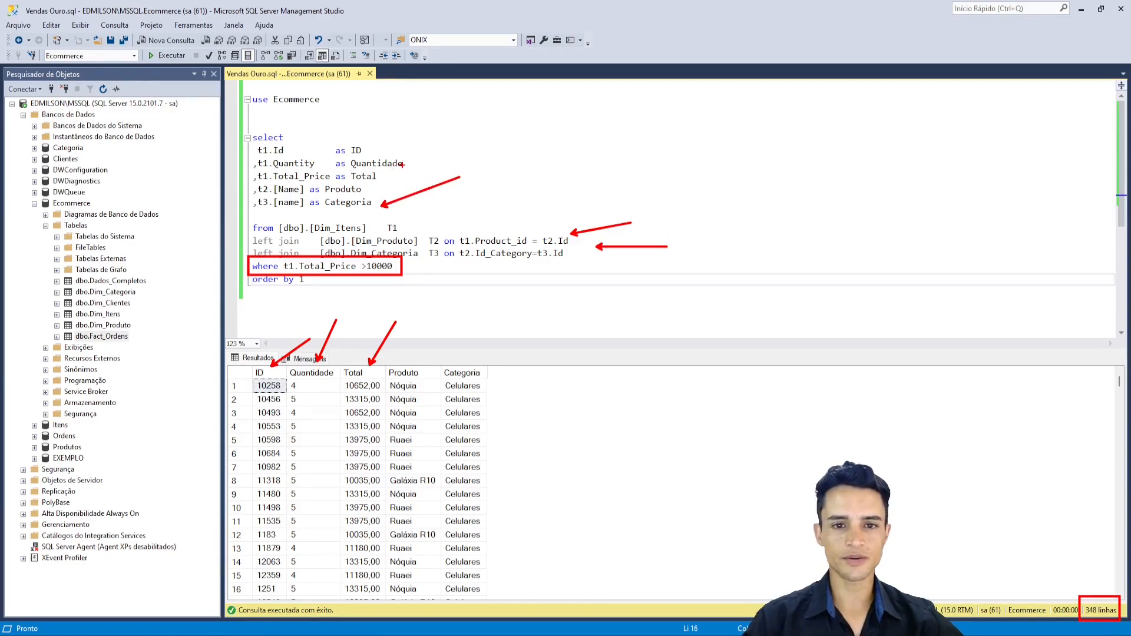
key("Escape")
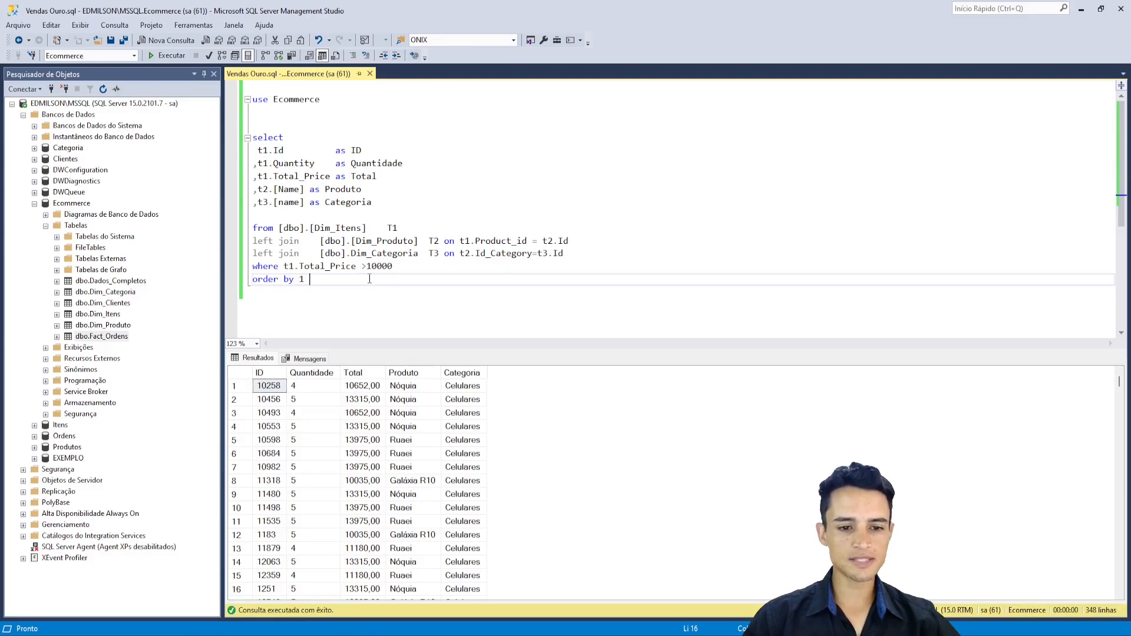
key("ctrl+2")
left_click_drag(232, 82, 352, 129)
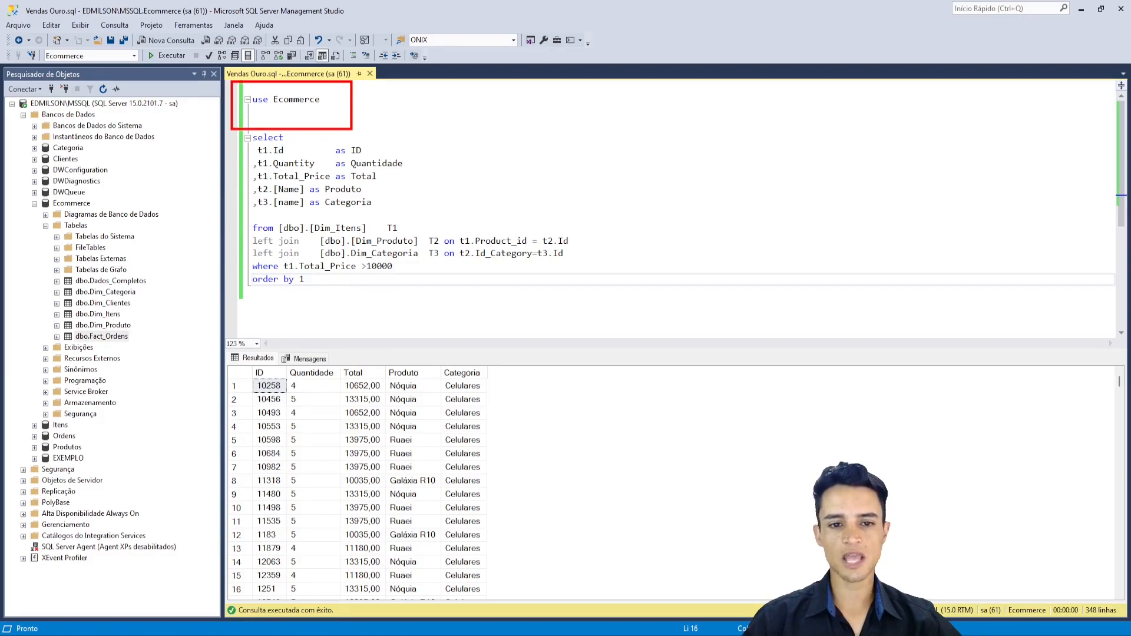
key("Escape")
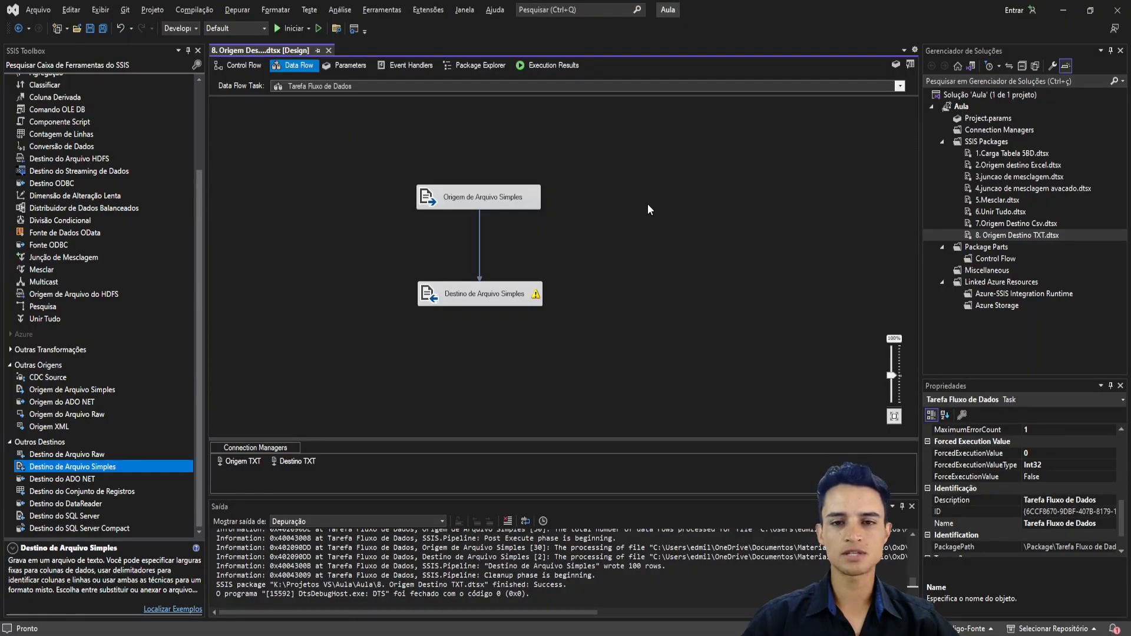
Step: Switch to Visual Studio, save the open package and add a new SSIS package to the Aula project
key("ctrl+s")
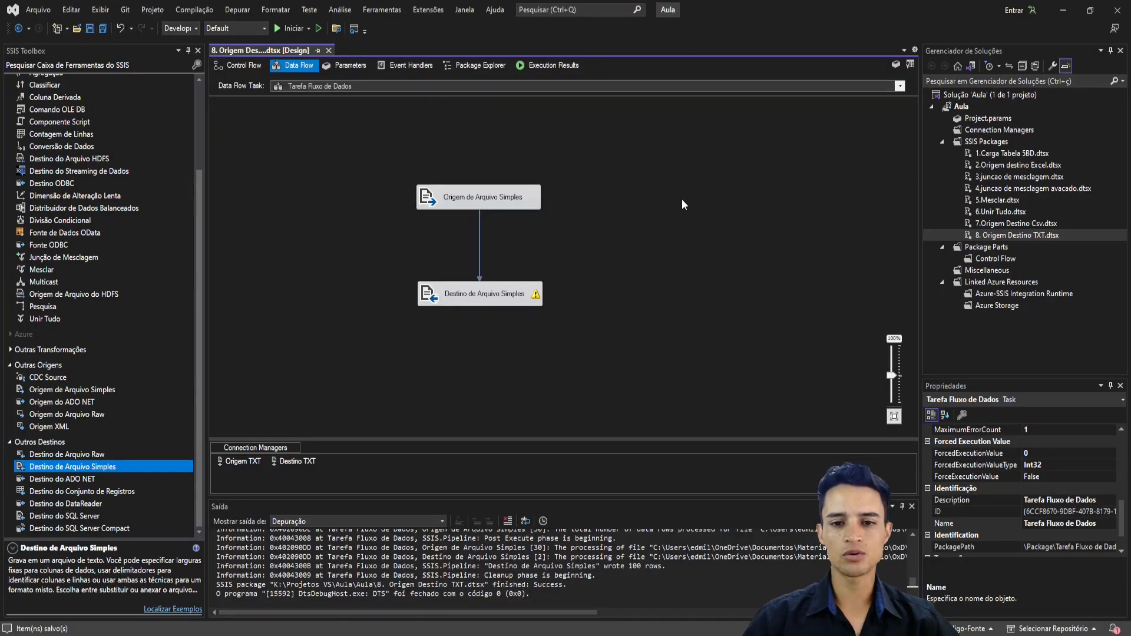
left_click(990, 146)
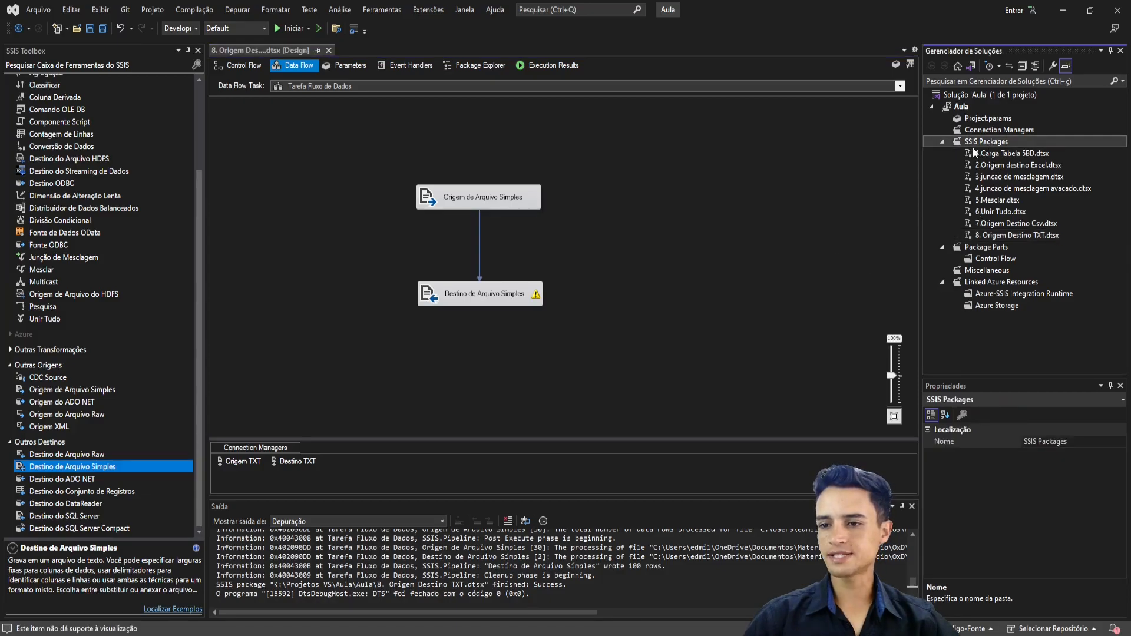
right_click(977, 145)
left_click(1001, 152)
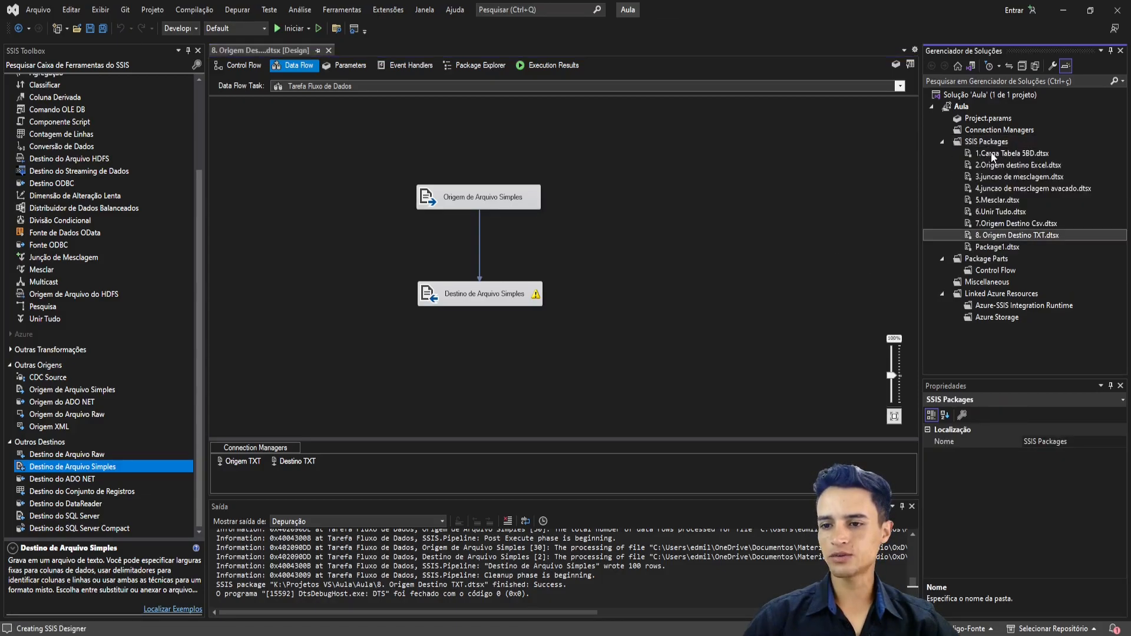
Step: Rename the new package as 9.Consulta SQL.dtsx and reload it in the editor
left_click(993, 247)
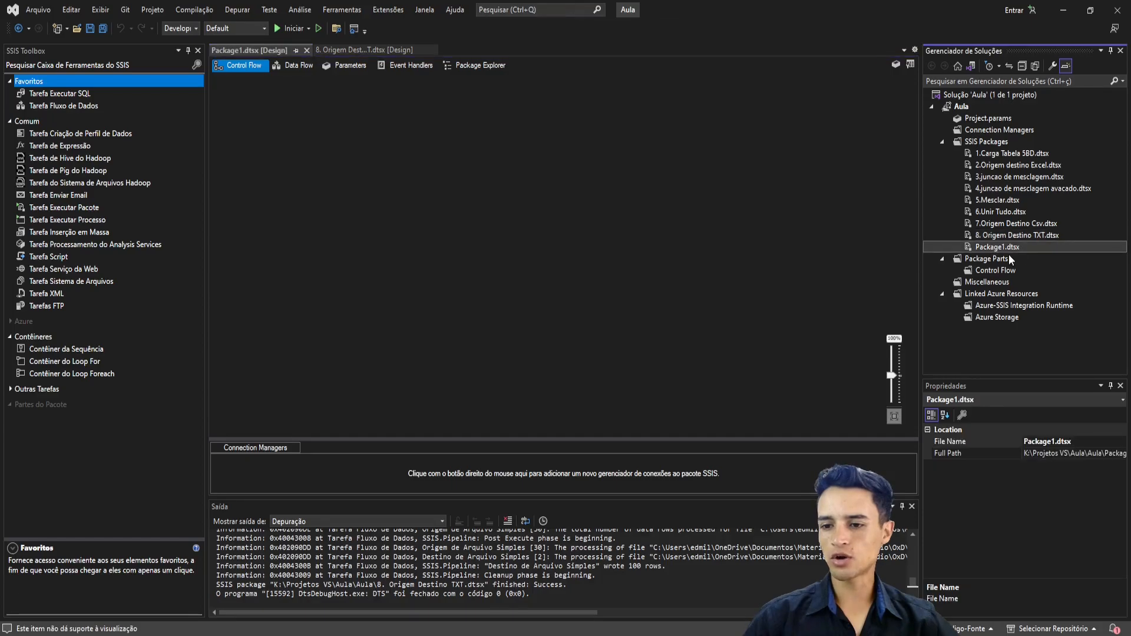
key("F2")
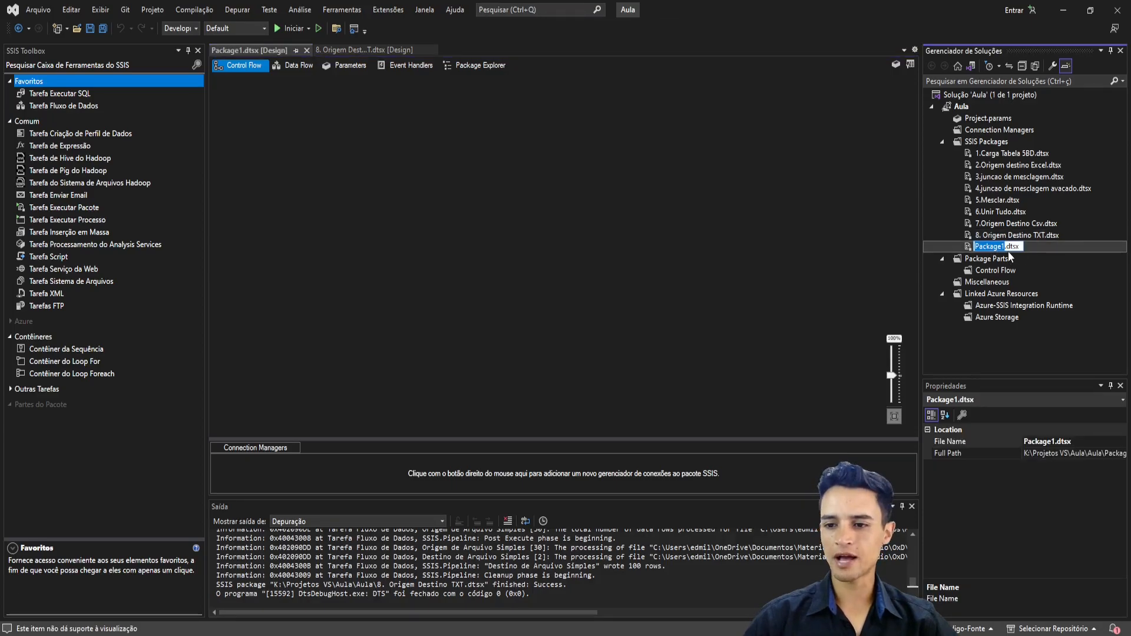
type("9.")
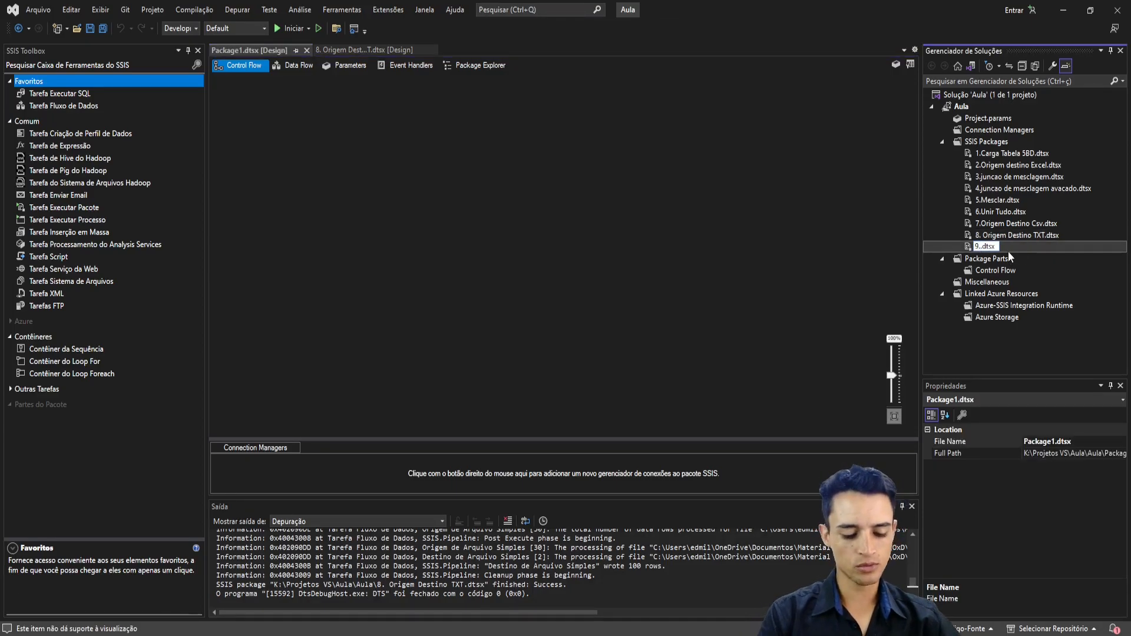
type(" Consulta SQL")
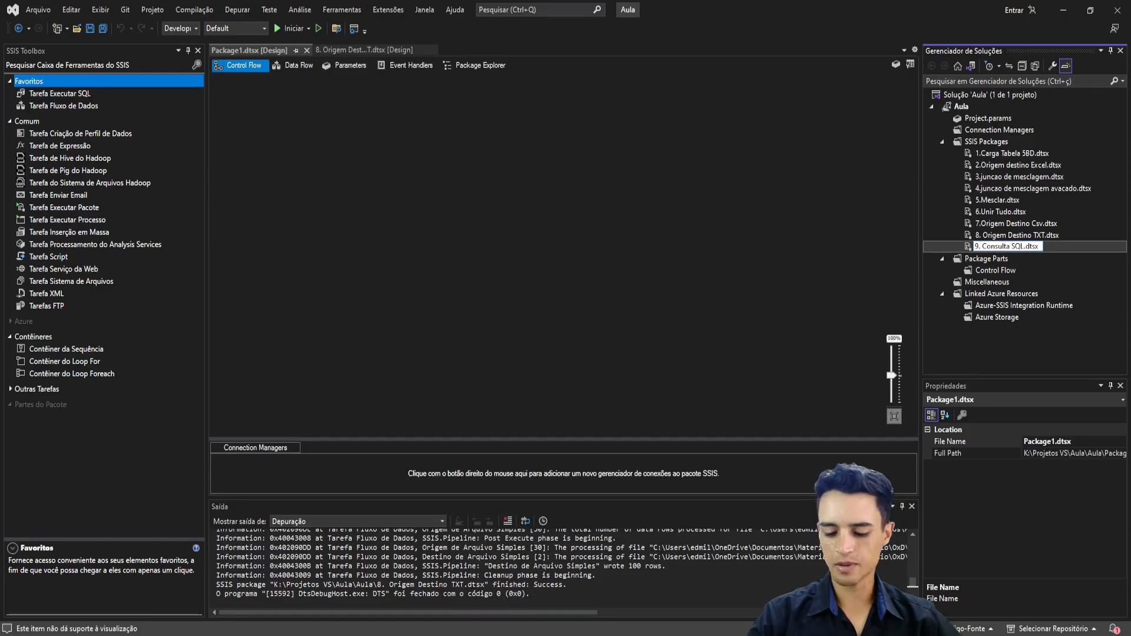
left_click(990, 237)
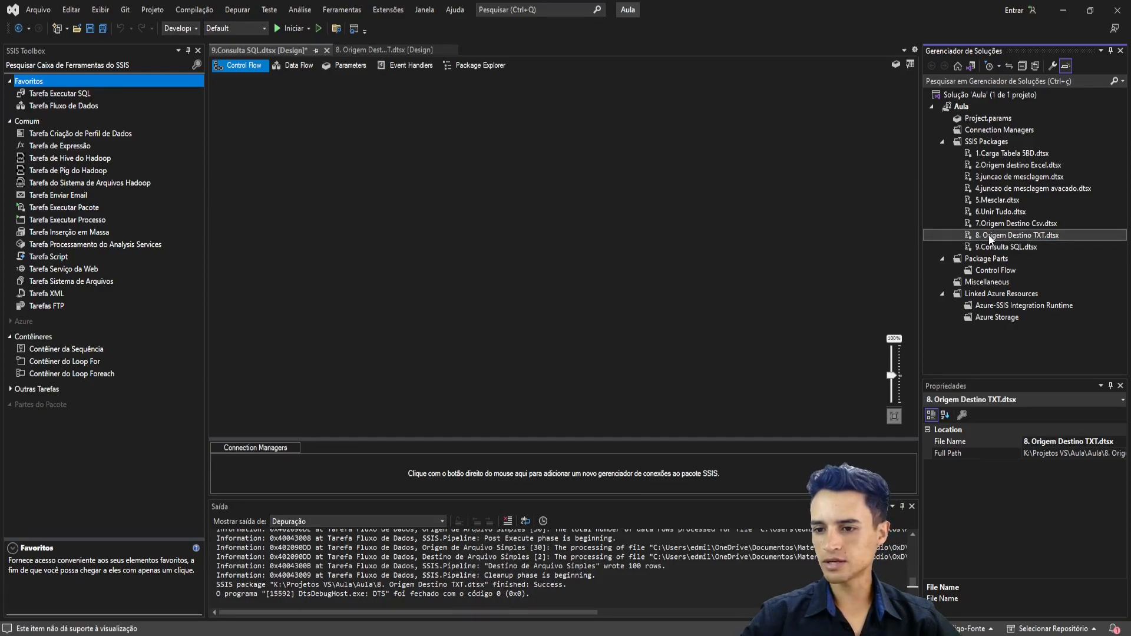
left_click(566, 372)
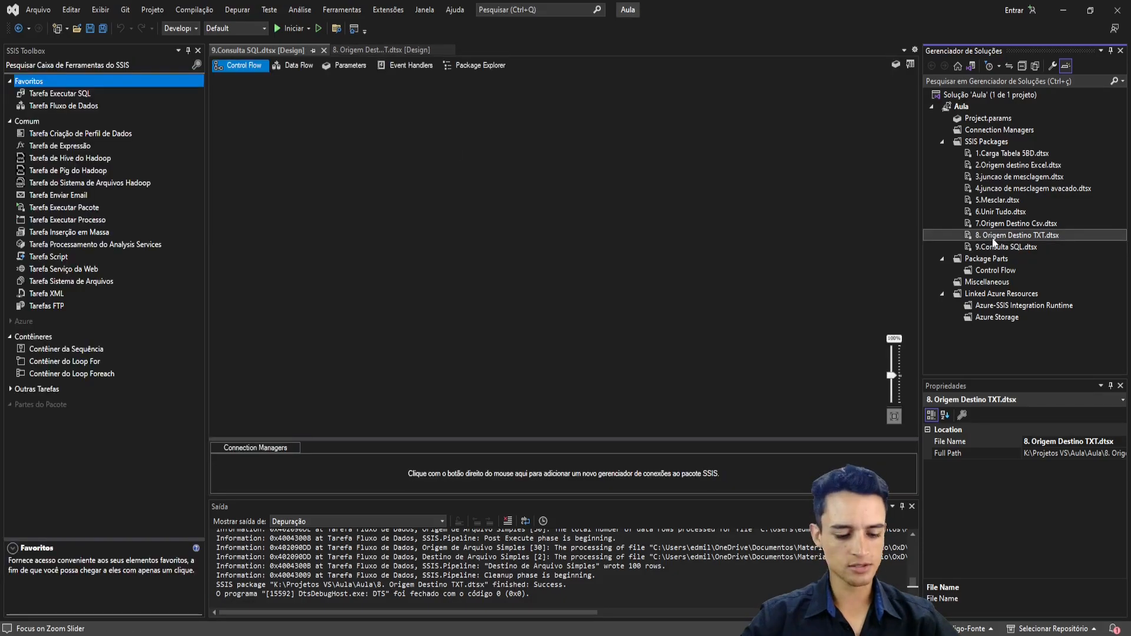
Step: Remove the space after the number in package 8's name, making it 8.Origem Destino TXT.dtsx, and accept the reload for all files
key("F2")
left_click(982, 236)
key("BackSpace")
key("Return")
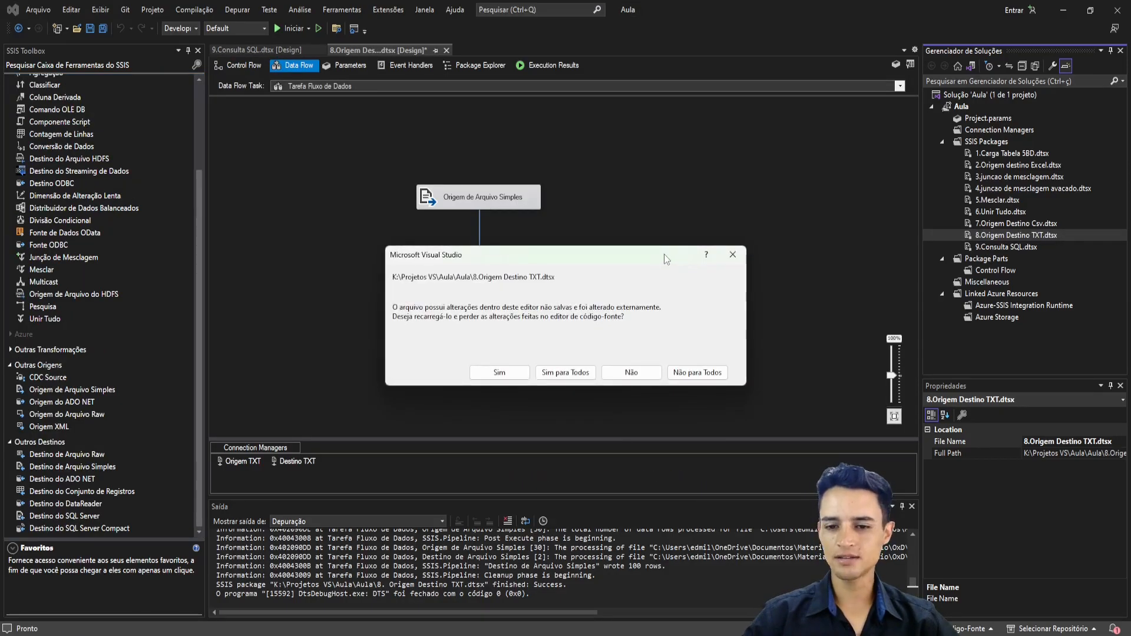
left_click(579, 371)
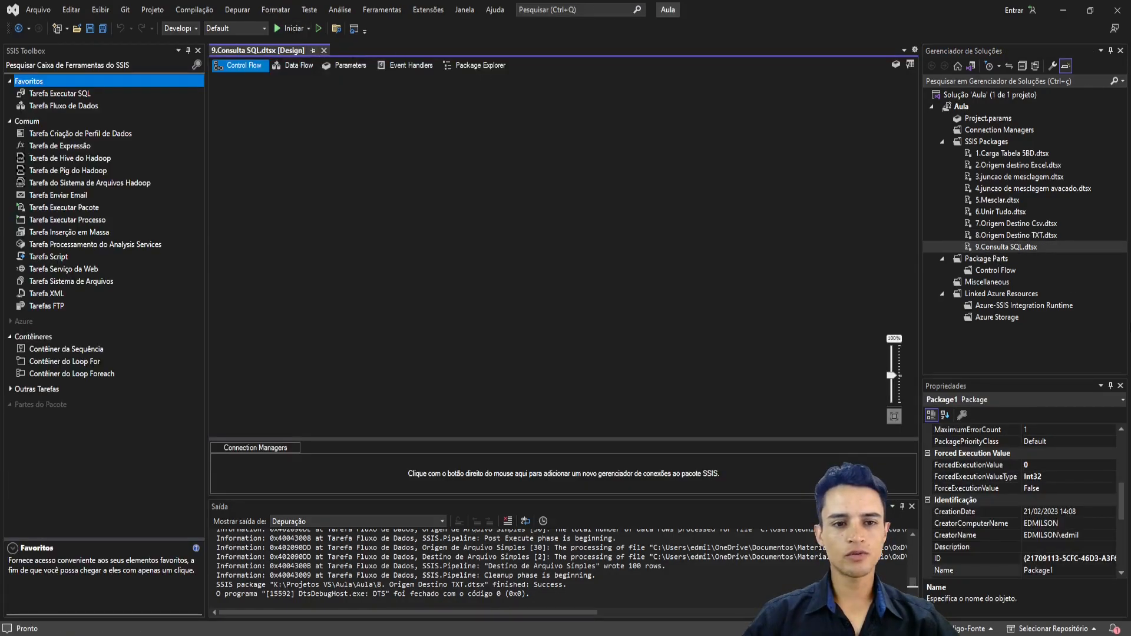
Step: Add a Tarefa Fluxo de Dados to the control flow of 9.Consulta SQL.dtsx and open its data flow
left_click(995, 251)
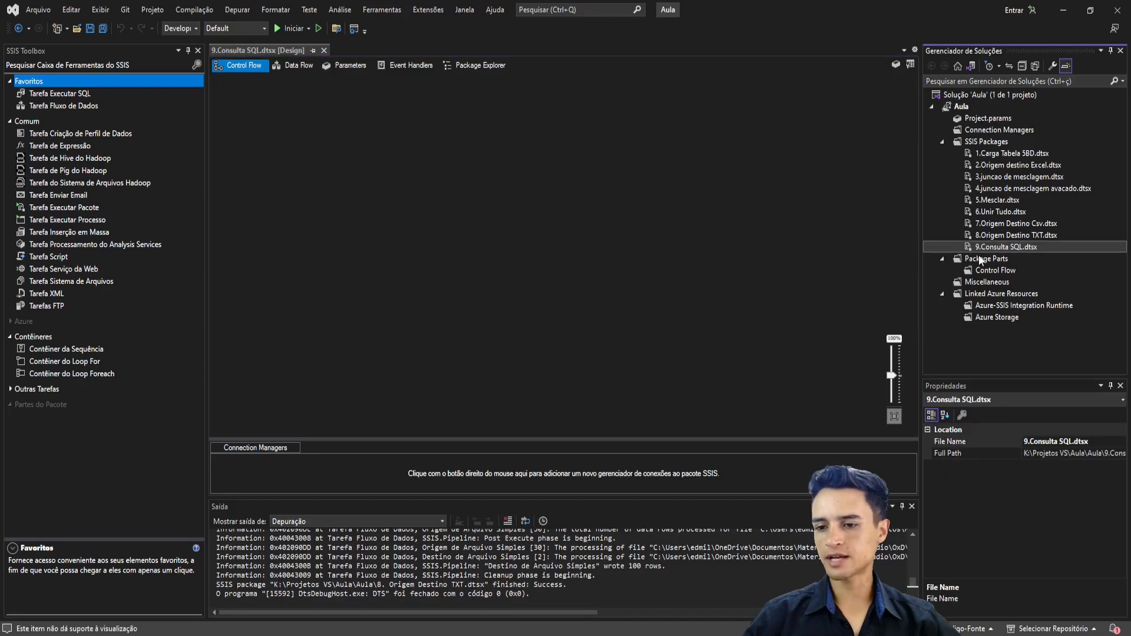
left_click(854, 288)
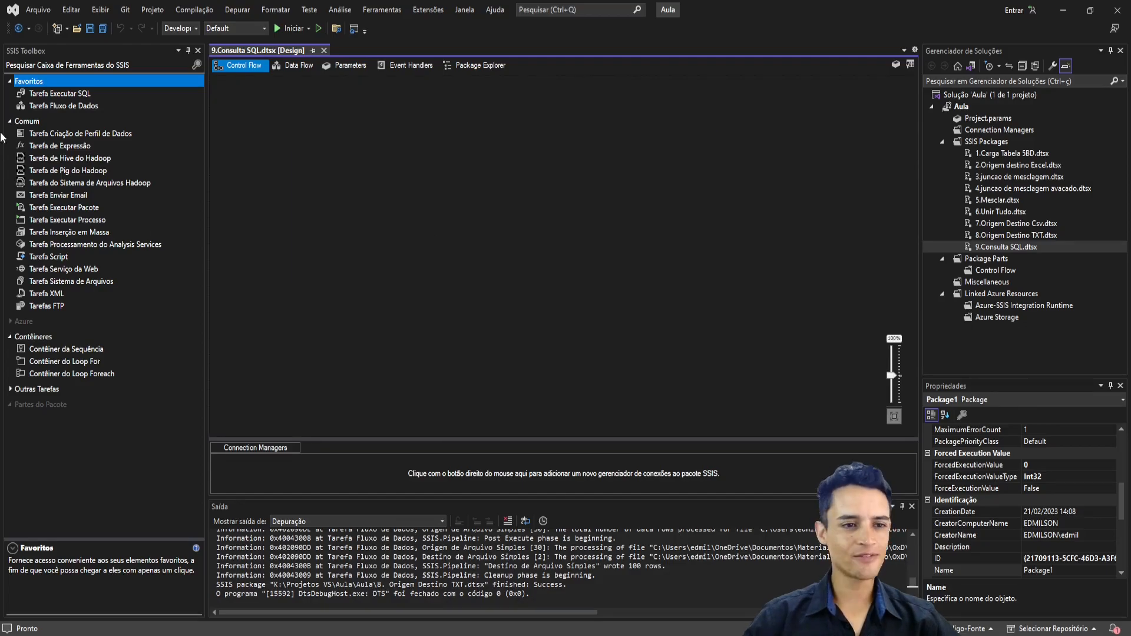
left_click(56, 106)
left_click_drag(38, 109, 418, 158)
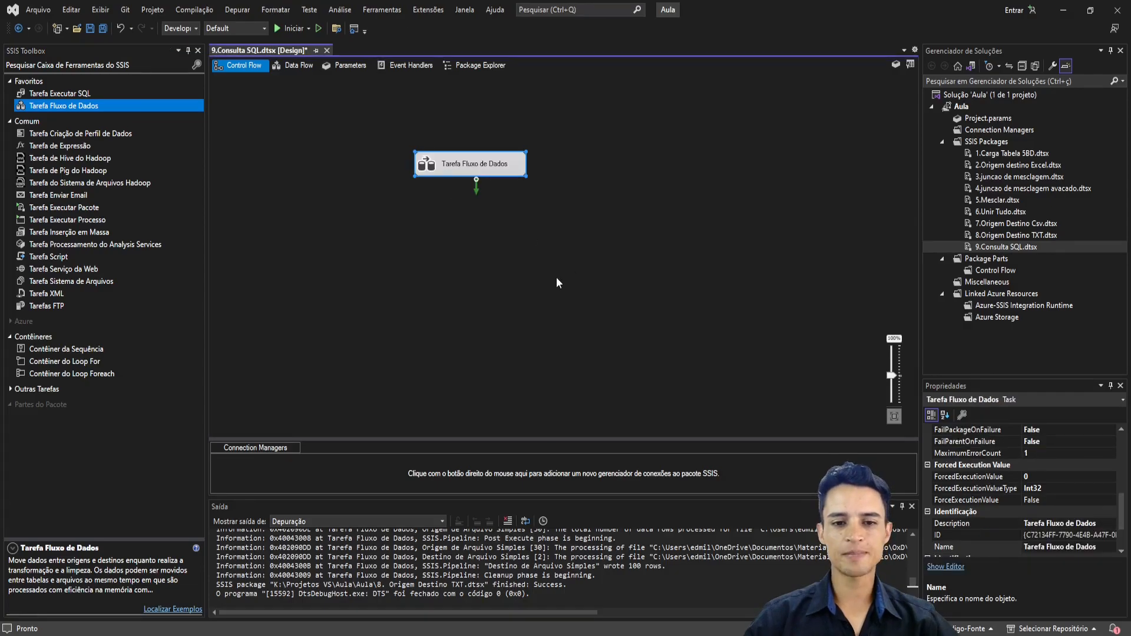
left_click(557, 282)
left_click(466, 174)
double_click(465, 174)
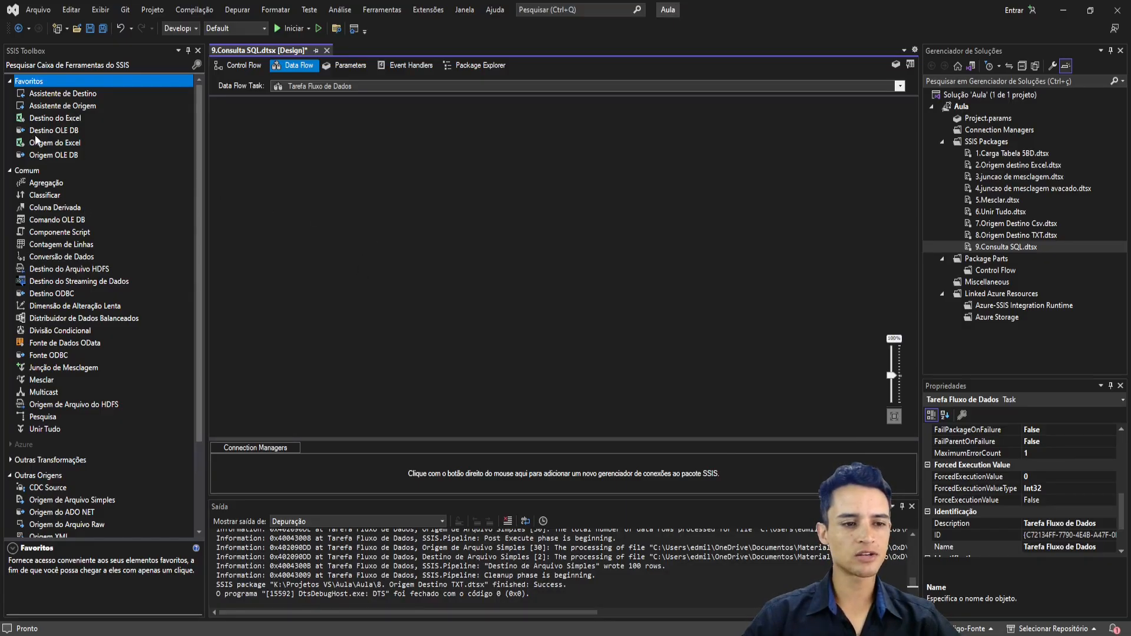
Step: Add an Origem OLE DB to the data flow and place a Destino OLE DB below it
left_click(44, 156)
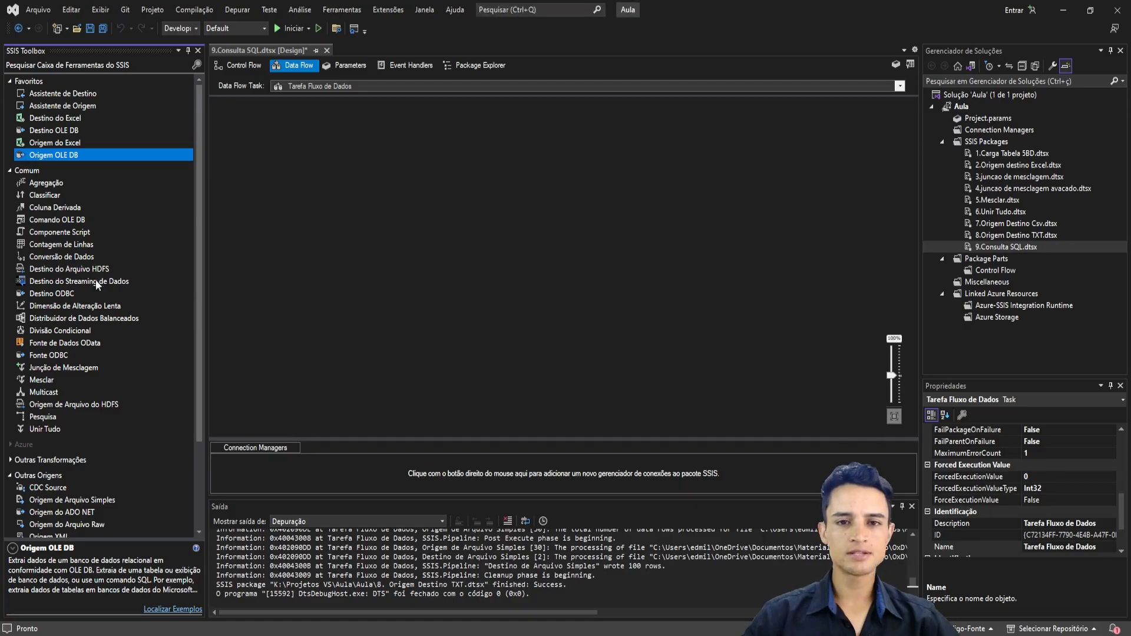
scroll(95, 279, "down", 3)
scroll(81, 424, "up", 2)
scroll(76, 406, "down", 2)
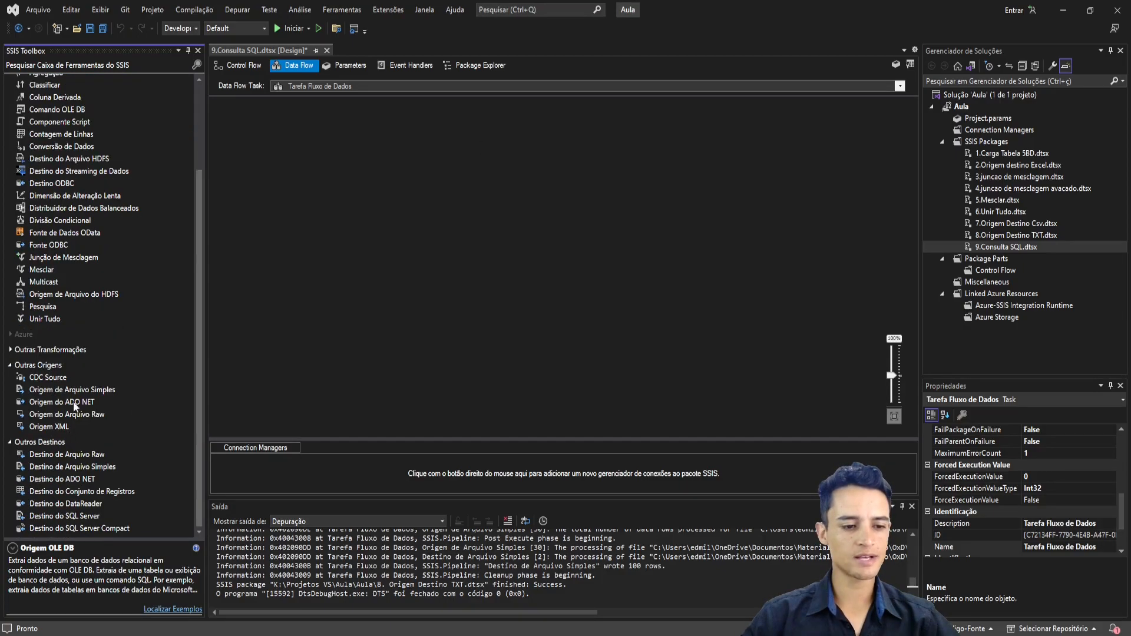
scroll(112, 391, "up", 3)
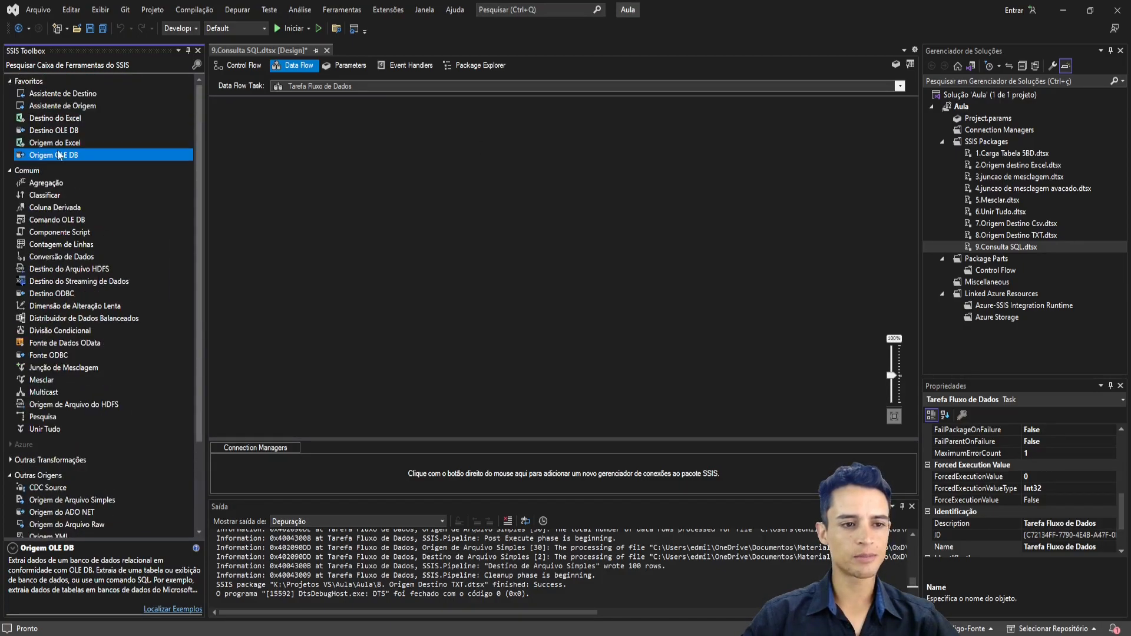
left_click_drag(38, 157, 391, 171)
left_click_drag(44, 129, 476, 295)
left_click(527, 212)
left_click(479, 183)
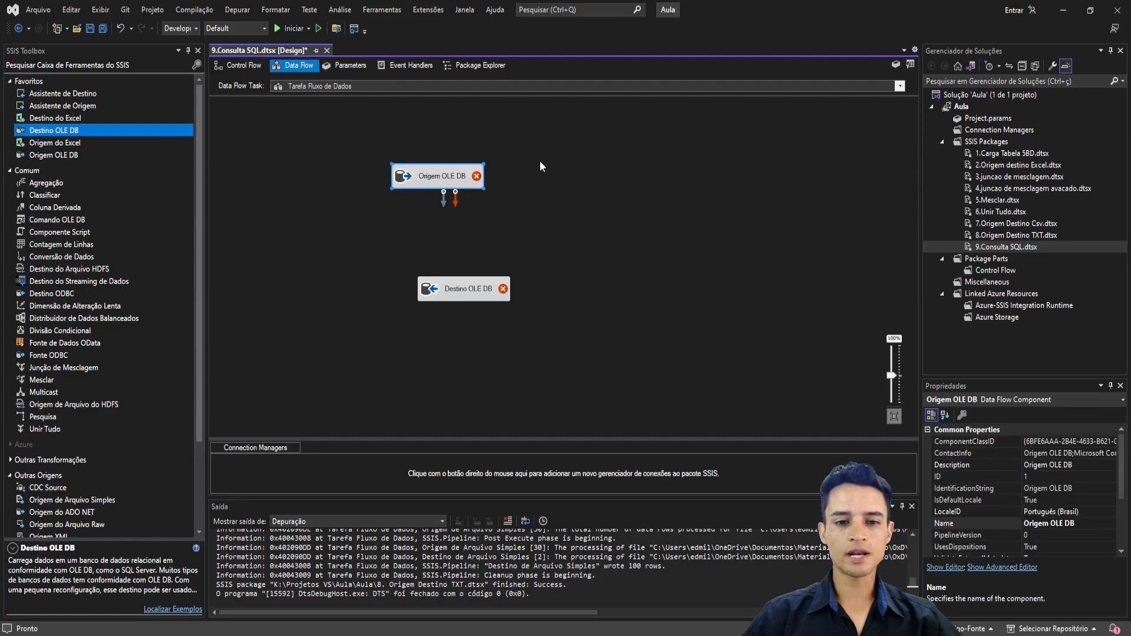
Step: Open the Origem OLE DB editor and assign it the existing MSSQL Ecommerce data connection
double_click(443, 174)
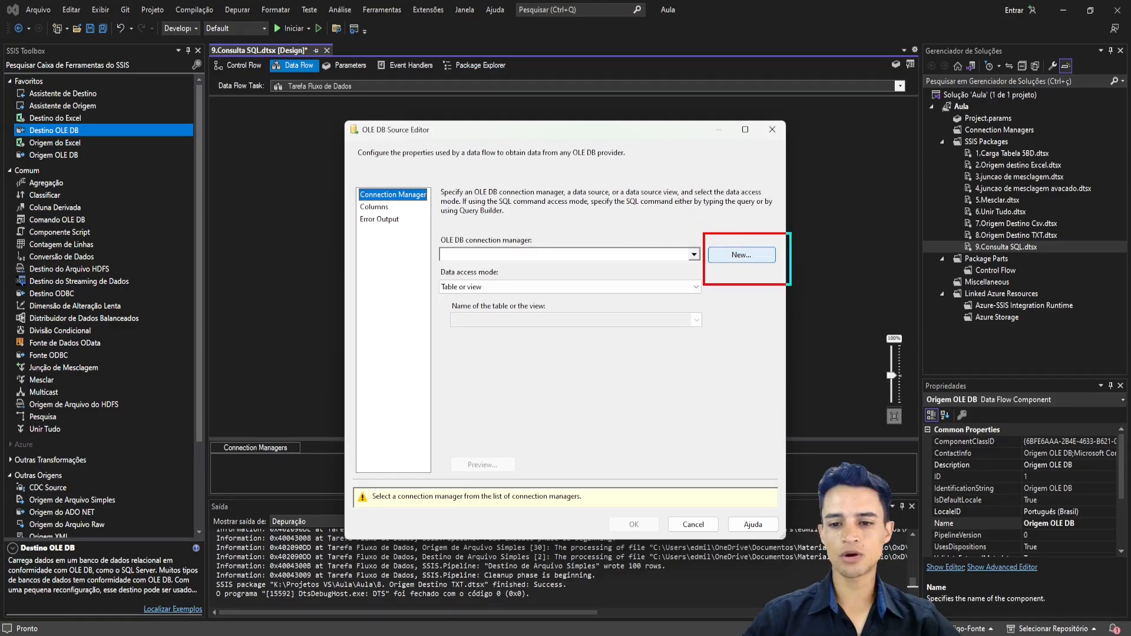
left_click(743, 258)
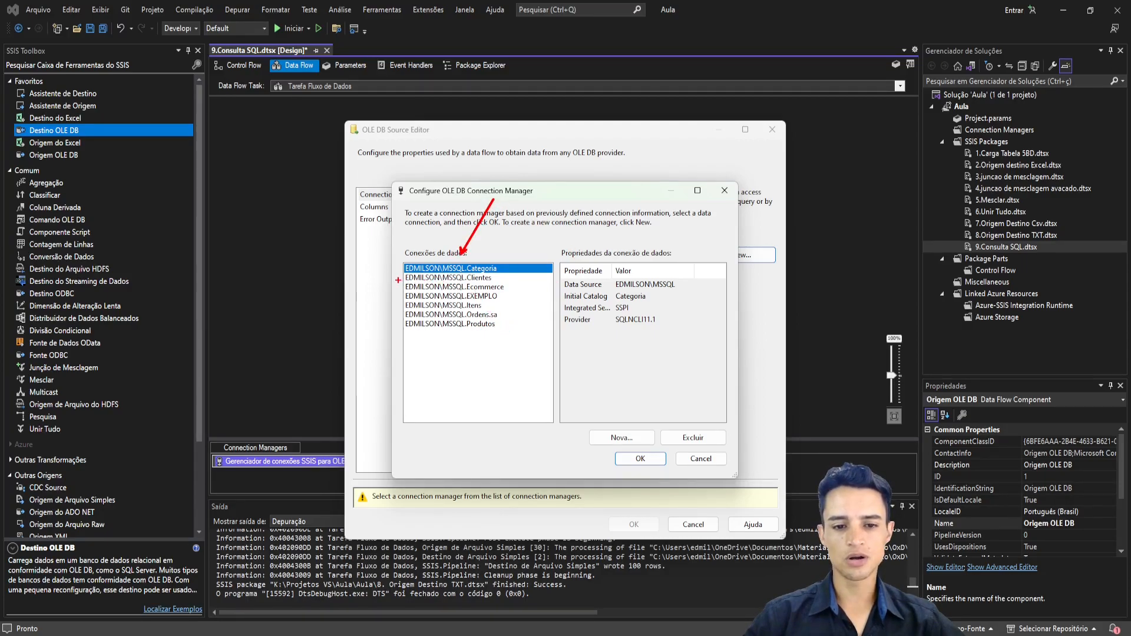
mouse_move(403, 281)
left_mouse_down()
mouse_move(451, 297)
mouse_move(420, 281)
left_mouse_up()
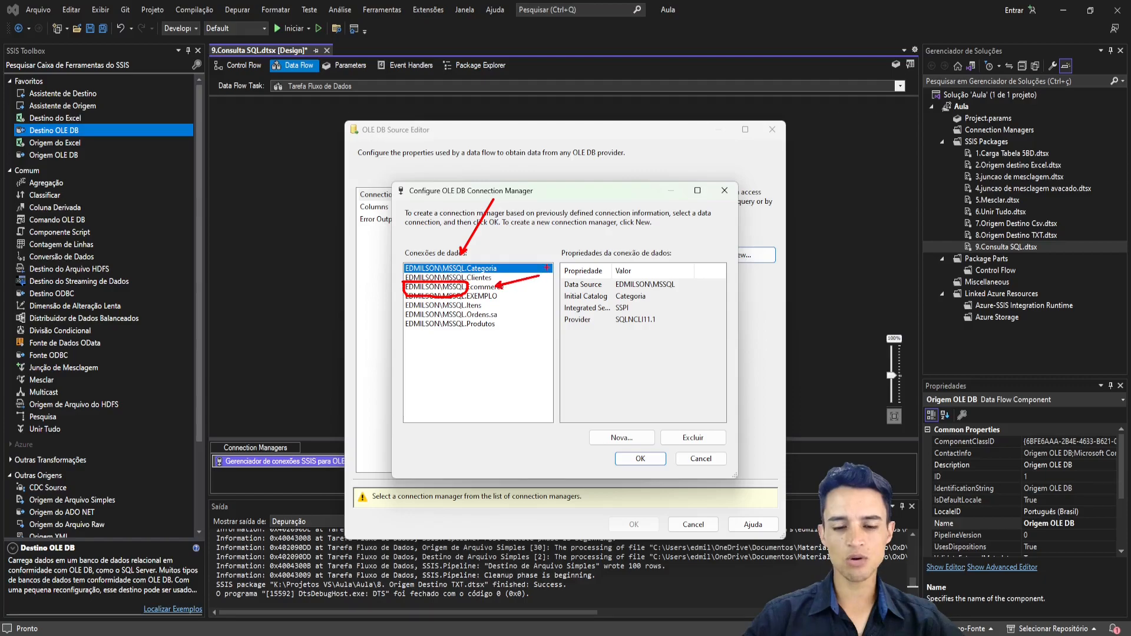
key("Escape")
left_click(477, 287)
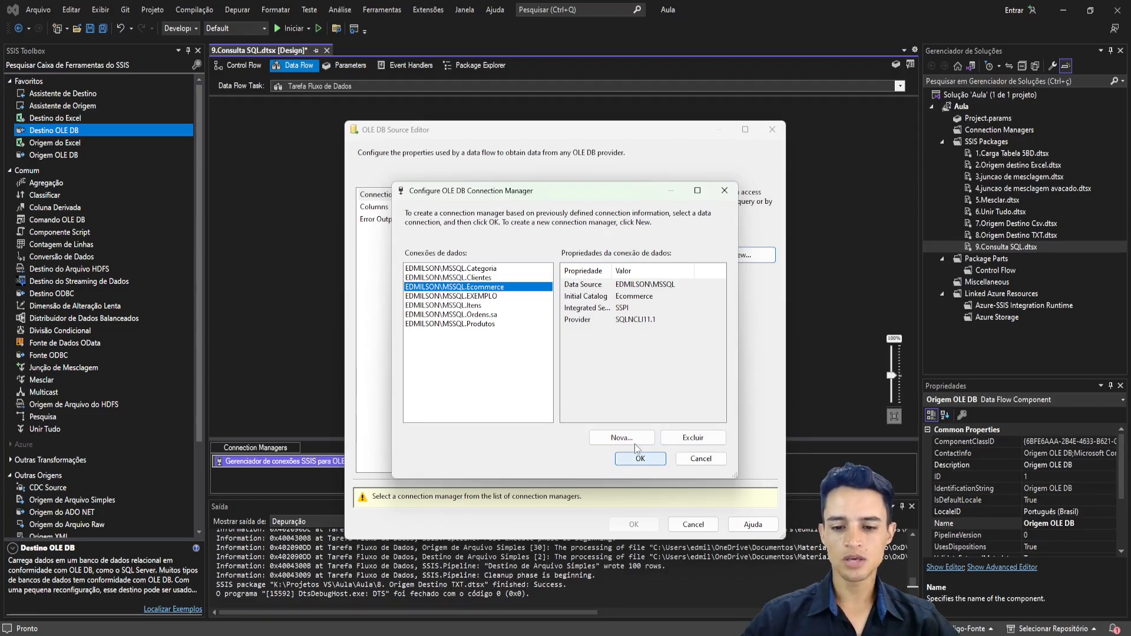
left_click(647, 458)
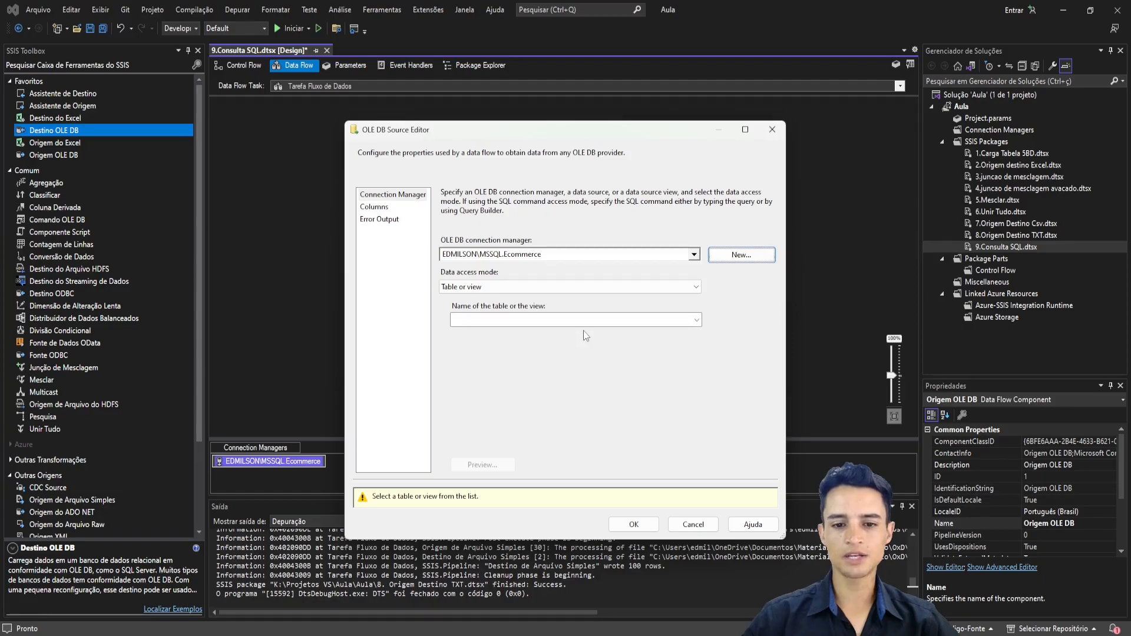
Step: Set the source's data access mode to SQL command and place the cursor in the SQL command text
left_click(551, 288)
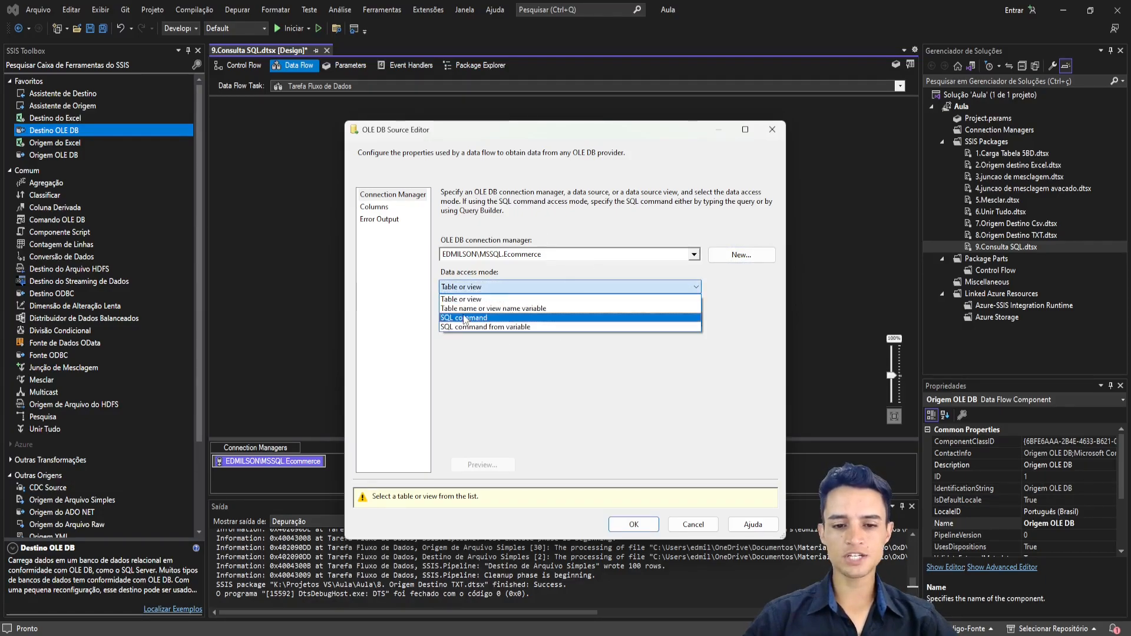
left_click(462, 301)
left_click(481, 289)
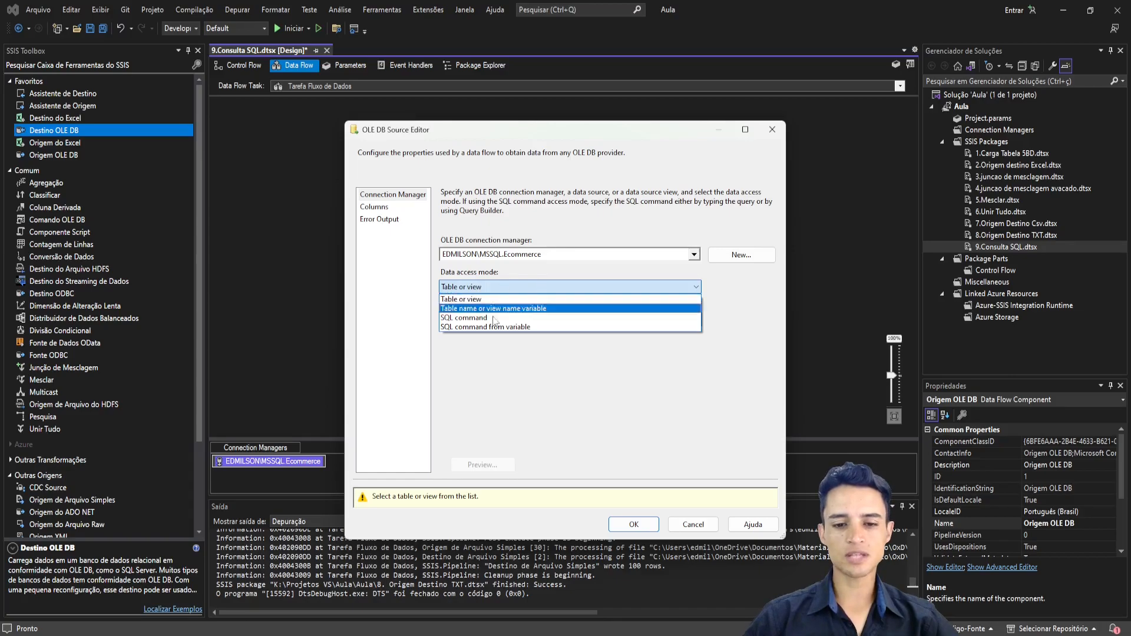
left_click(469, 318)
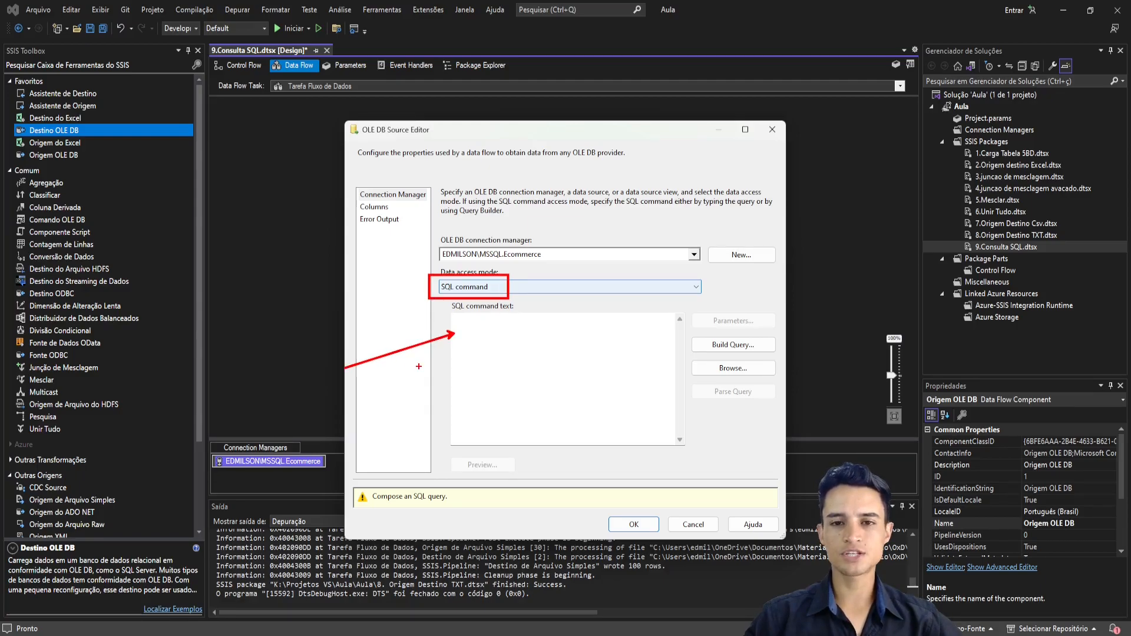
left_click(454, 326)
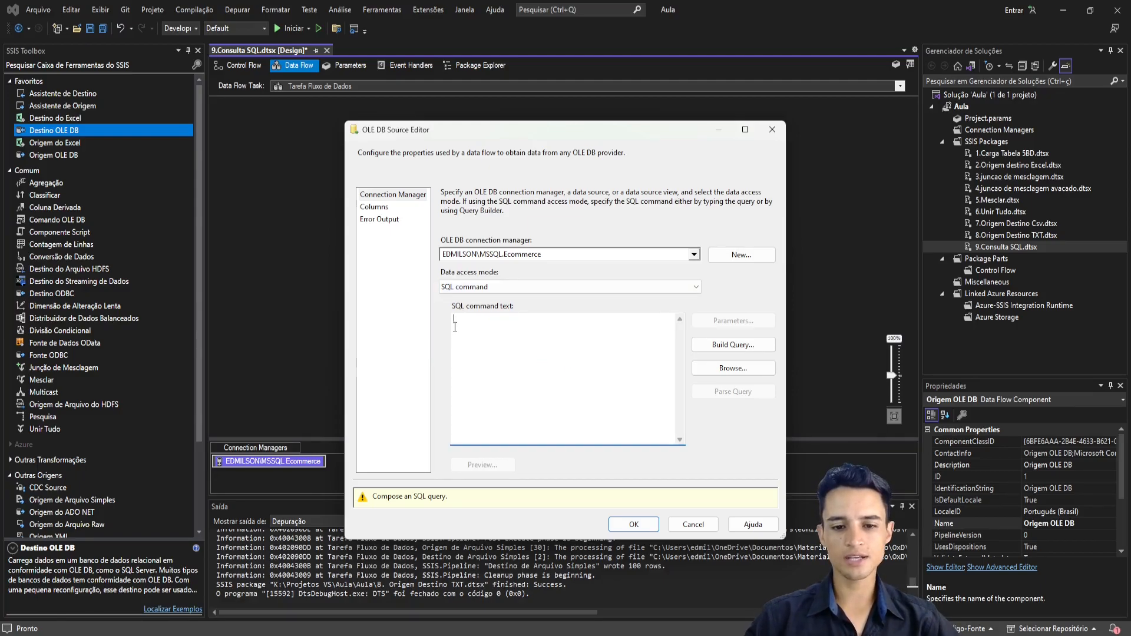
type("Select")
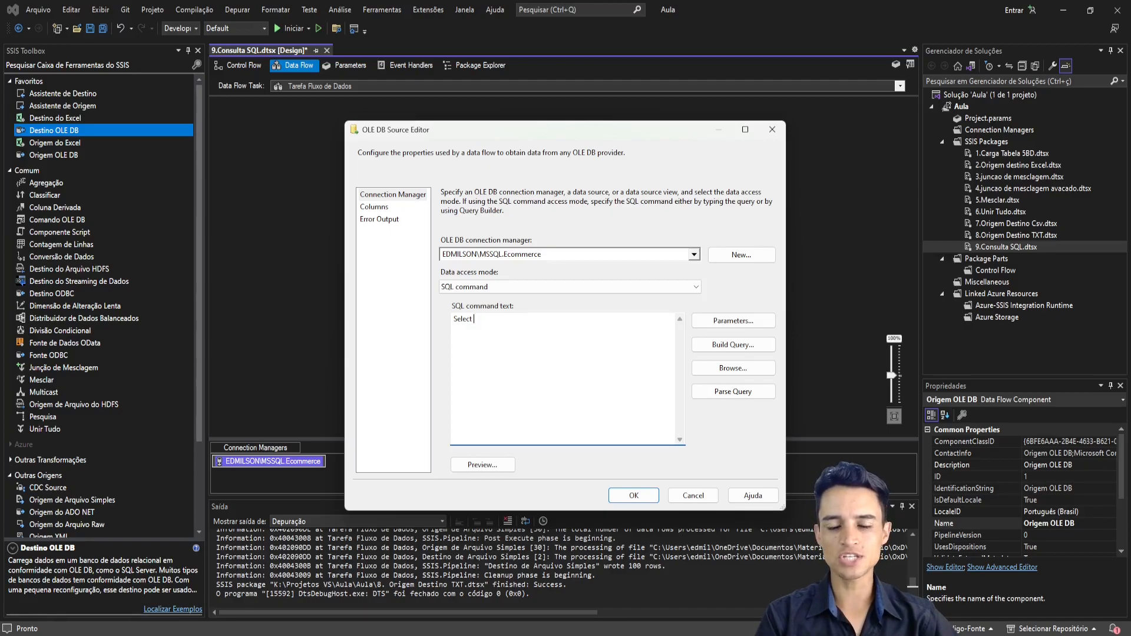
key("BackSpace")
key("BackSpace")
key("BackSpace")
key("BackSpace")
key("BackSpace")
key("BackSpace")
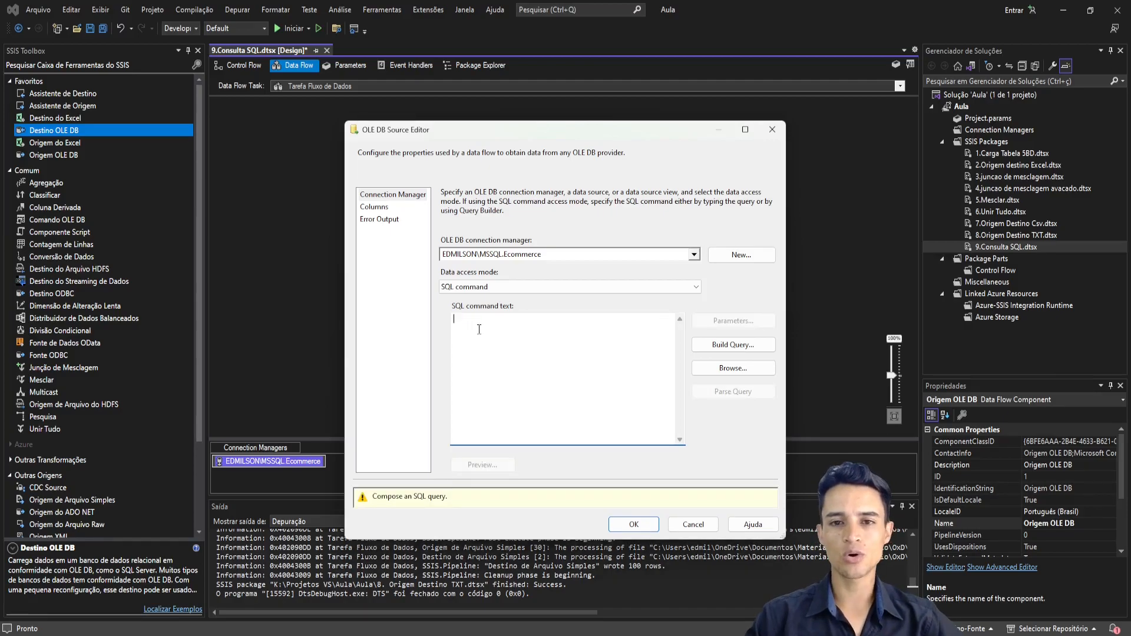
Step: Copy the entire Vendas Ouro.sql query from SQL Server Management Studio and paste it as the source's SQL command text
mouse_move(691, 634)
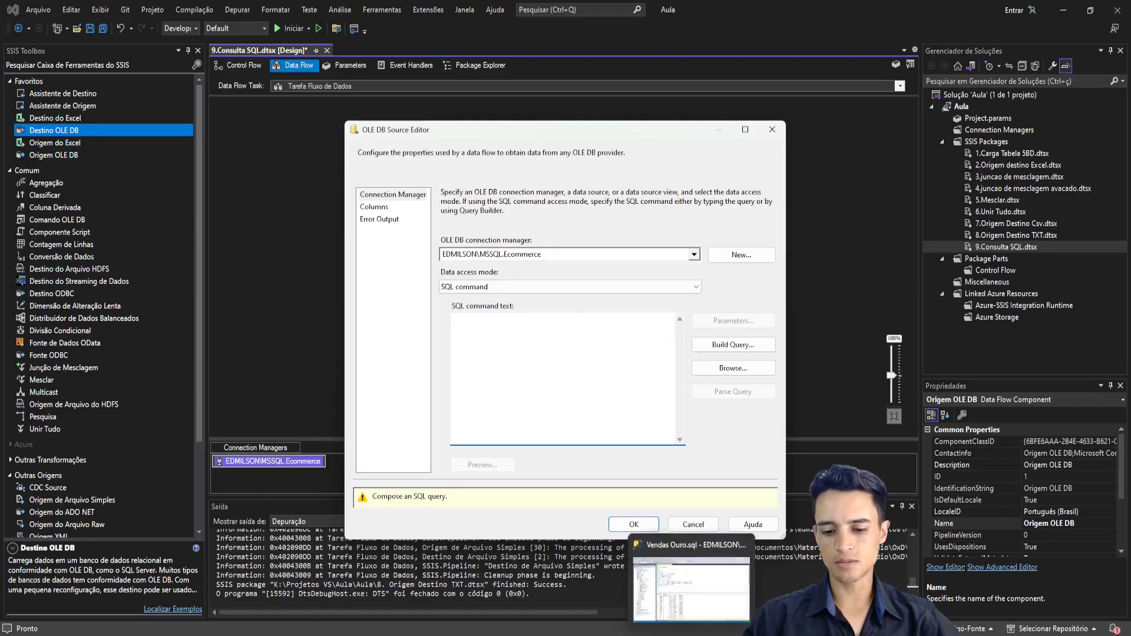
left_click(651, 569)
left_click_drag(376, 300, 253, 100)
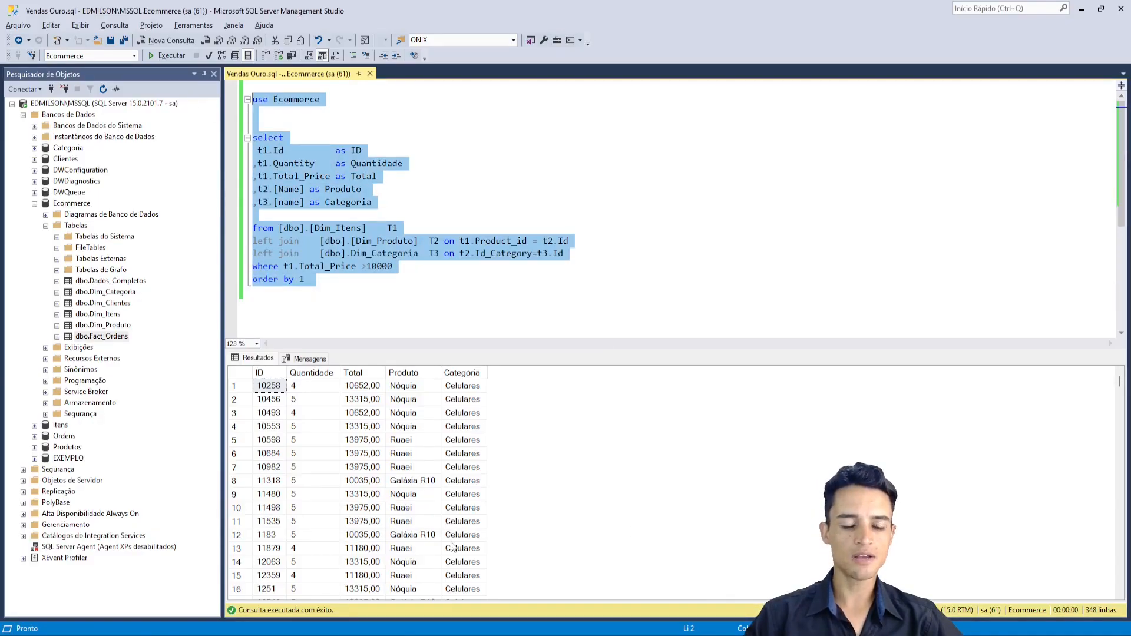
key("alt+Tab")
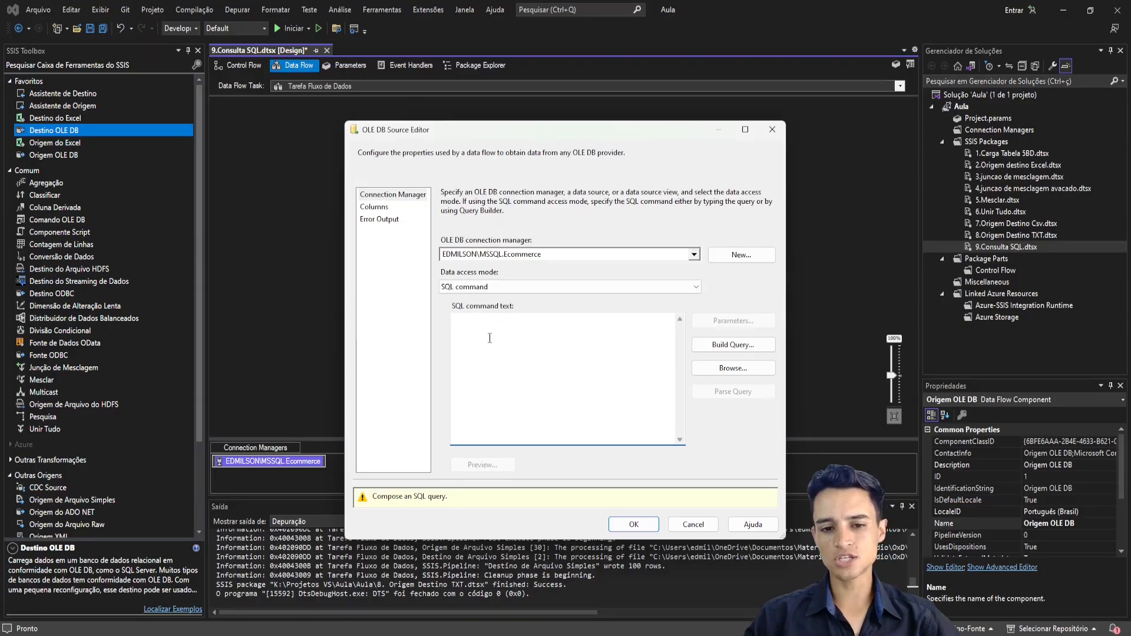
key("alt+Tab")
key("ctrl+a")
key("ctrl+c")
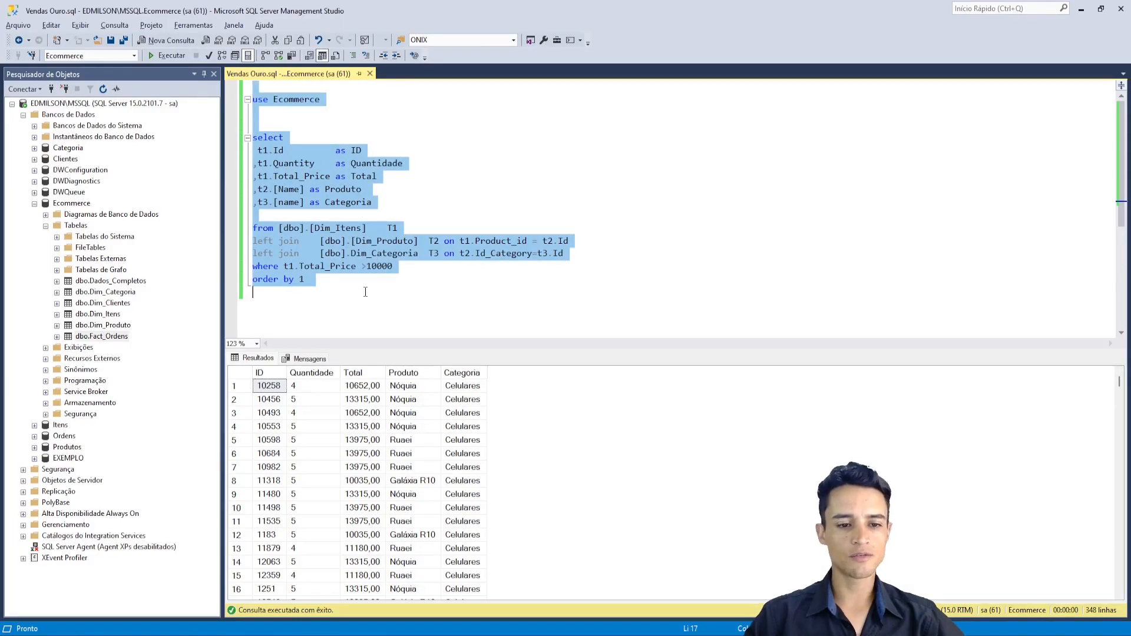
key("alt+Tab")
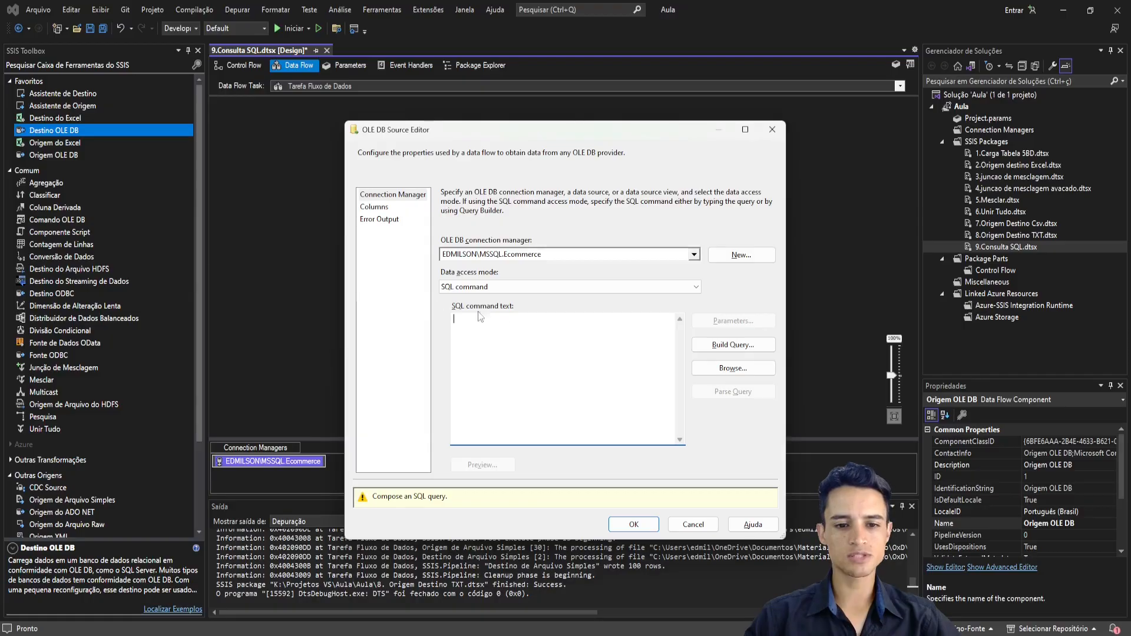
key("ctrl+v")
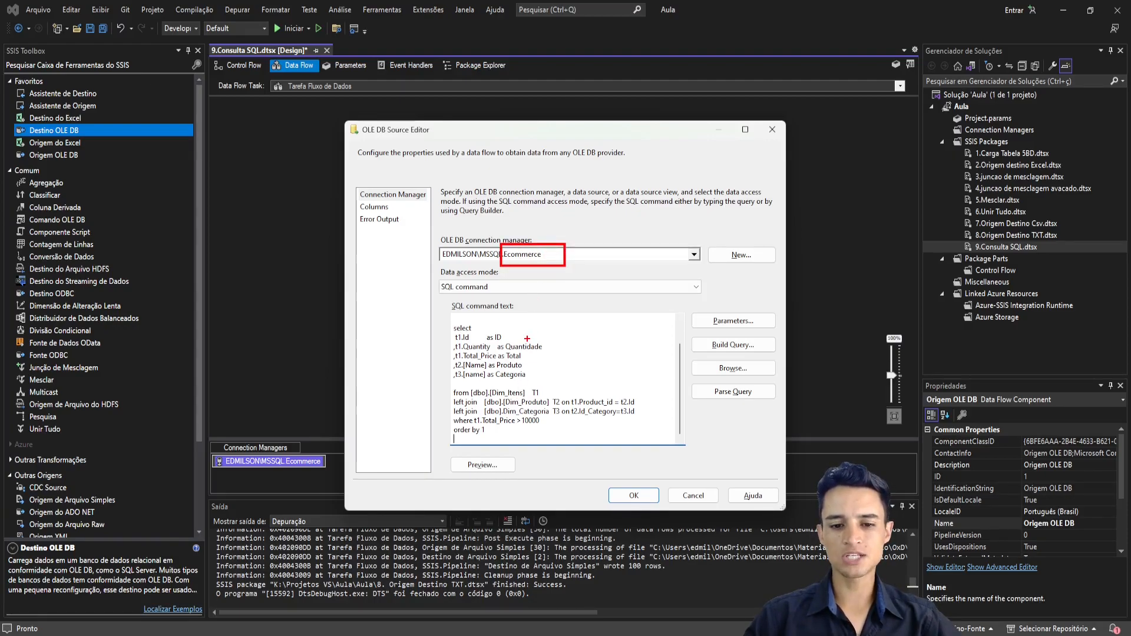
Step: Switch to SQL Server Management Studio to check the database line of the Vendas Ouro query, and return to the source editor
key("alt+Tab")
left_click(336, 129)
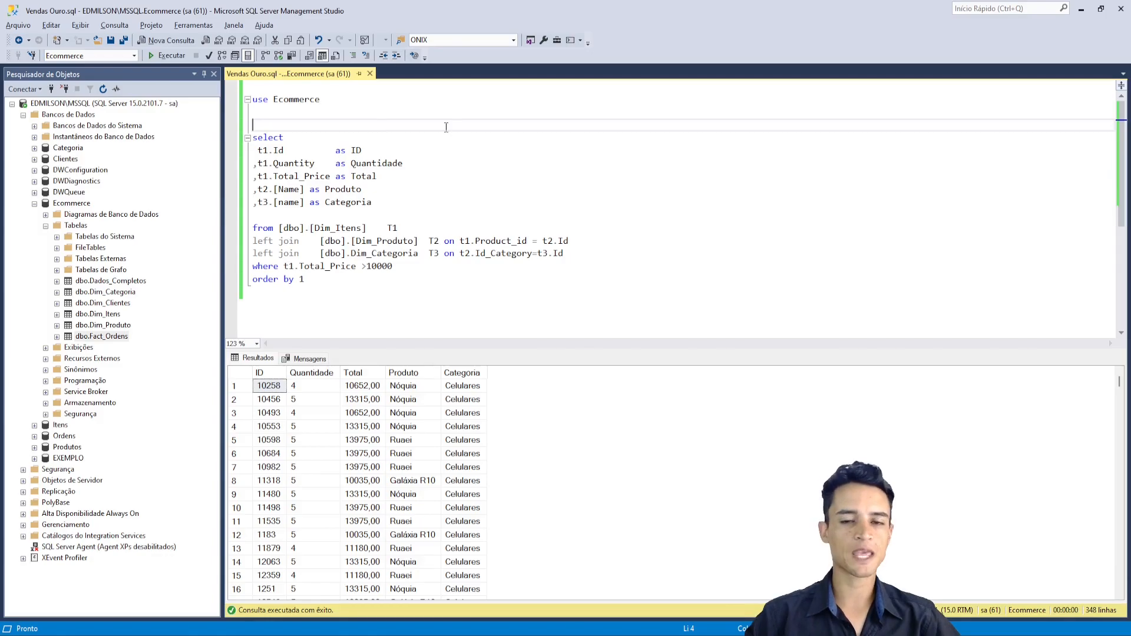
key("alt+Tab")
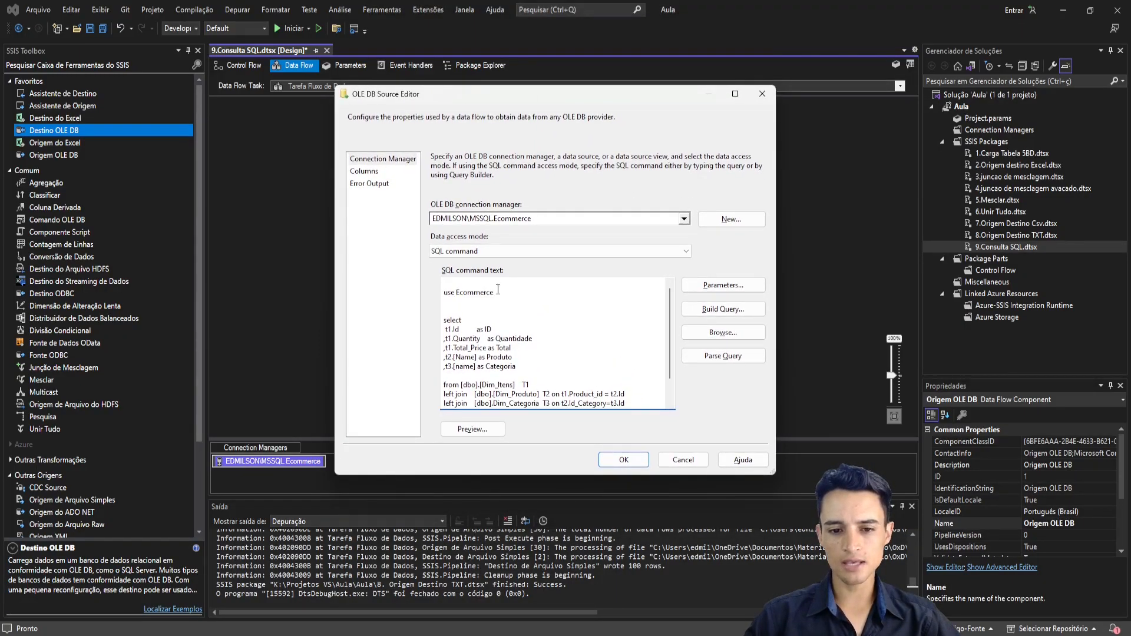
Step: Preview the source query's results, enlarge the preview to look through the rows, and close it
key("ctrl+End")
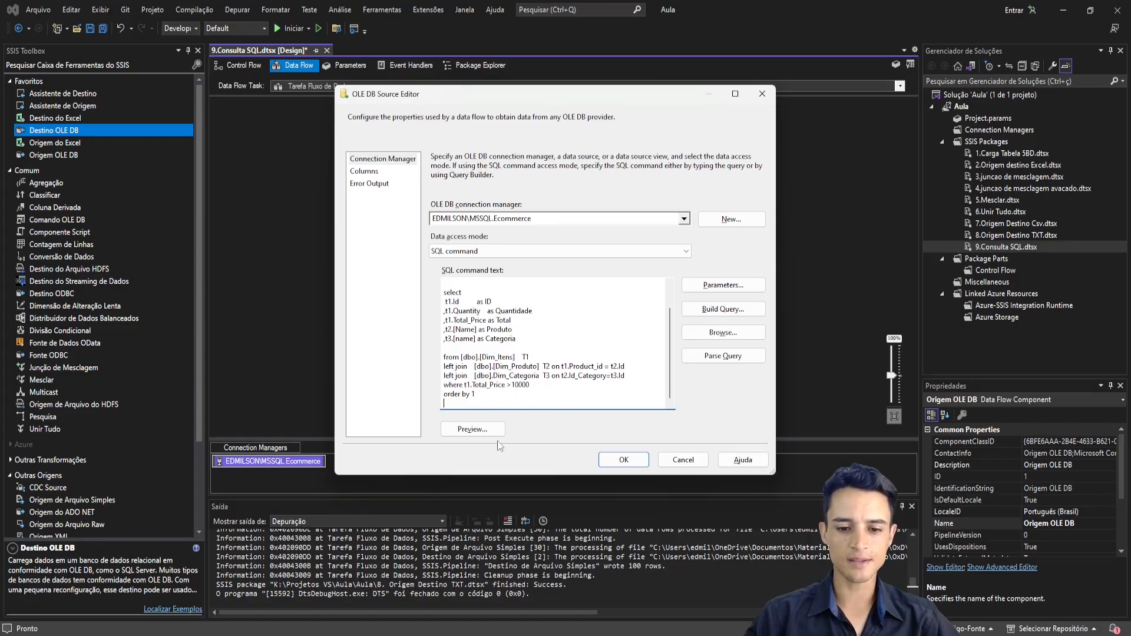
left_click(481, 433)
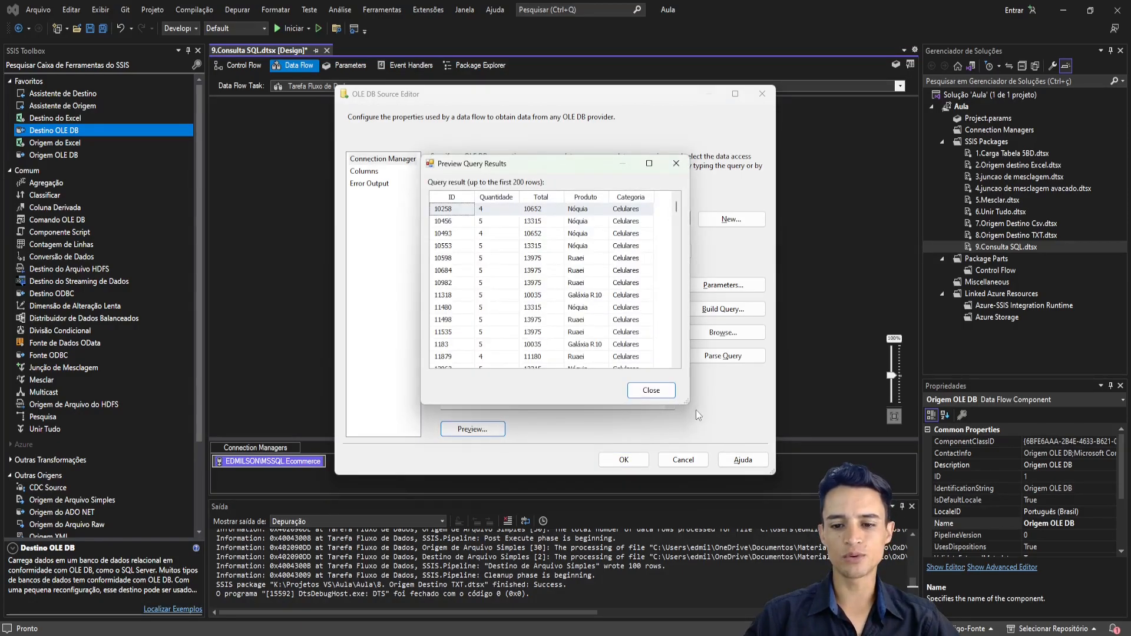
left_click_drag(687, 404, 879, 434)
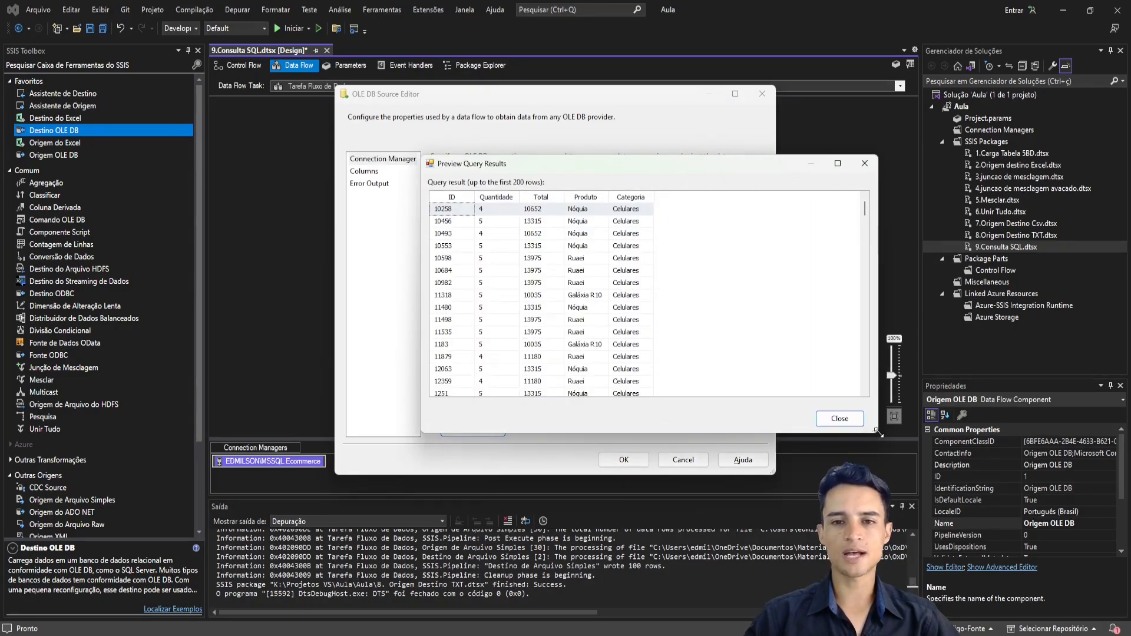
scroll(589, 295, "down", 5)
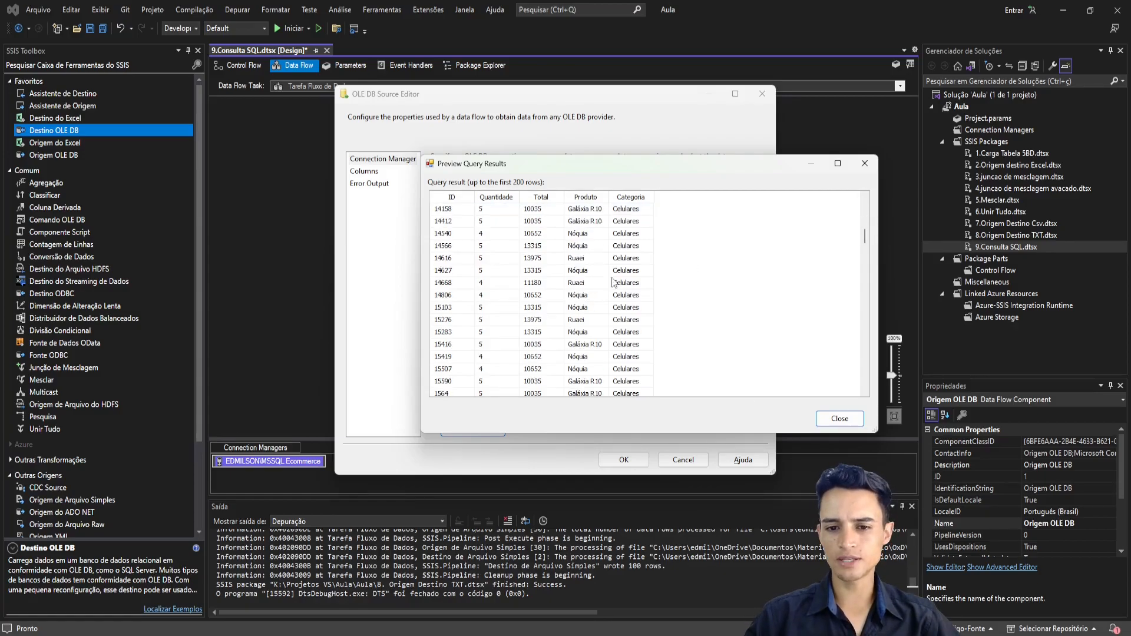
left_click(840, 418)
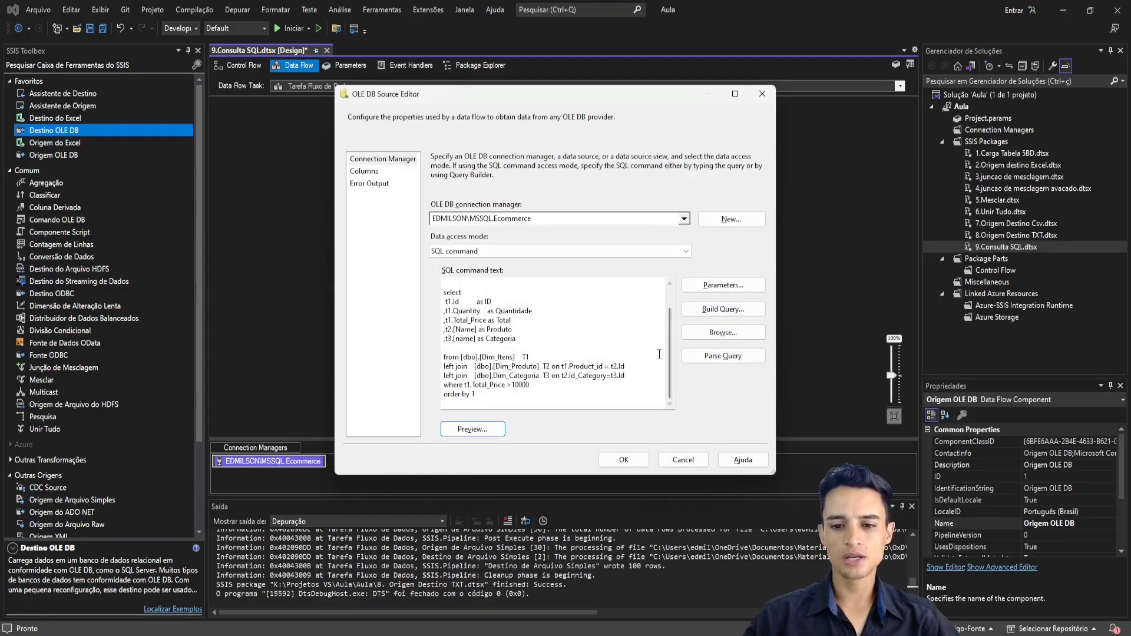
scroll(669, 362, "up", 1)
Step: Check the source's output columns and accept the OLE DB source configuration
left_click(364, 171)
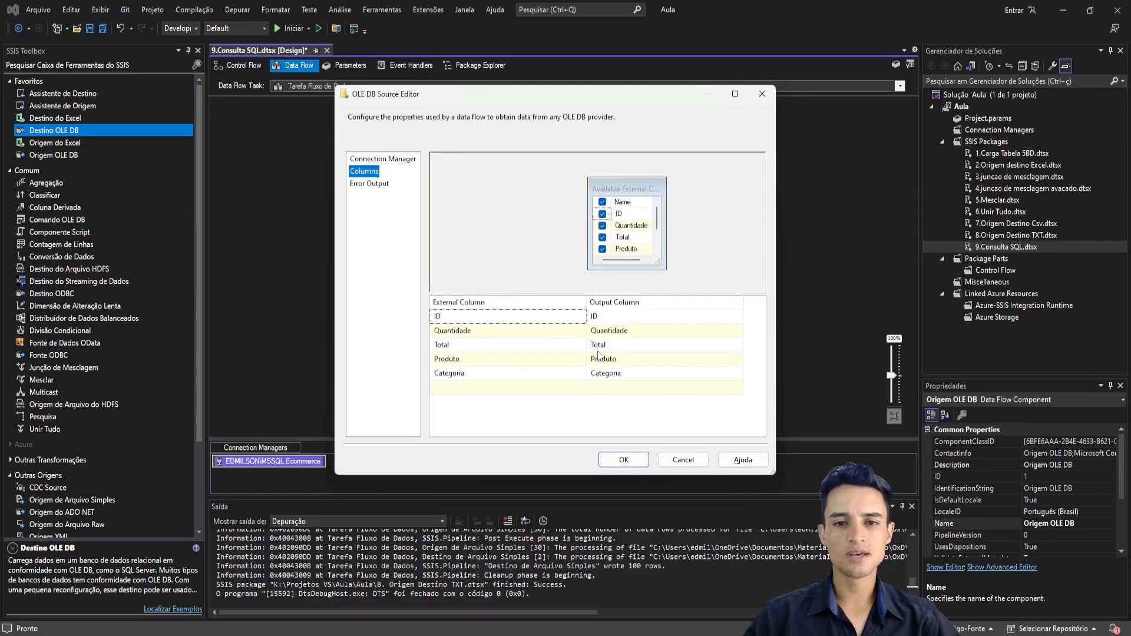
left_click(636, 316)
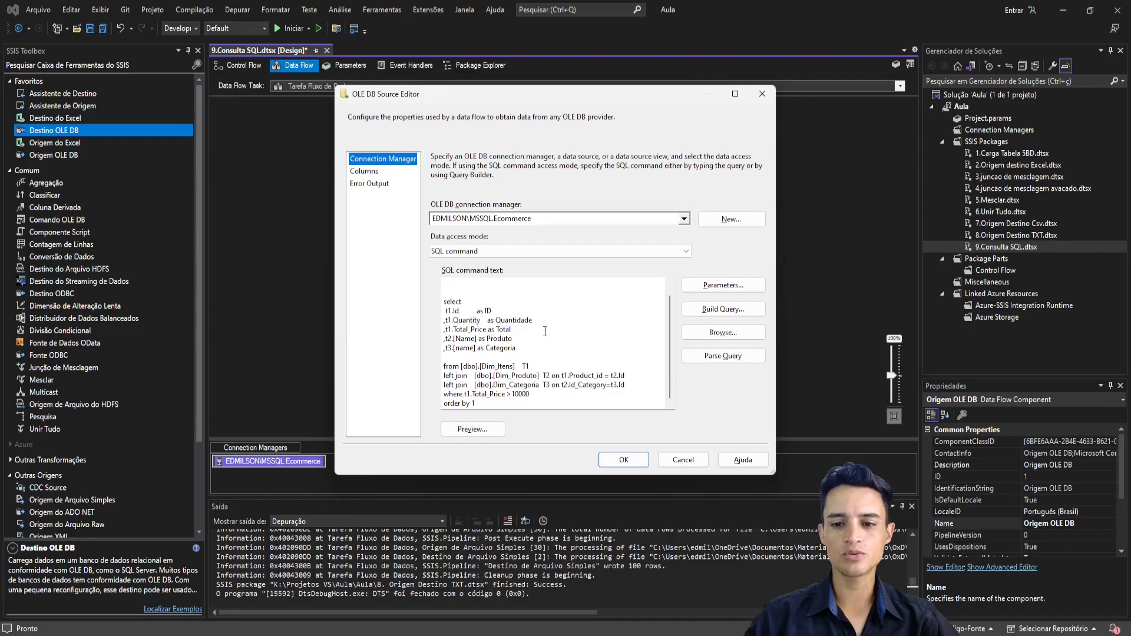
left_click(623, 460)
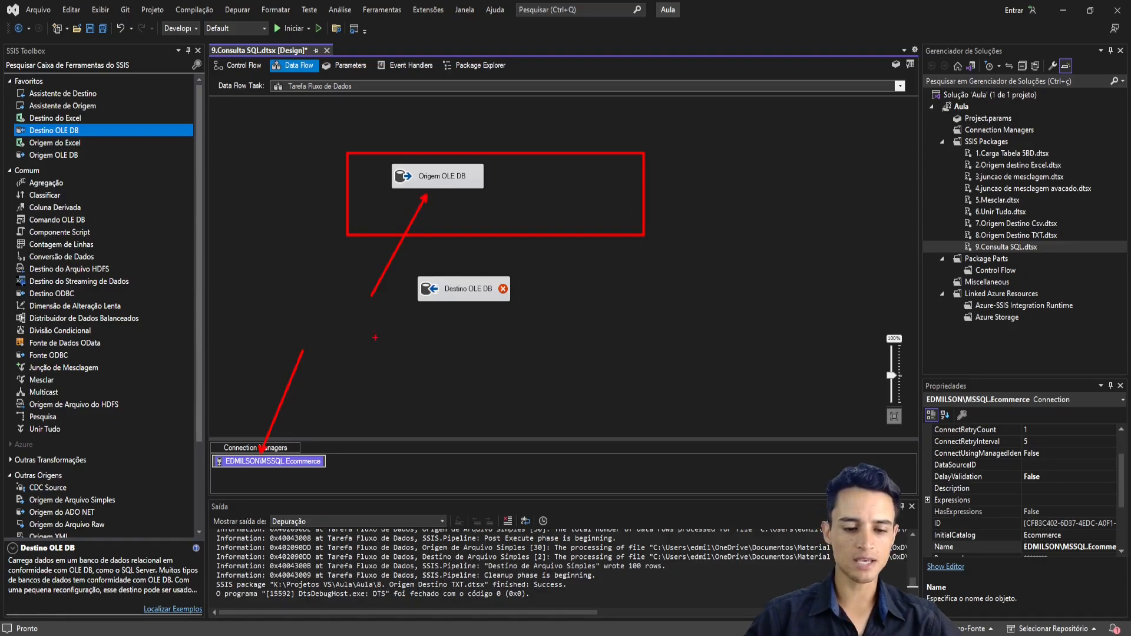
Step: Align Destino OLE DB beneath Origem OLE DB and connect the source's regular data output to it
left_click_drag(467, 285, 425, 291)
left_click(438, 187)
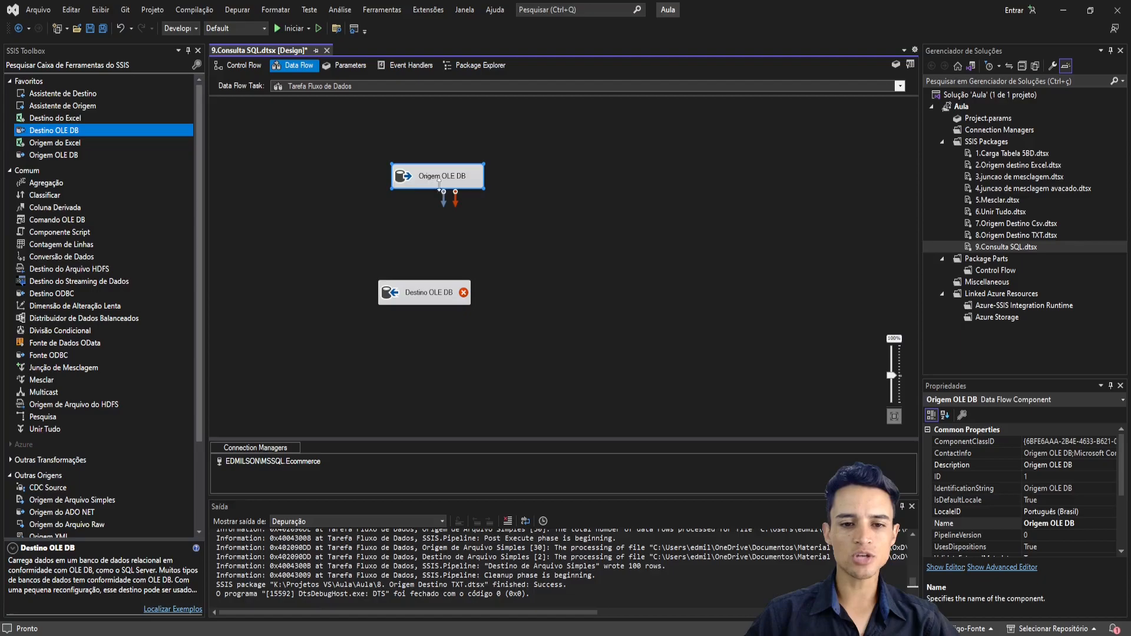
left_click_drag(443, 200, 439, 292)
Step: Open the Destino OLE DB editor and review the available connection managers, keeping the Ecommerce connection
double_click(430, 292)
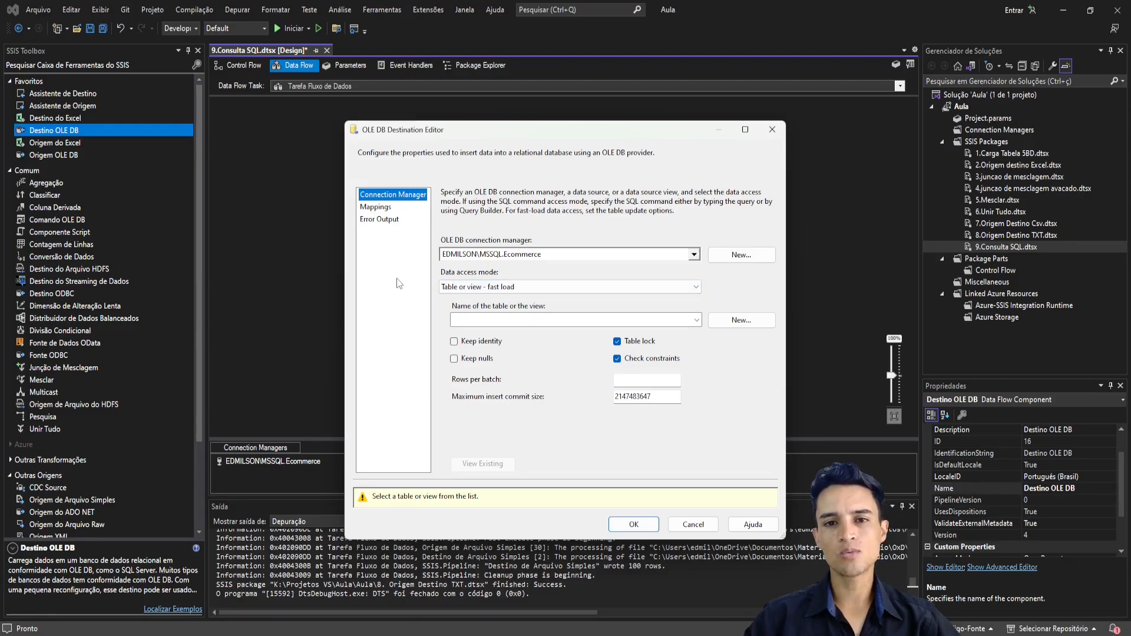
left_click(587, 253)
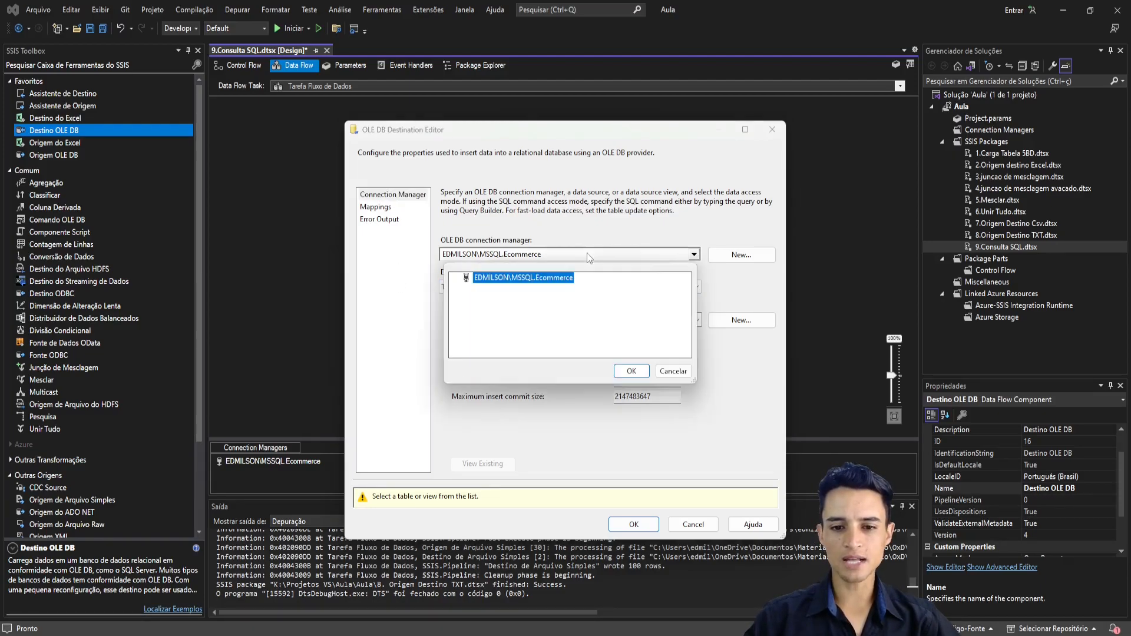
left_click(673, 371)
left_click_drag(719, 241, 677, 170)
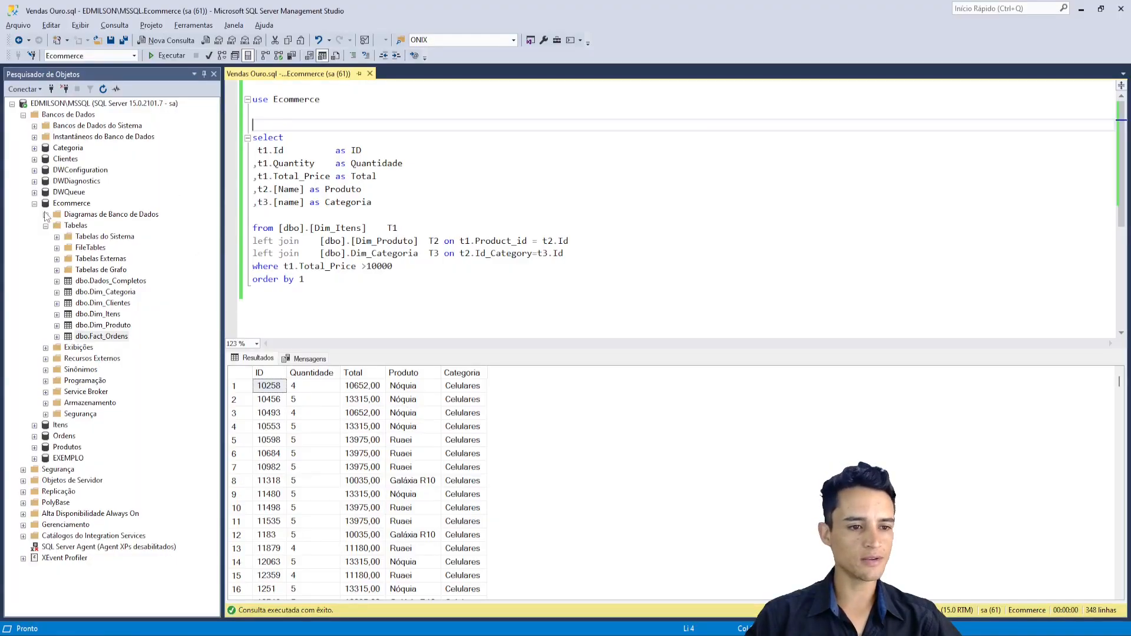
Step: In SQL Server Management Studio, collapse the Ecommerce database and expand EXEMPLO to examine its tables
left_click(35, 203)
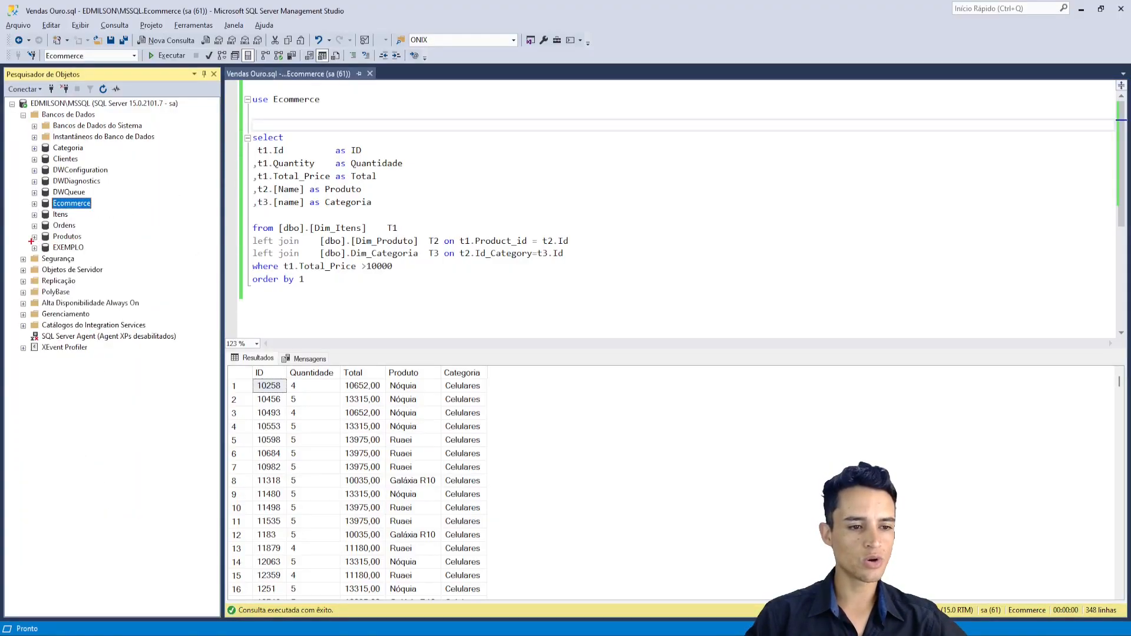
mouse_move(30, 242)
left_mouse_down()
mouse_move(93, 254)
mouse_move(168, 198)
left_mouse_up()
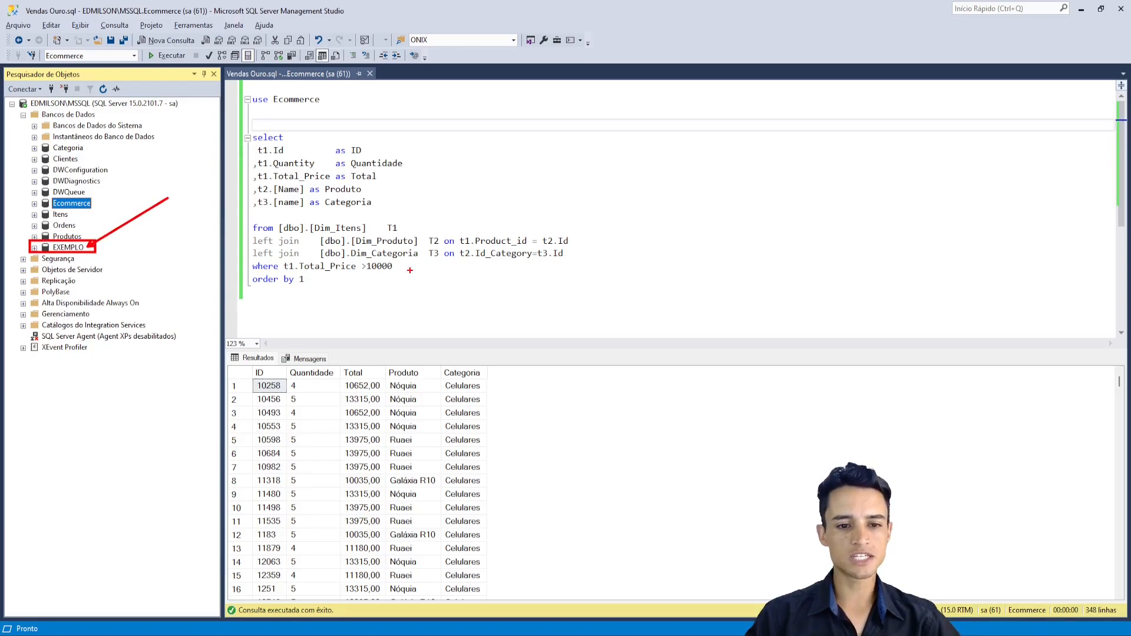
key("Escape")
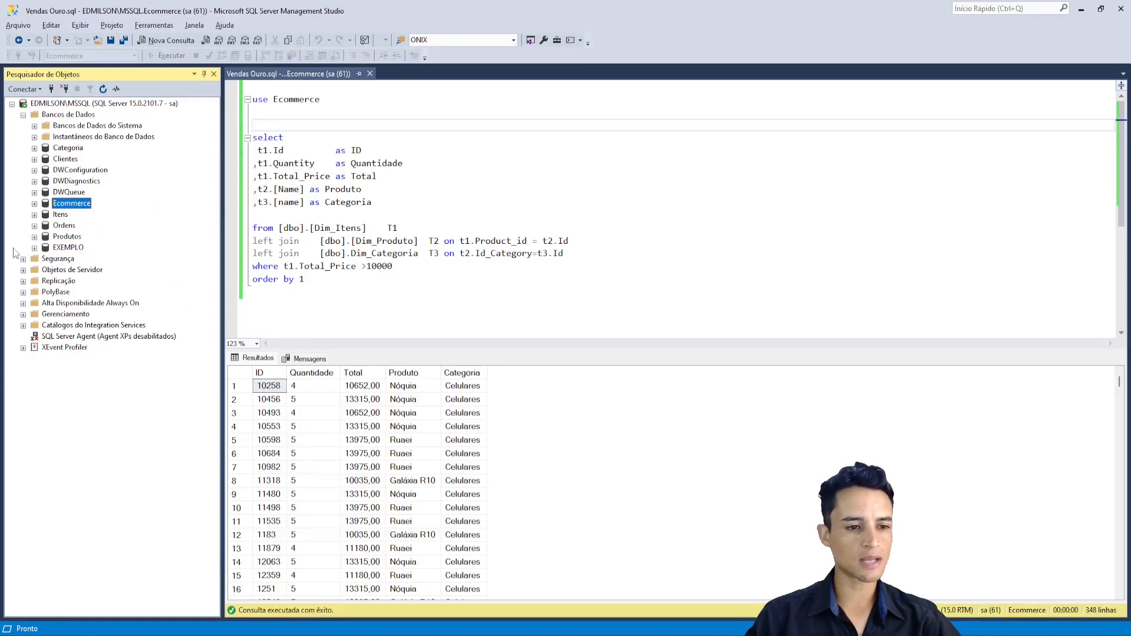
left_click(34, 248)
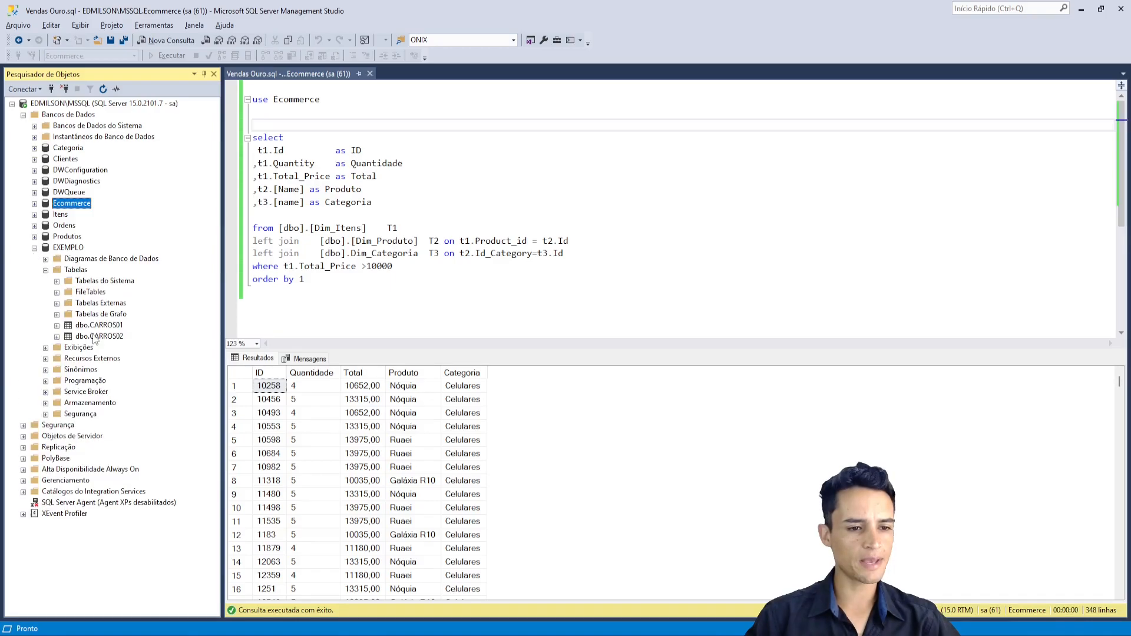
mouse_move(58, 315)
left_mouse_down()
mouse_move(154, 343)
mouse_move(144, 346)
left_mouse_up()
key("Escape")
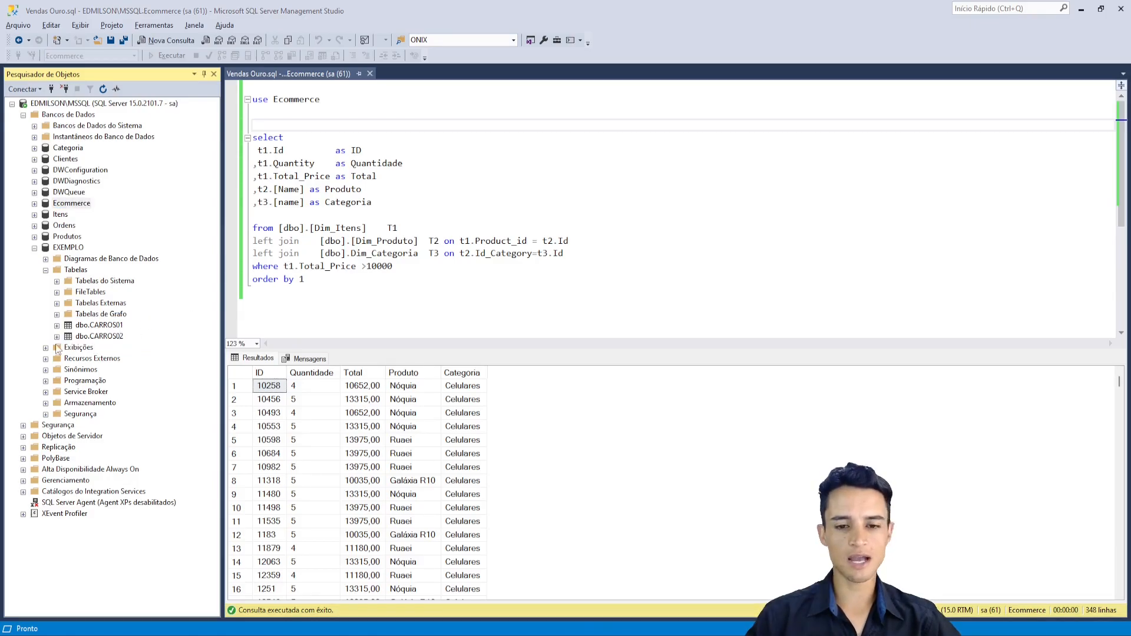
Step: Switch to Visual Studio and delete the saved EXEMPLO data connection from the OLE DB connection configuration, accepting the dialog
key("alt+Tab")
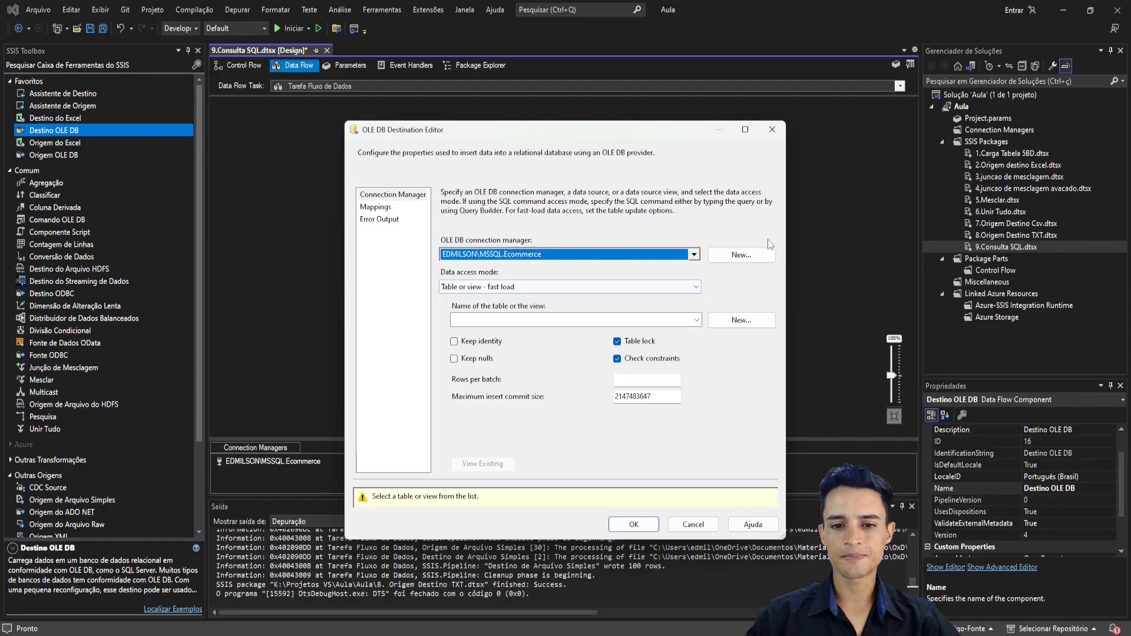
left_click(735, 255)
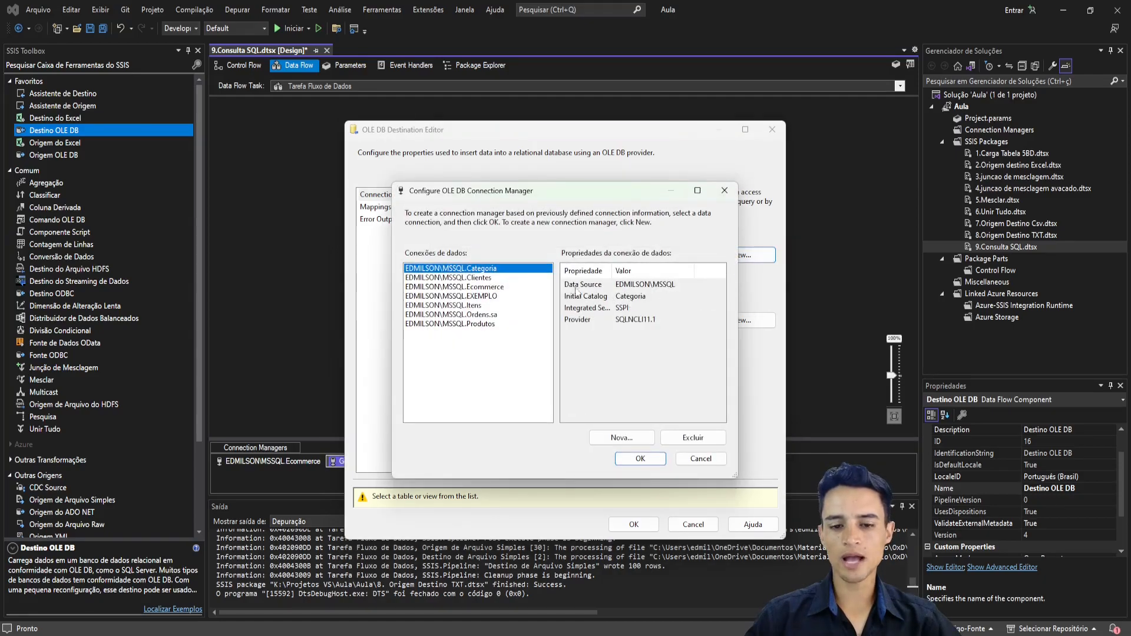
left_click(480, 295)
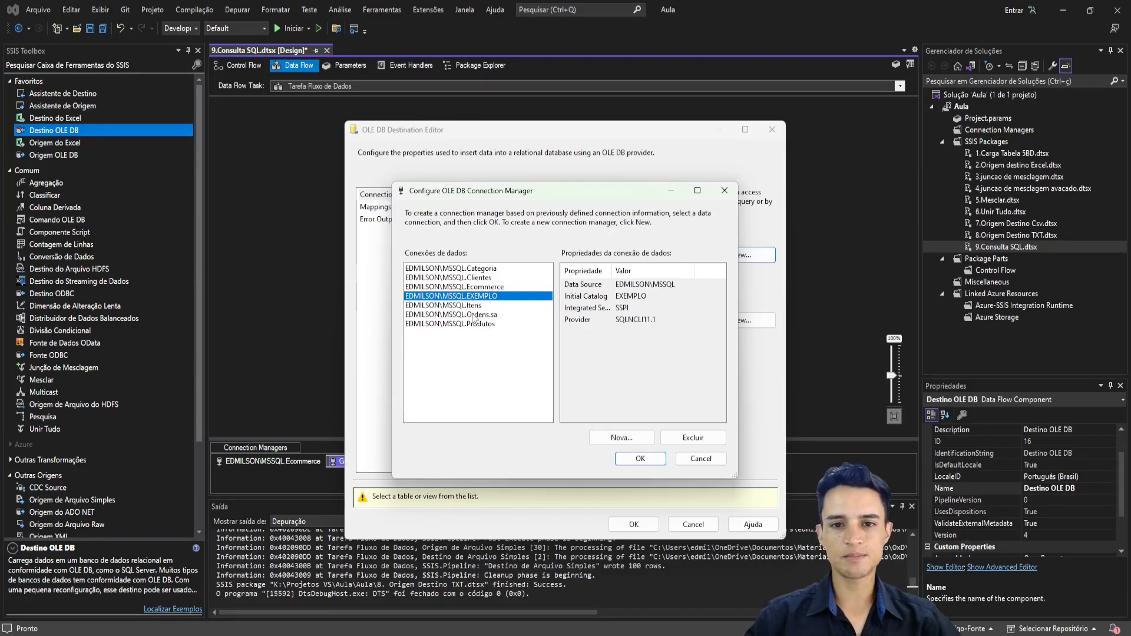
left_click(687, 438)
key("Return")
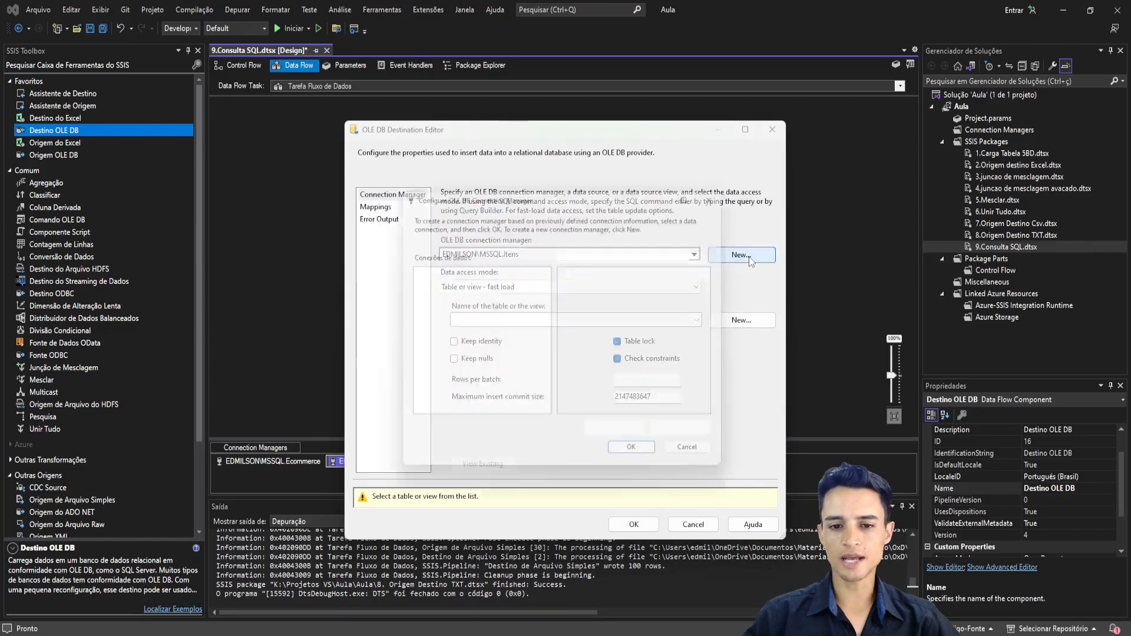
Step: Start a new OLE DB connection and enter the server name copied from the server properties in SQL Server Management Studio
left_click(743, 255)
left_click(621, 437)
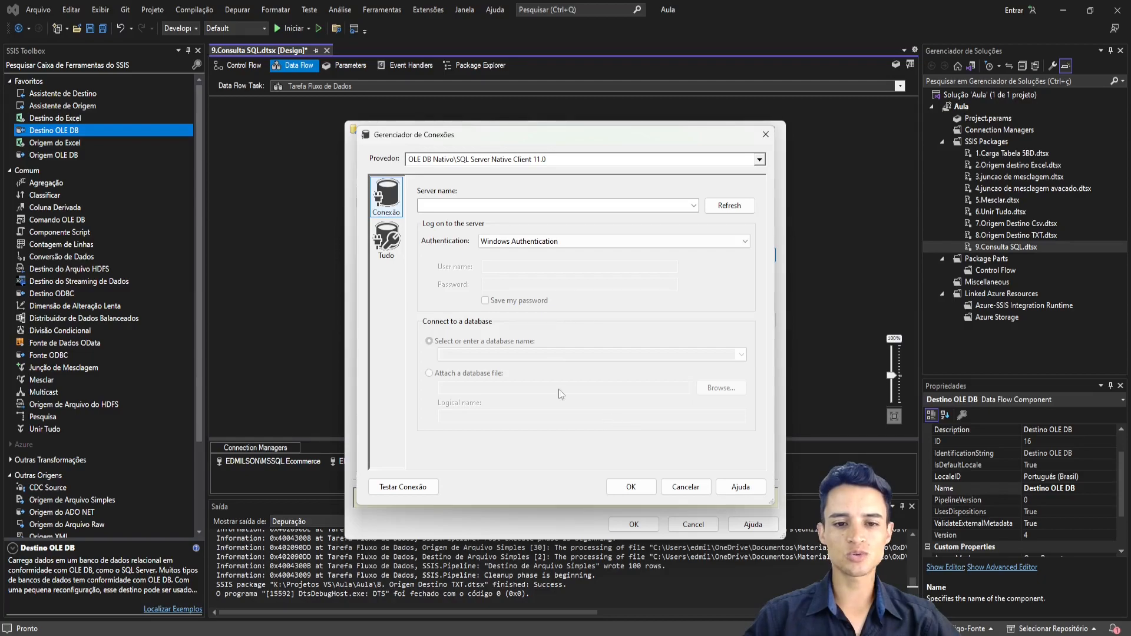
left_click(569, 203)
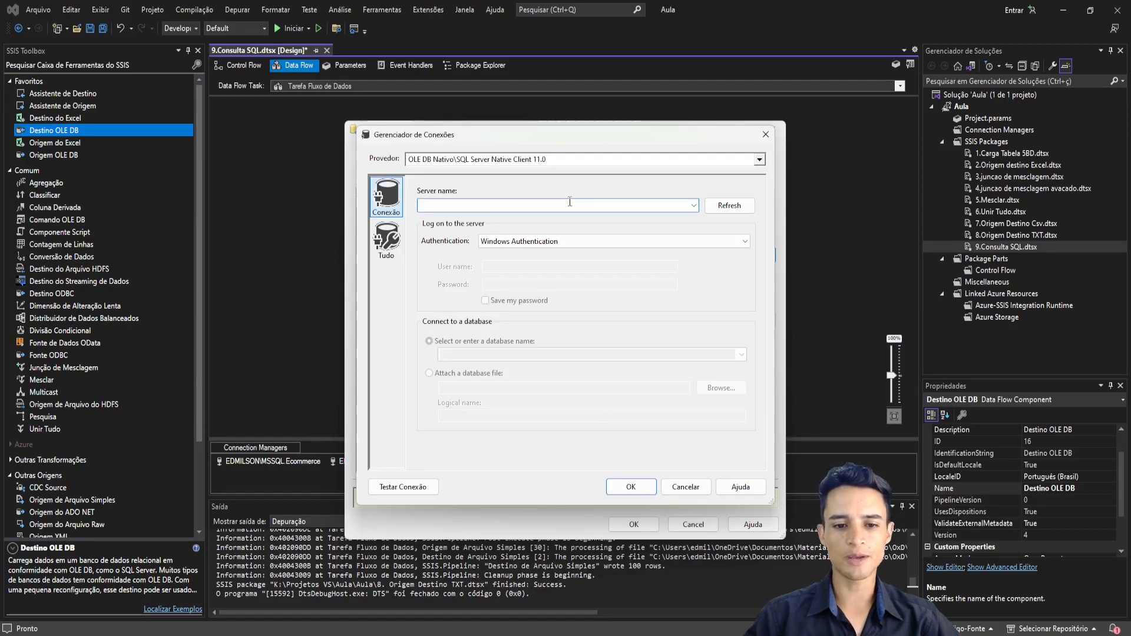
key("alt")
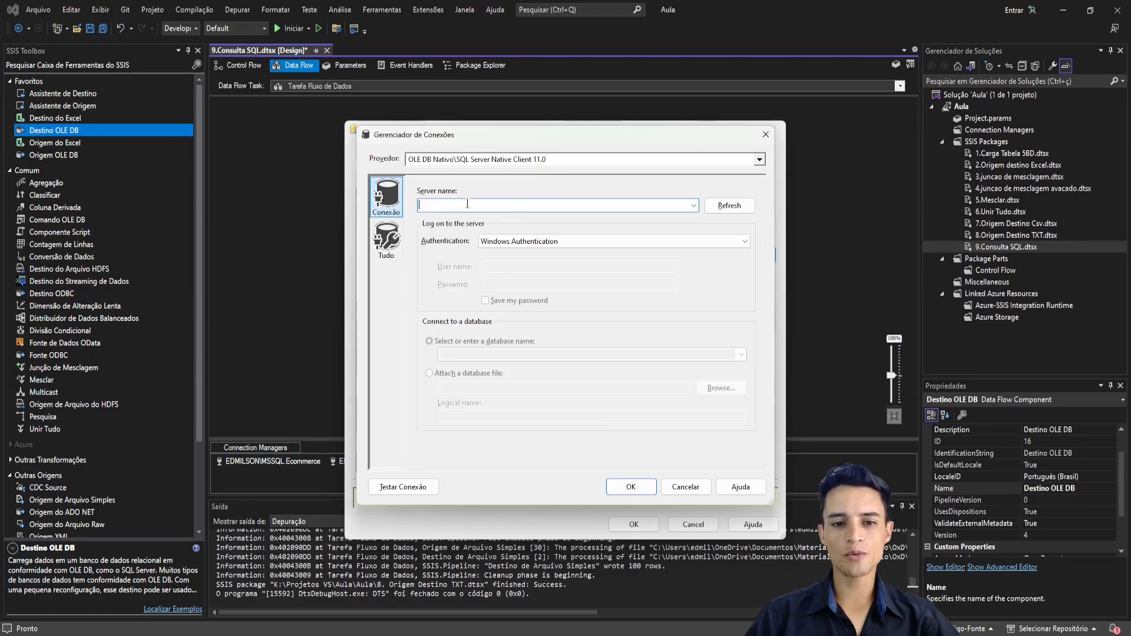
key("alt+Tab")
left_click(119, 105)
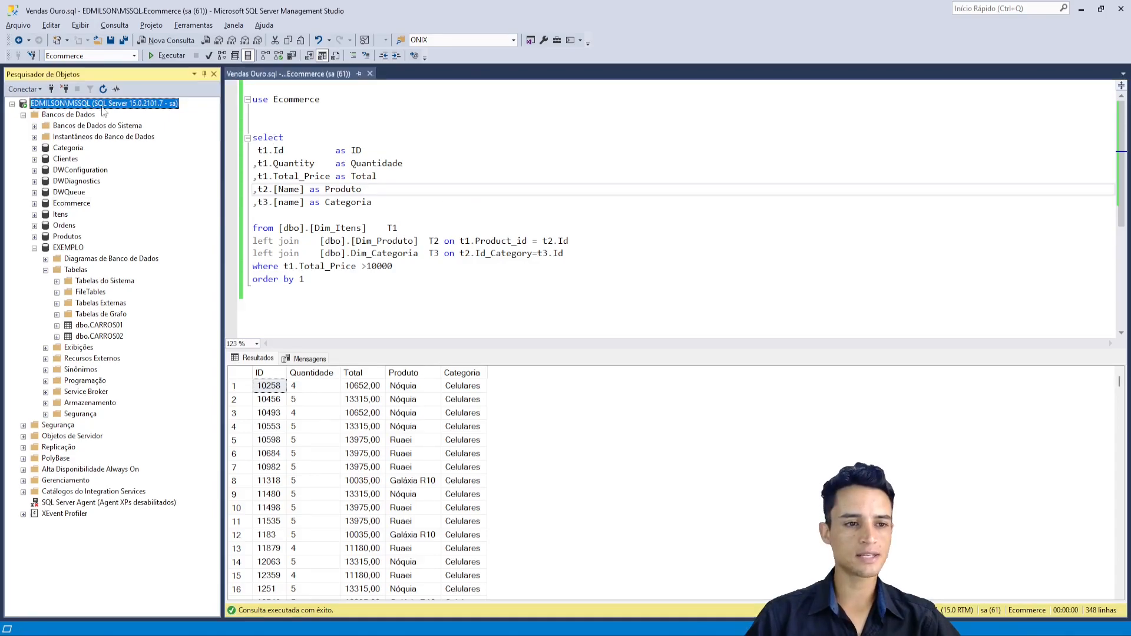
right_click(98, 103)
left_click(160, 353)
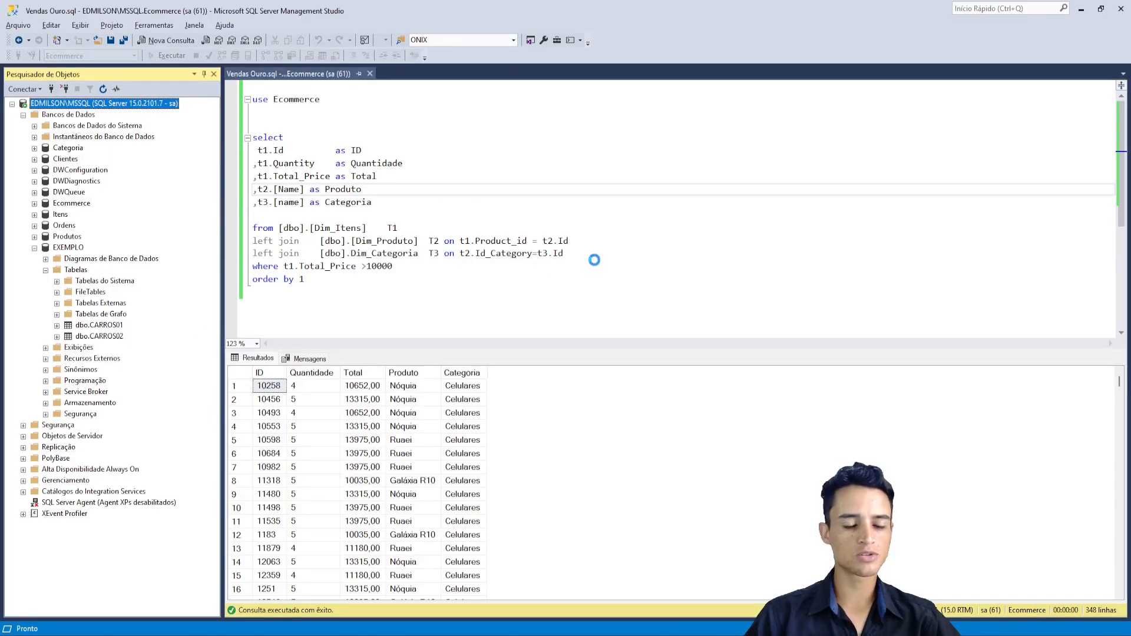
left_click_drag(680, 190, 603, 190)
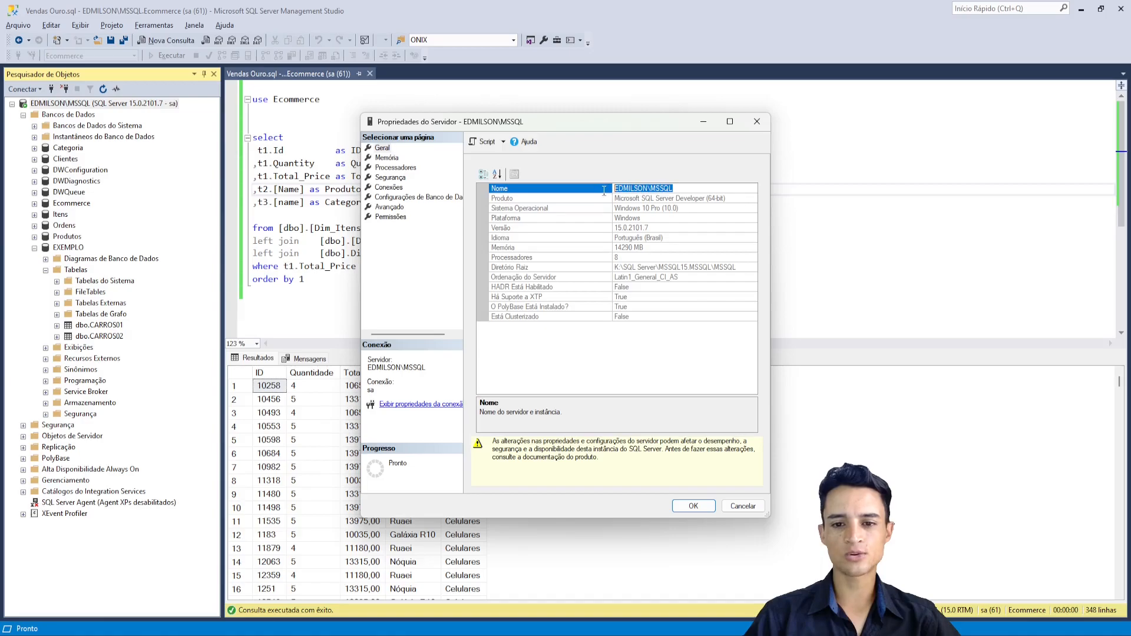
left_click(757, 121)
left_click(52, 90)
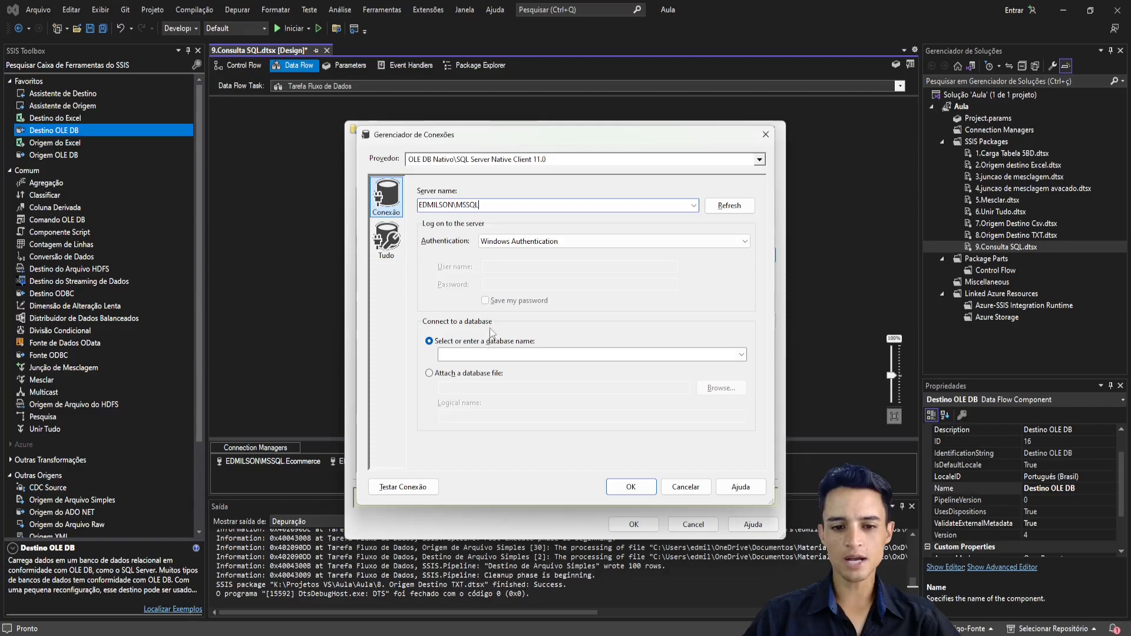
Step: Choose EXEMPLO as the new connection's database and assign the connection to the OLE DB destination
left_click(737, 356)
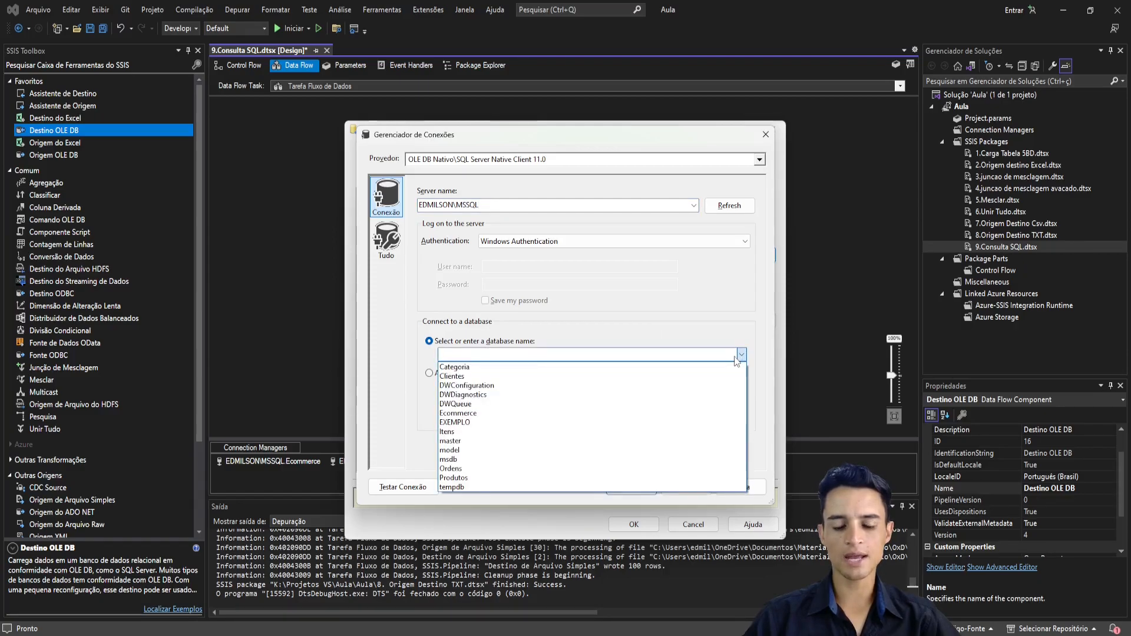
left_click(459, 422)
left_click(631, 486)
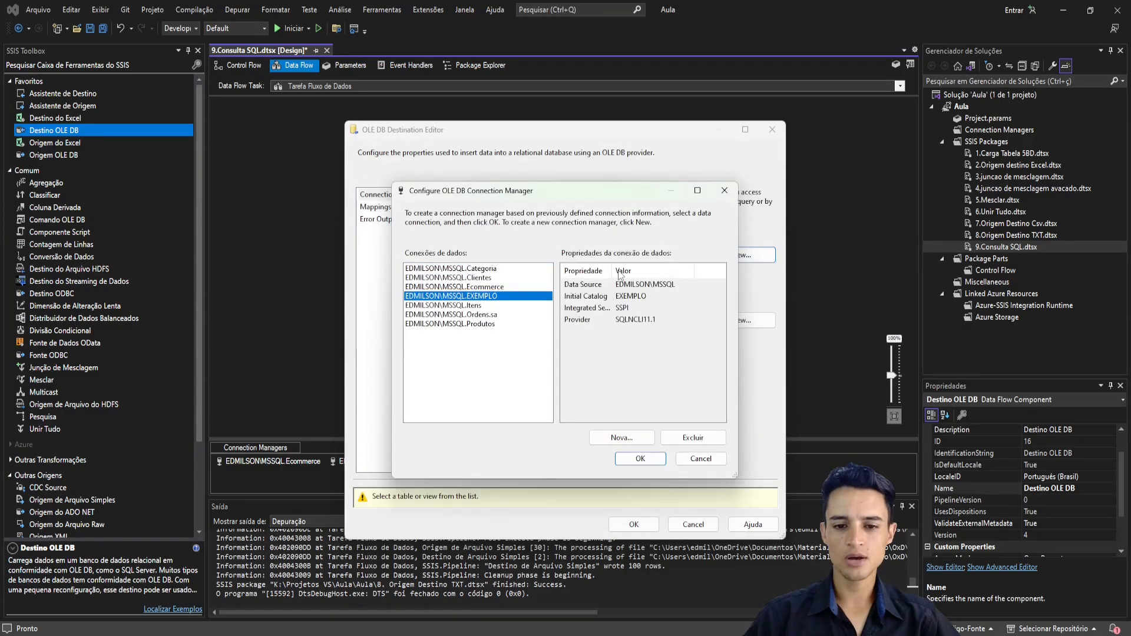
key("ctrl+2")
left_click_drag(501, 295, 551, 268)
left_click_drag(395, 239, 543, 339)
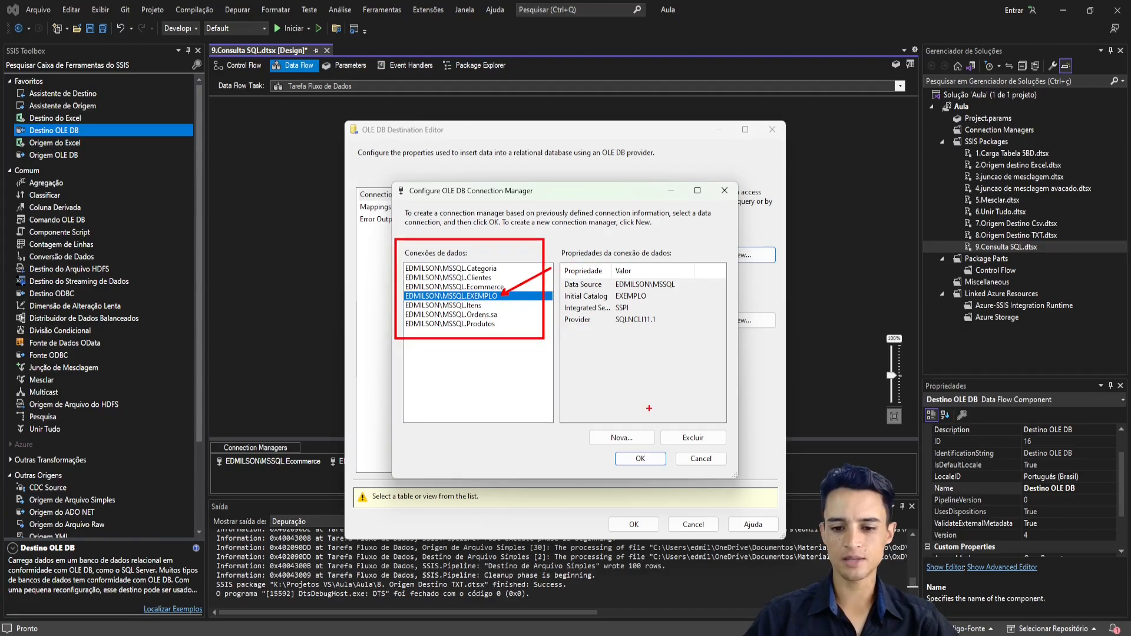
key("Escape")
left_click(635, 455)
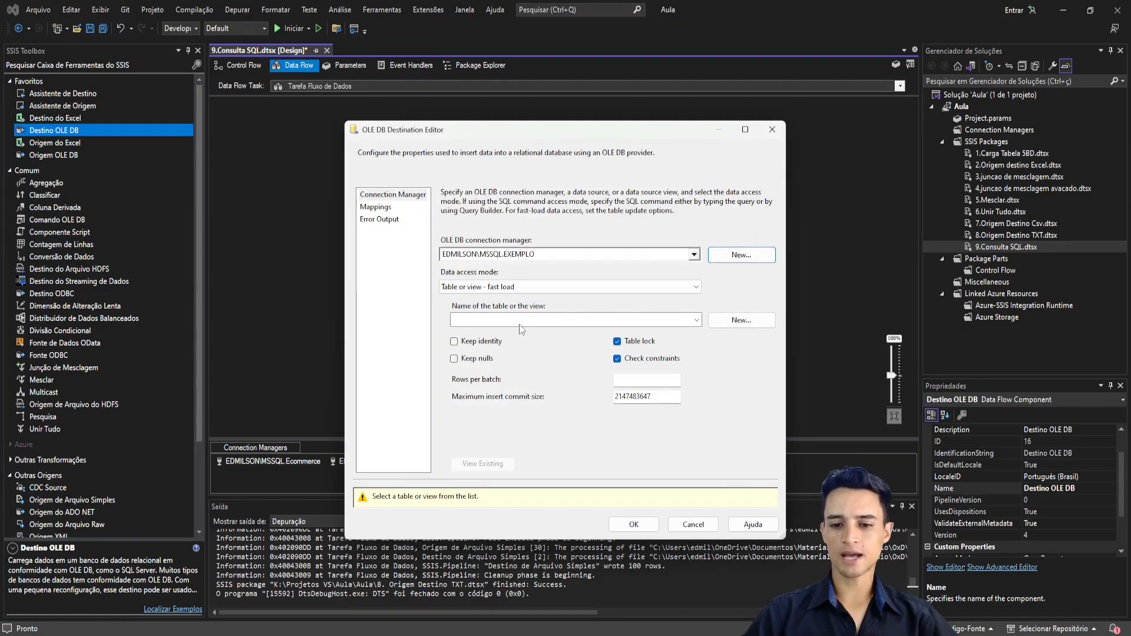
Step: Review the destination's data access mode and the existing EXEMPLO tables available as targets
key("ctrl+2")
mouse_move(430, 267)
left_mouse_down()
mouse_move(500, 321)
mouse_move(563, 297)
left_mouse_up()
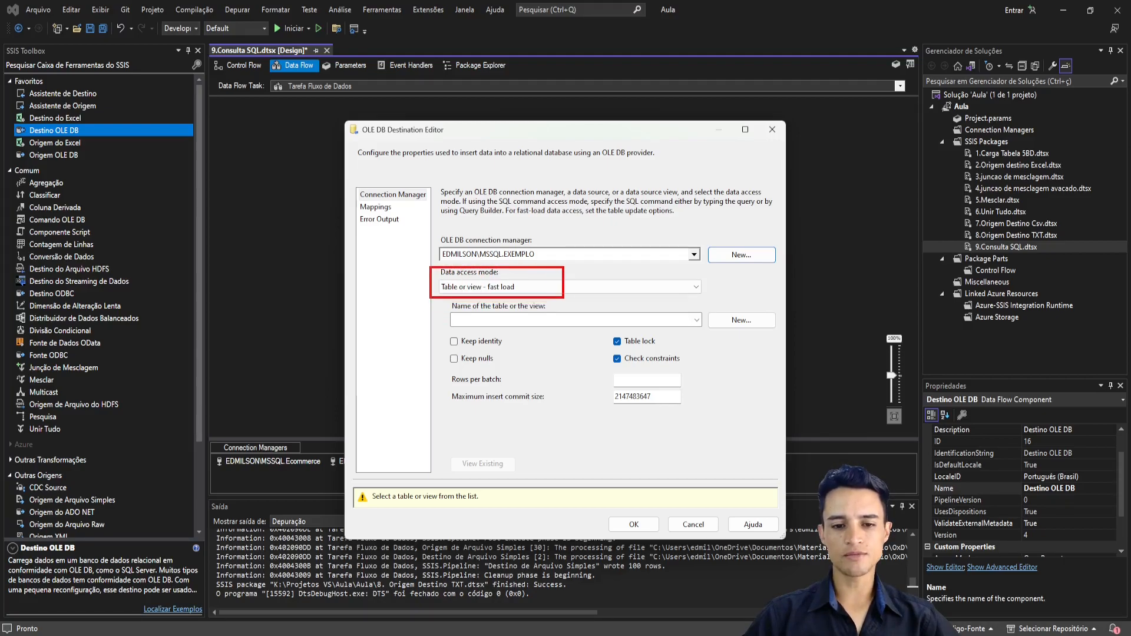
key("Escape")
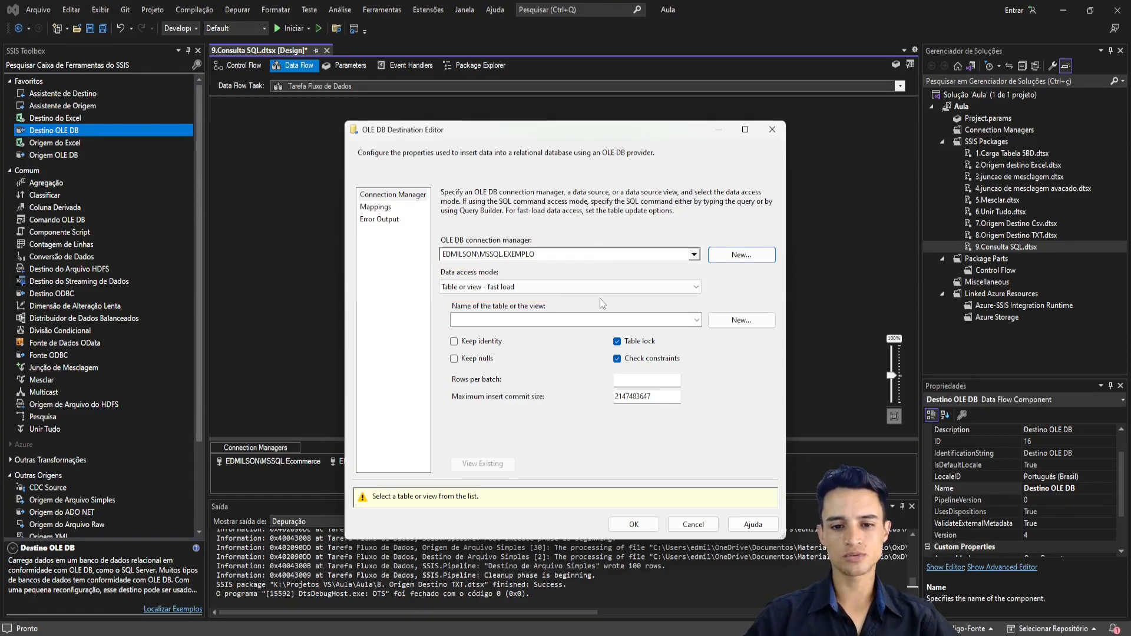
left_click(696, 319)
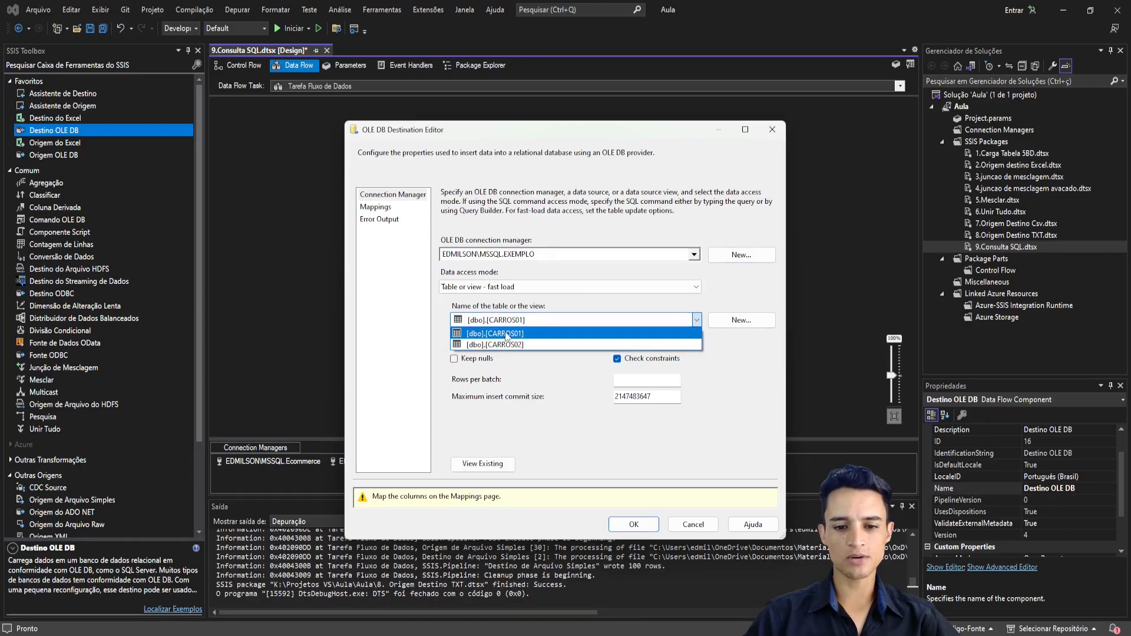
left_click(729, 297)
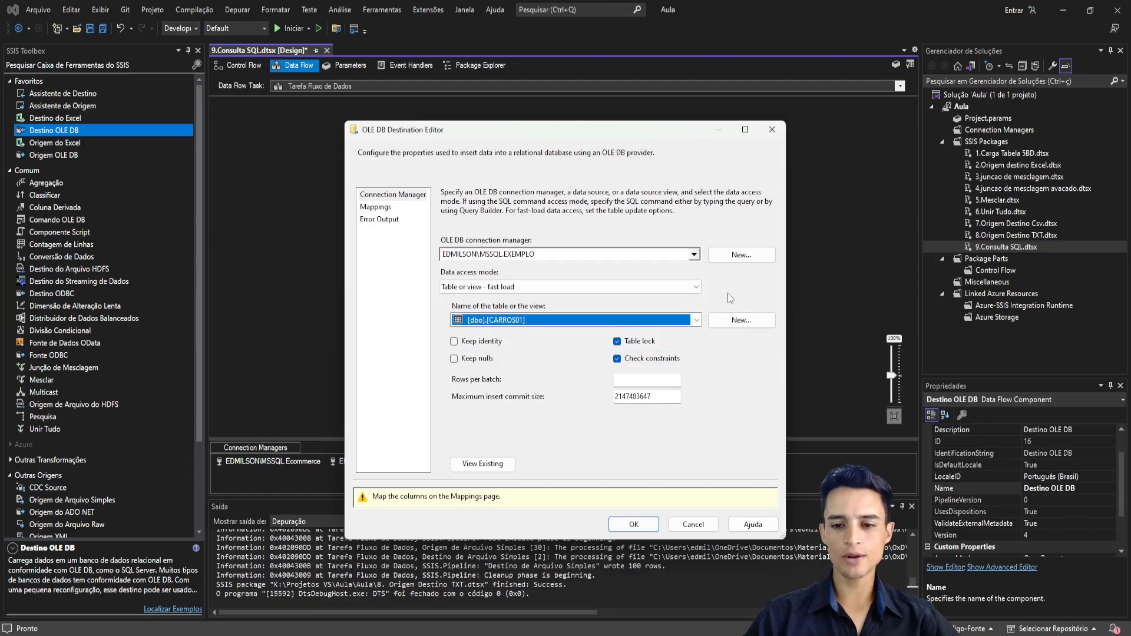
Step: Create a new destination table named Clientes_Ouro, keeping the generated definitions for ID, Quantidade, Total, Produto and Categoria
left_click(741, 320)
left_click(506, 318)
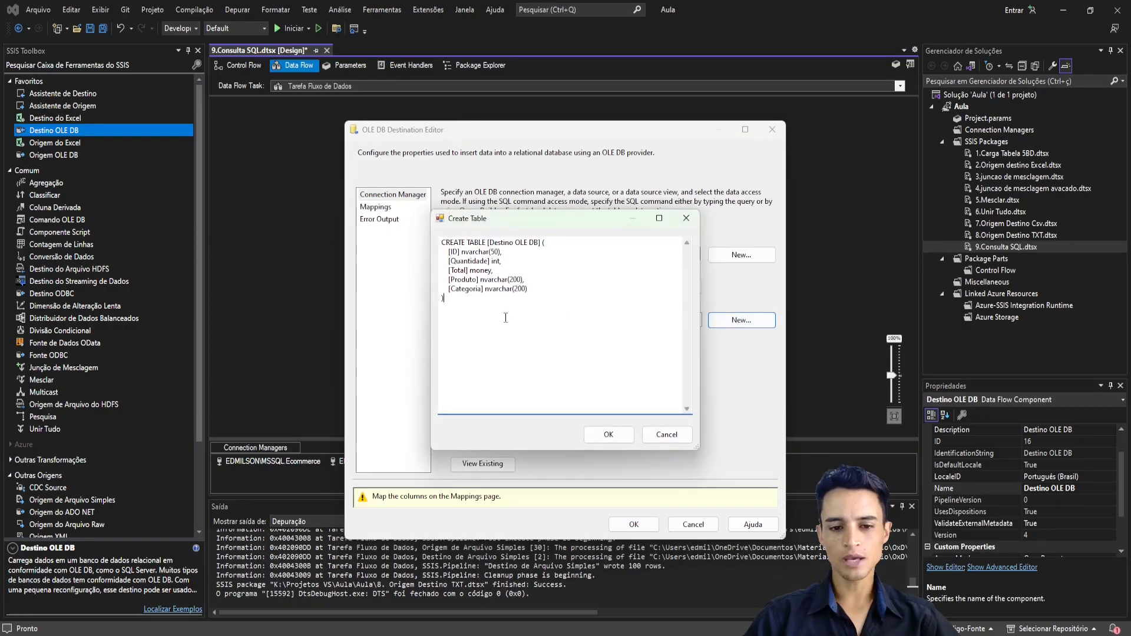
key("ctrl+2")
left_click_drag(441, 234, 483, 247, "ctrl")
left_click_drag(539, 223, 522, 235, "ctrl+shift")
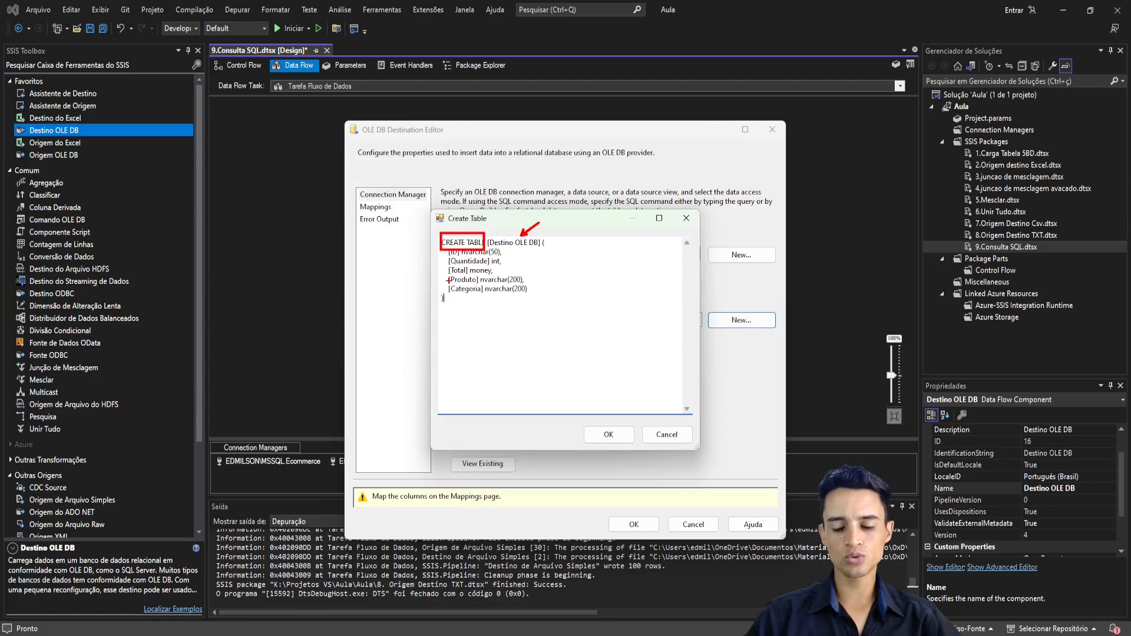
key("Escape")
left_click(525, 254)
left_click_drag(490, 243, 537, 246)
type("Clientes")
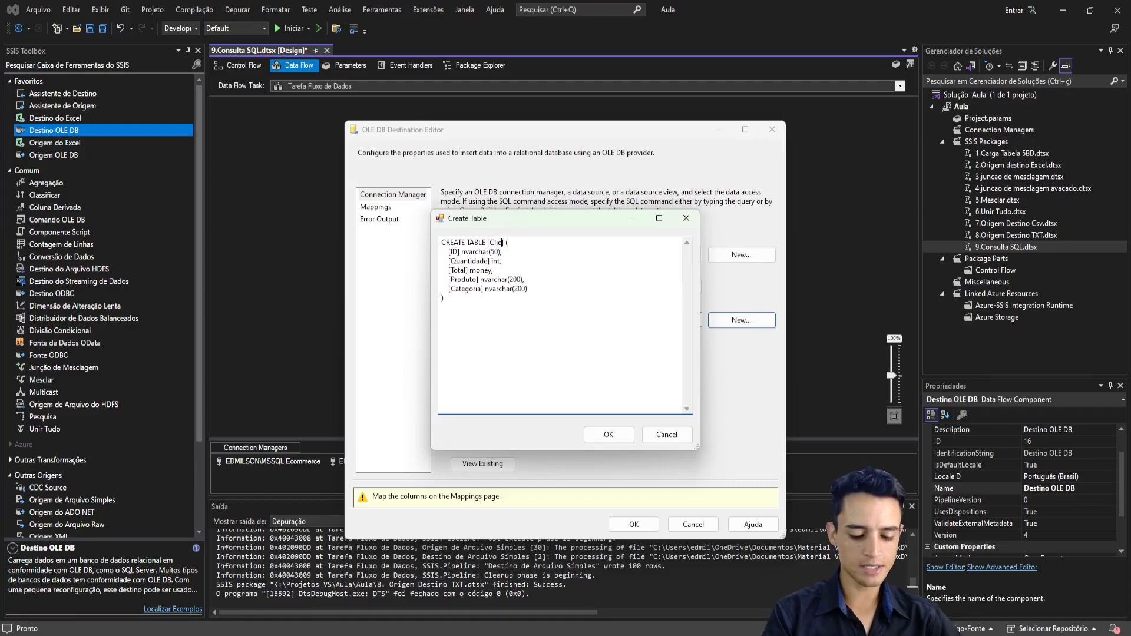
type("_Ouro")
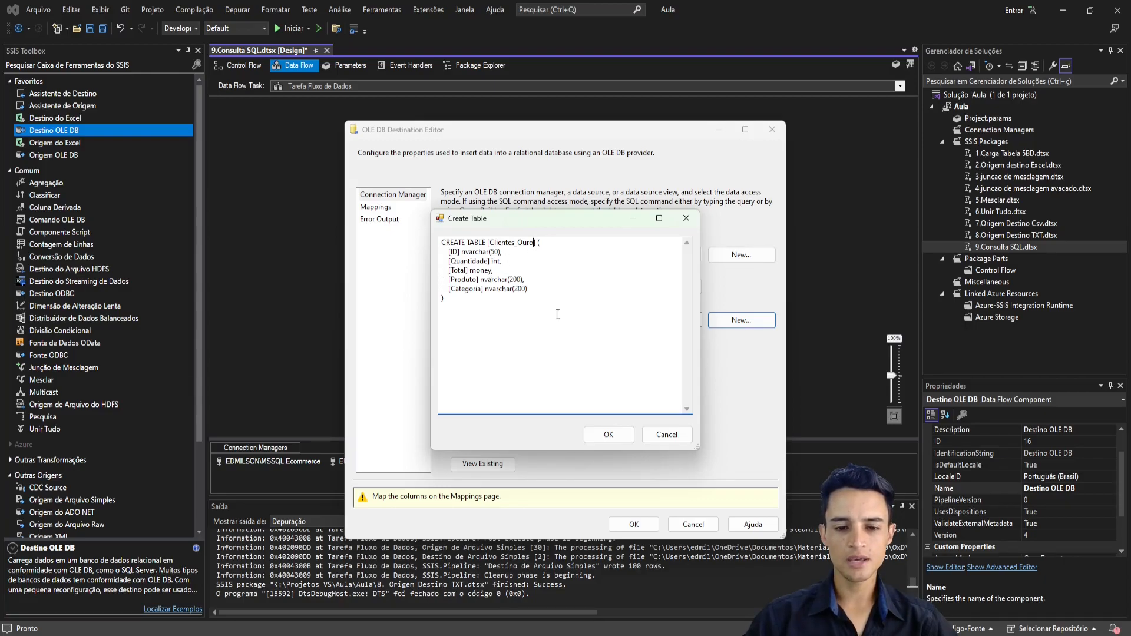
left_click(587, 430)
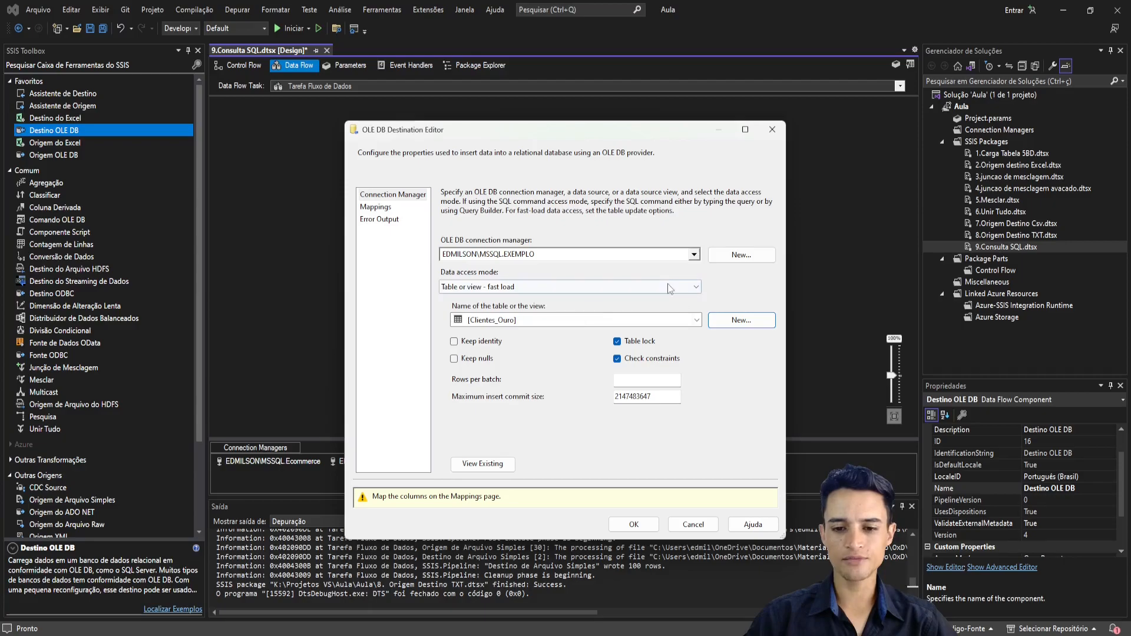
Step: Select [dbo].[Clientes_Ouro] from the table list as the destination table
left_click(511, 320)
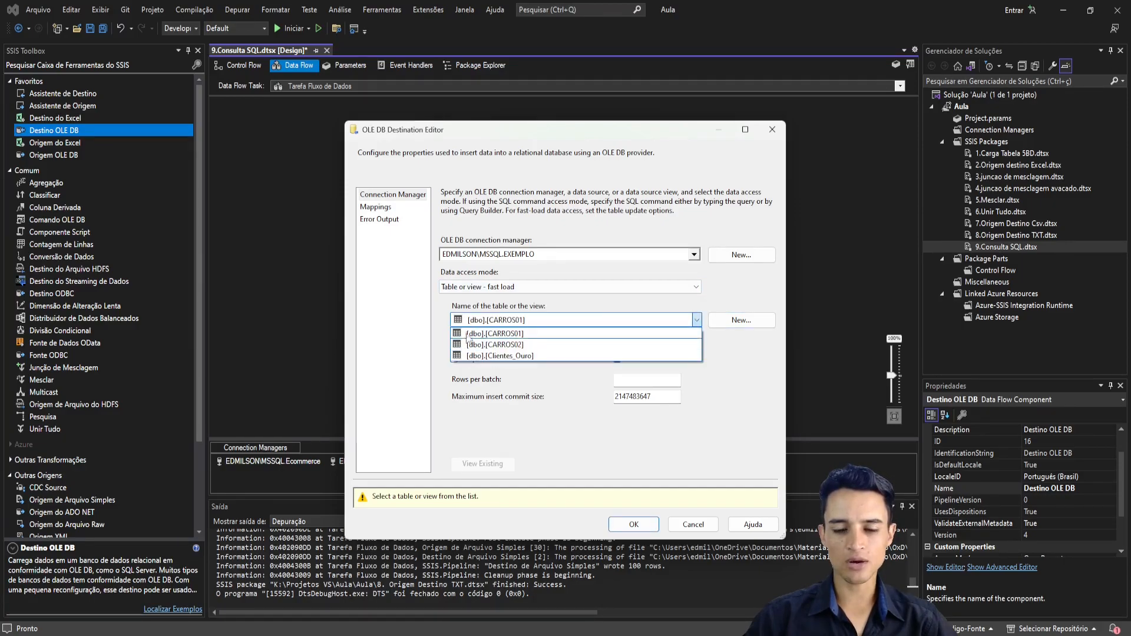
left_click(519, 357)
key("ctrl+2")
mouse_move(436, 322)
left_mouse_down()
mouse_move(491, 411)
mouse_move(734, 425)
left_mouse_up()
key("Escape")
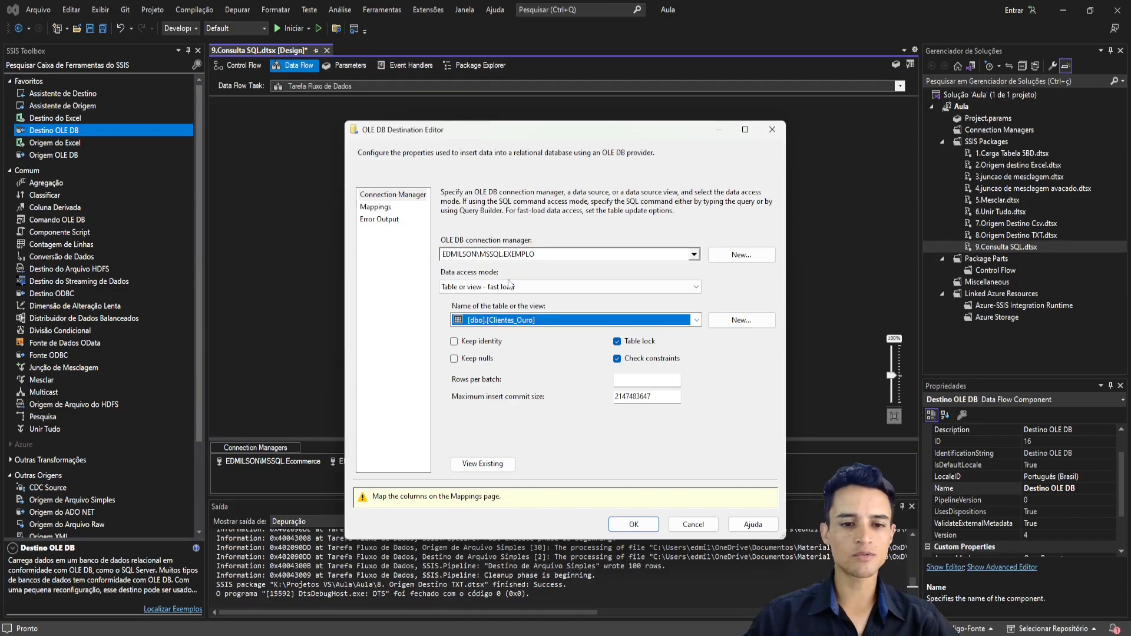
Step: Map the input columns to the matching Clientes_Ouro columns and accept the OLE DB destination configuration
left_click_drag(391, 488, 450, 331)
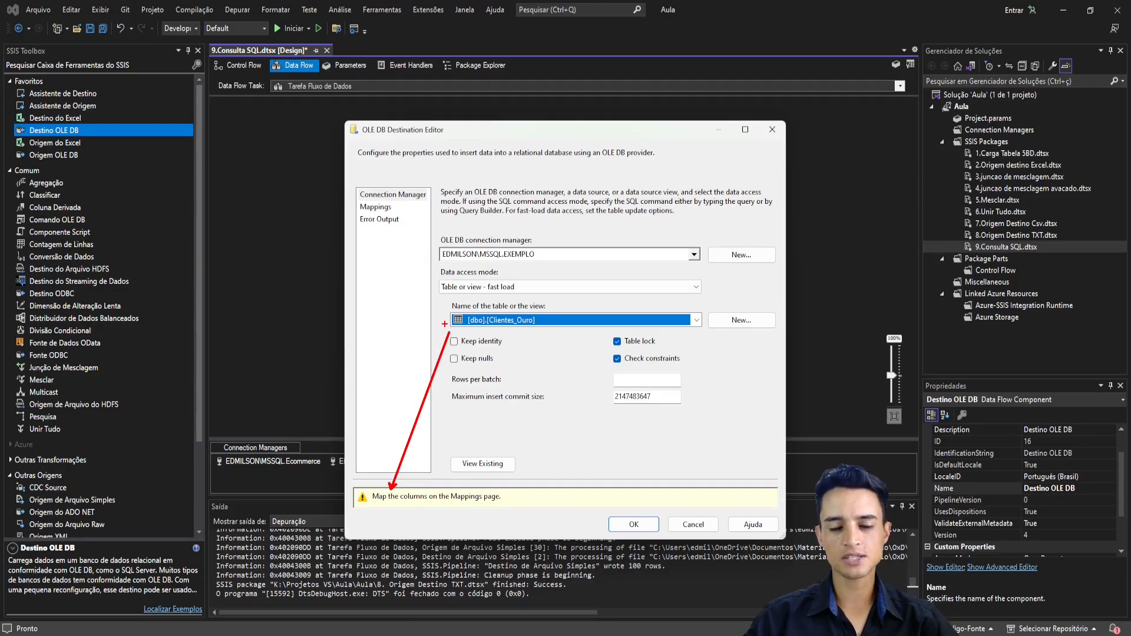
left_click(369, 206)
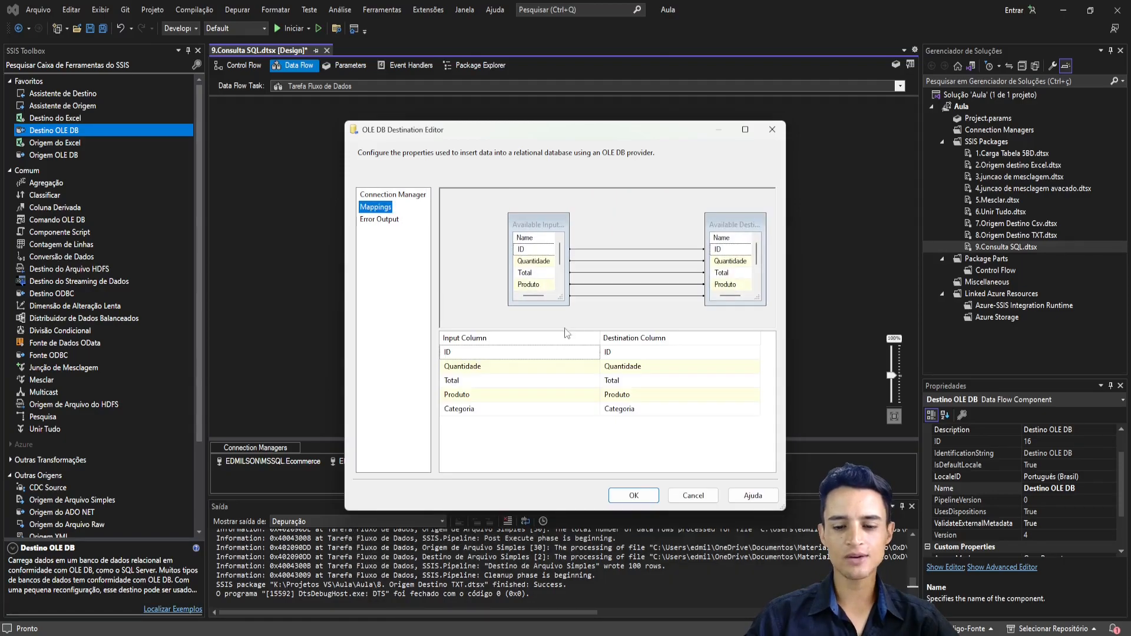
mouse_move(432, 329)
left_mouse_down()
mouse_move(516, 455)
mouse_move(516, 420)
left_mouse_up()
mouse_move(579, 328)
left_mouse_down()
mouse_move(591, 428)
mouse_move(676, 451)
left_mouse_up()
mouse_move(595, 266)
left_mouse_down()
mouse_move(688, 267)
mouse_move(600, 281)
left_mouse_up()
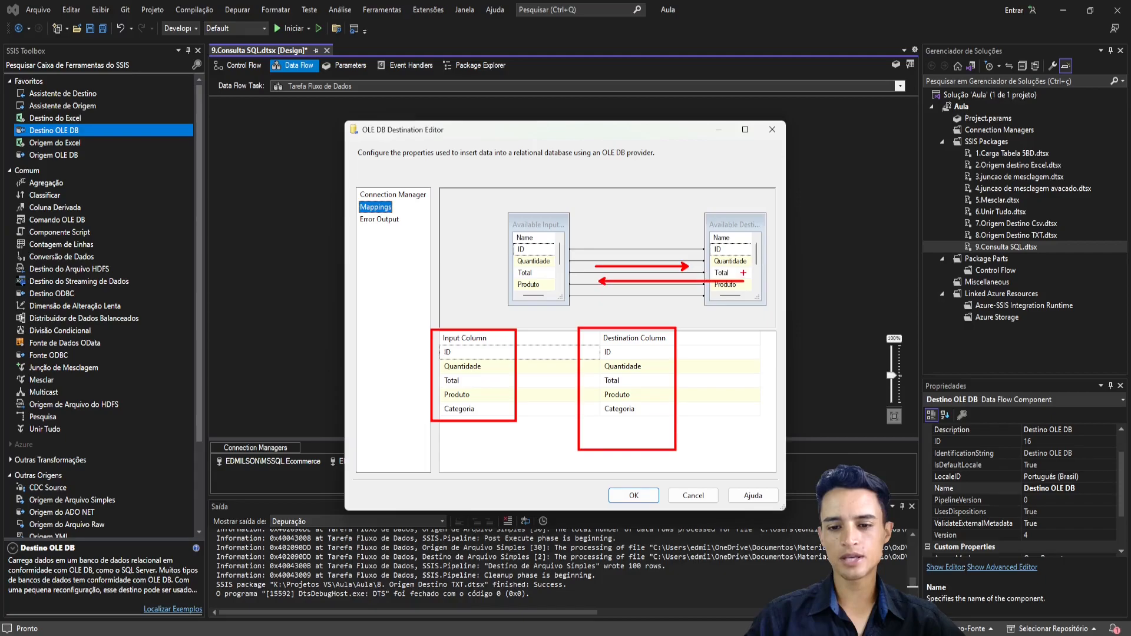
key("Escape")
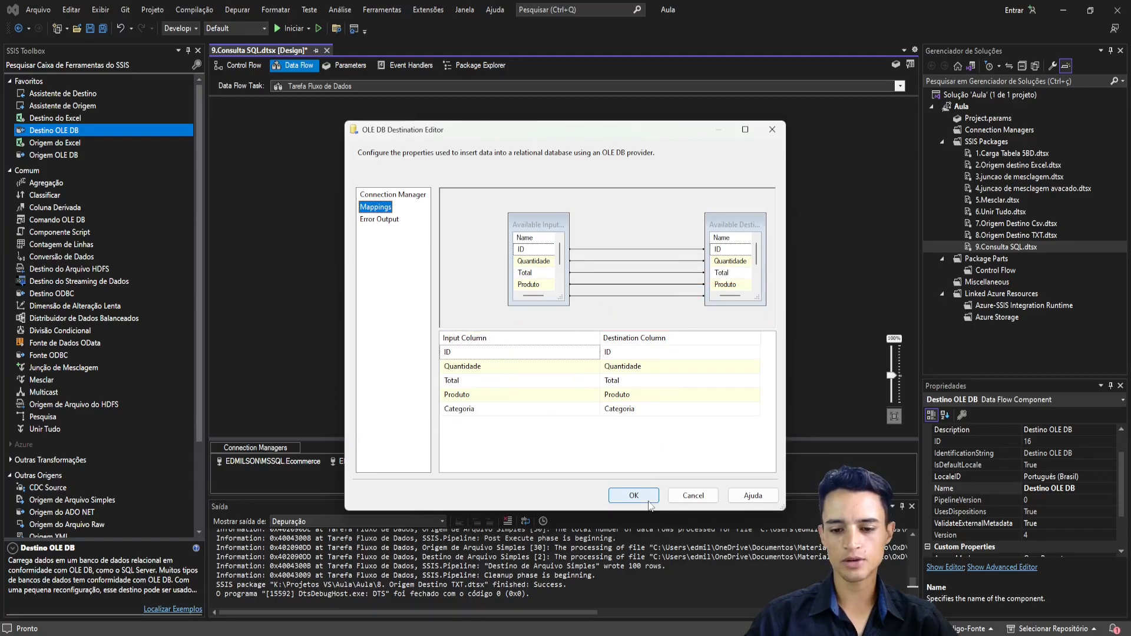
left_click(633, 495)
Step: Run the 9.Consulta SQL package and check the row transfer between Origem OLE DB and Destino OLE DB
left_click_drag(356, 250, 545, 339)
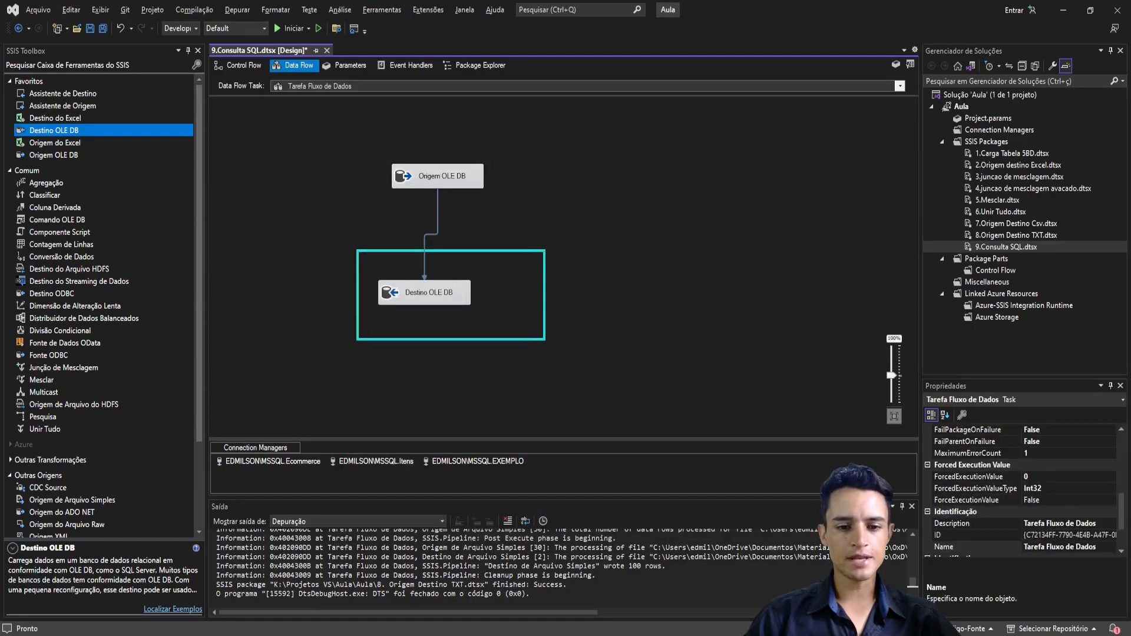
key("Escape")
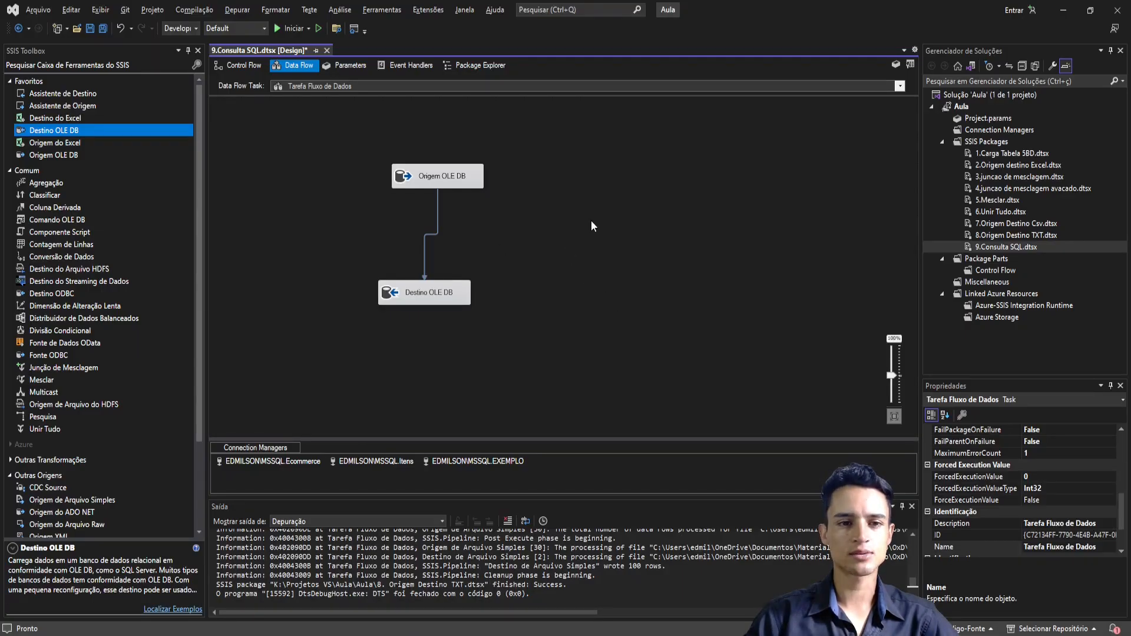
left_click(287, 28)
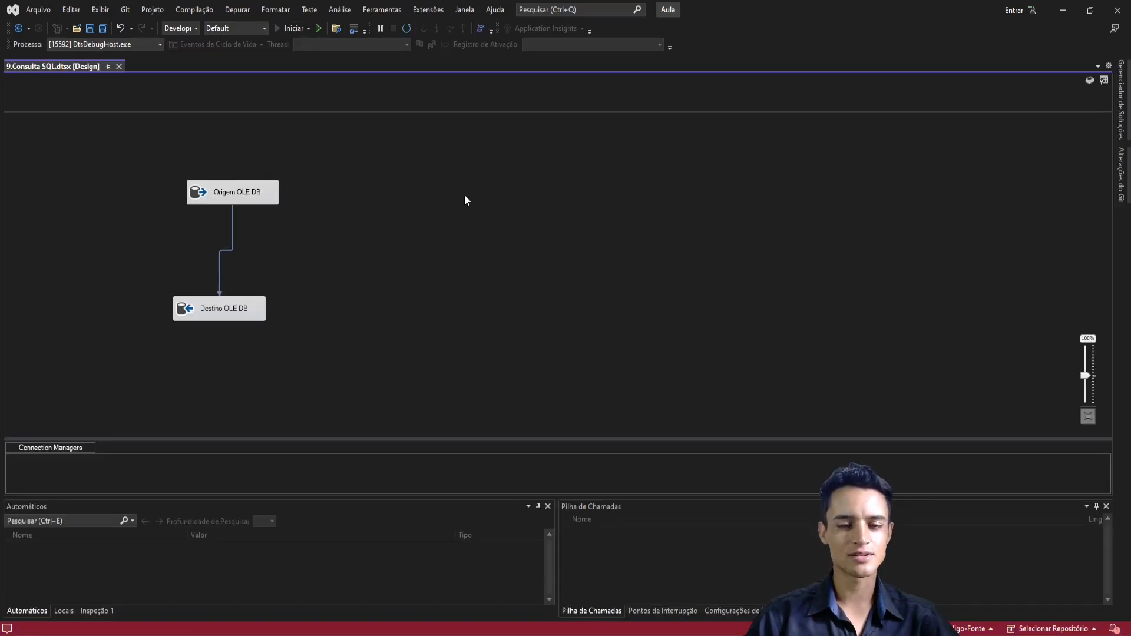
left_click_drag(195, 232, 267, 280)
key("Escape")
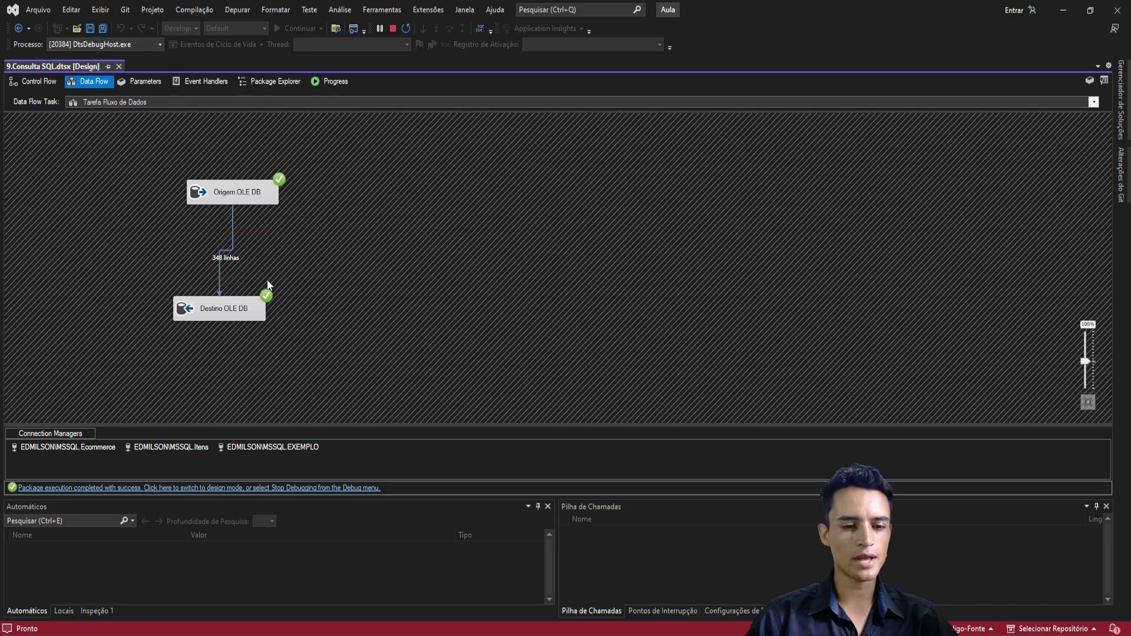
Step: Stop debugging the 9.Consulta SQL package and save it
left_click(397, 31)
left_click(92, 31)
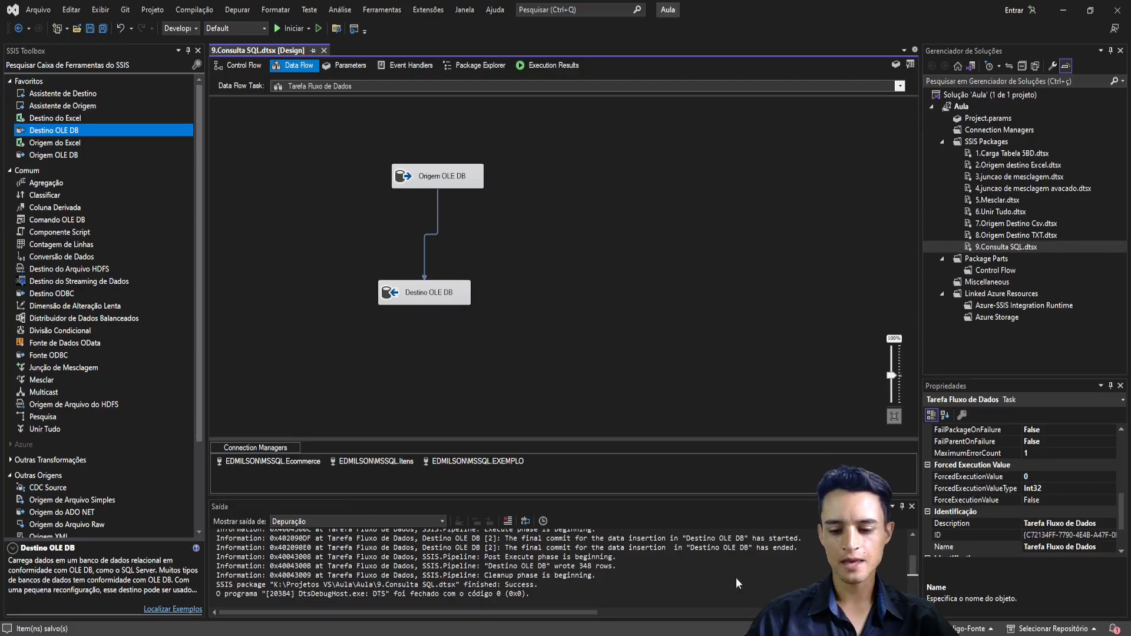
Step: Switch to SQL Server Management Studio, refresh the EXEMPLO database and locate dbo.Clientes_Ouro among its tables
key("alt+Tab")
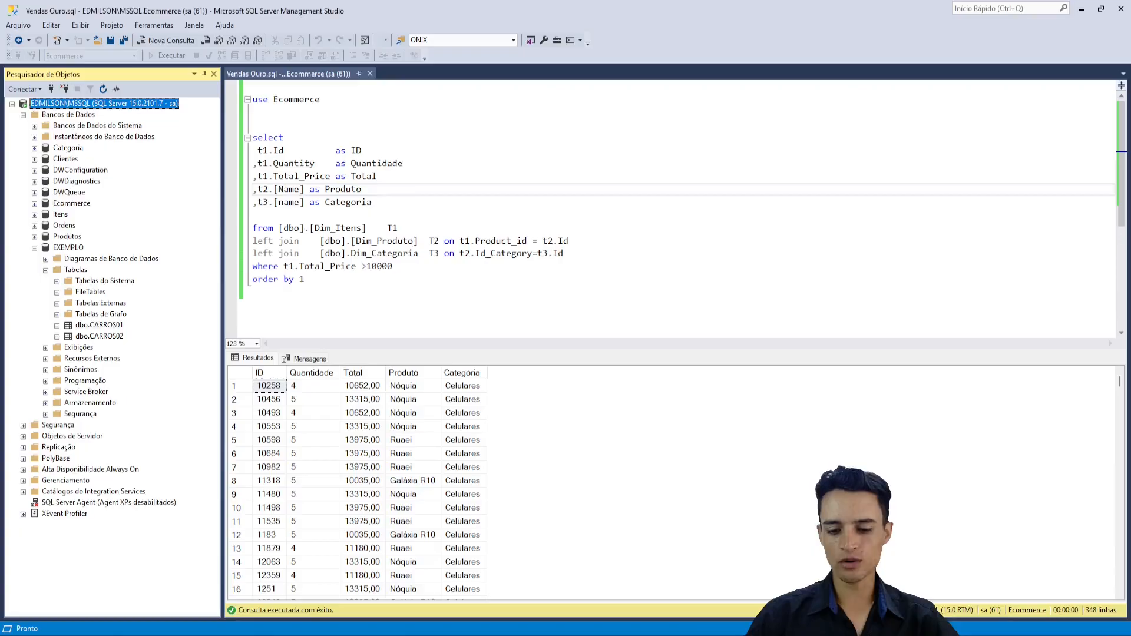
right_click(78, 247)
left_click(137, 442)
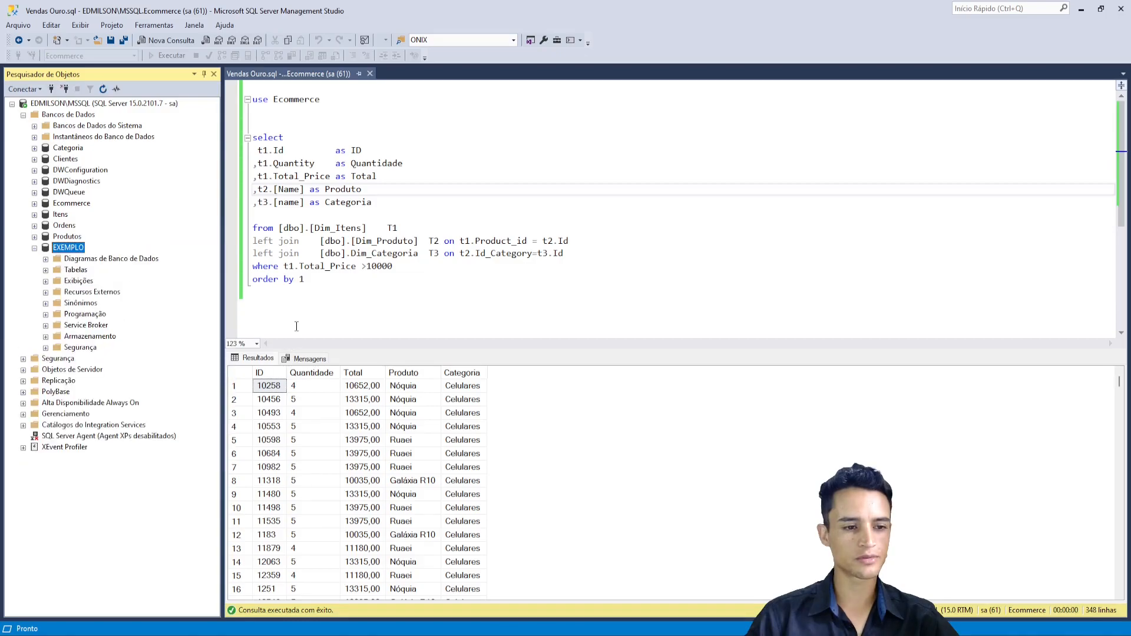
left_click(45, 269)
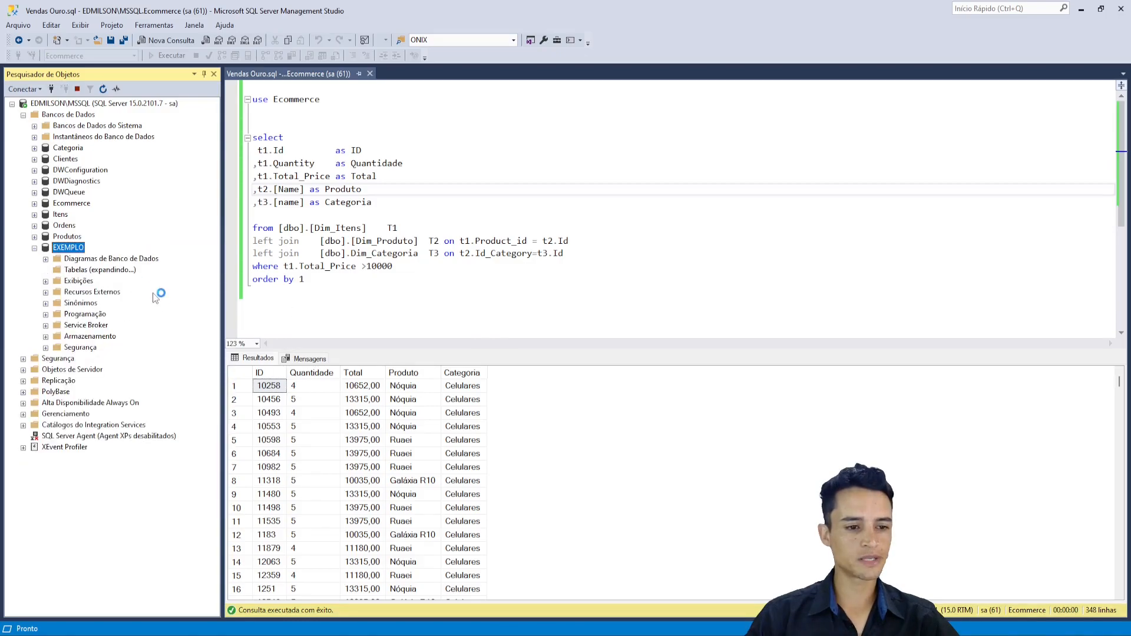
left_click(98, 347)
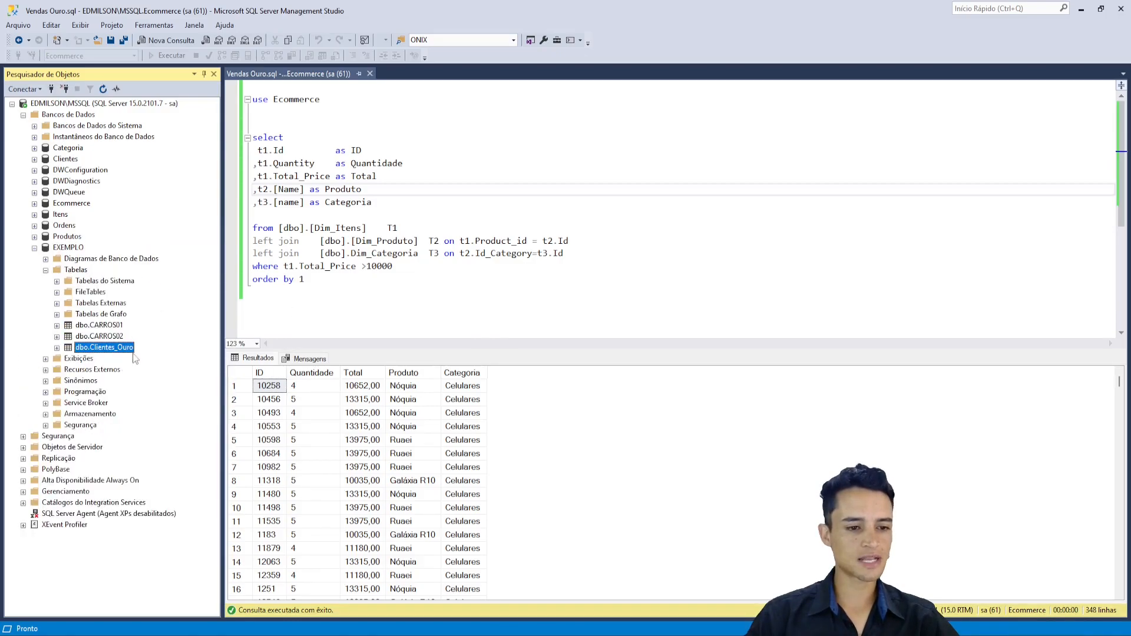
Step: Select the top 1000 rows of dbo.Clientes_Ouro and compare them with the Vendas Ouro query
right_click(101, 351)
left_click(183, 376)
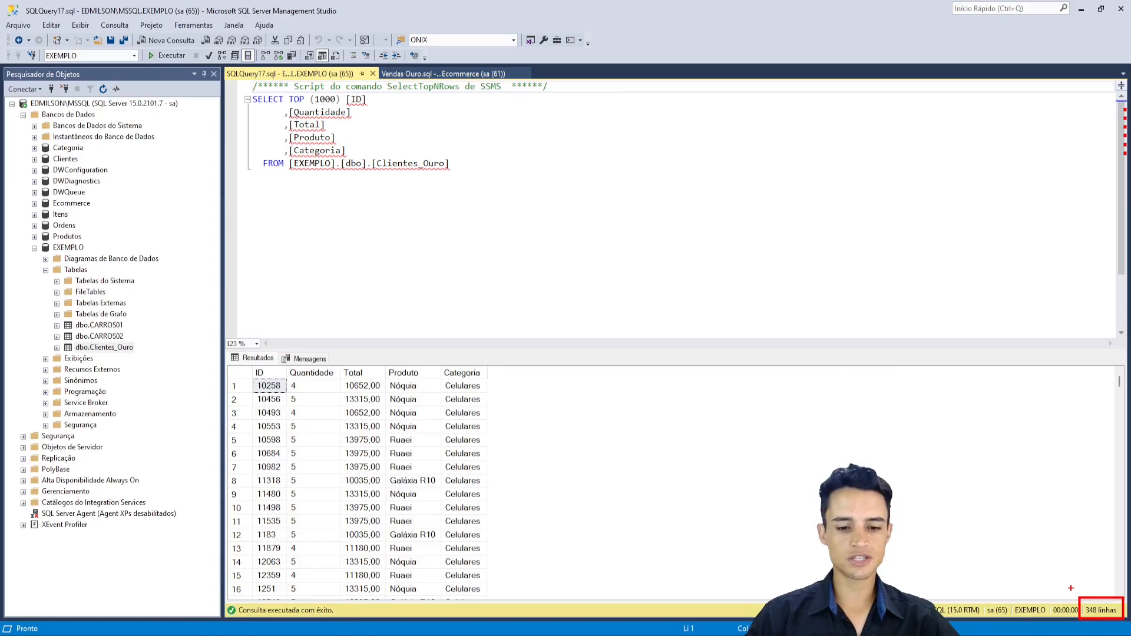
mouse_move(266, 360)
left_mouse_down()
mouse_move(281, 329)
mouse_move(314, 349)
mouse_move(444, 299)
left_mouse_up()
key("Escape")
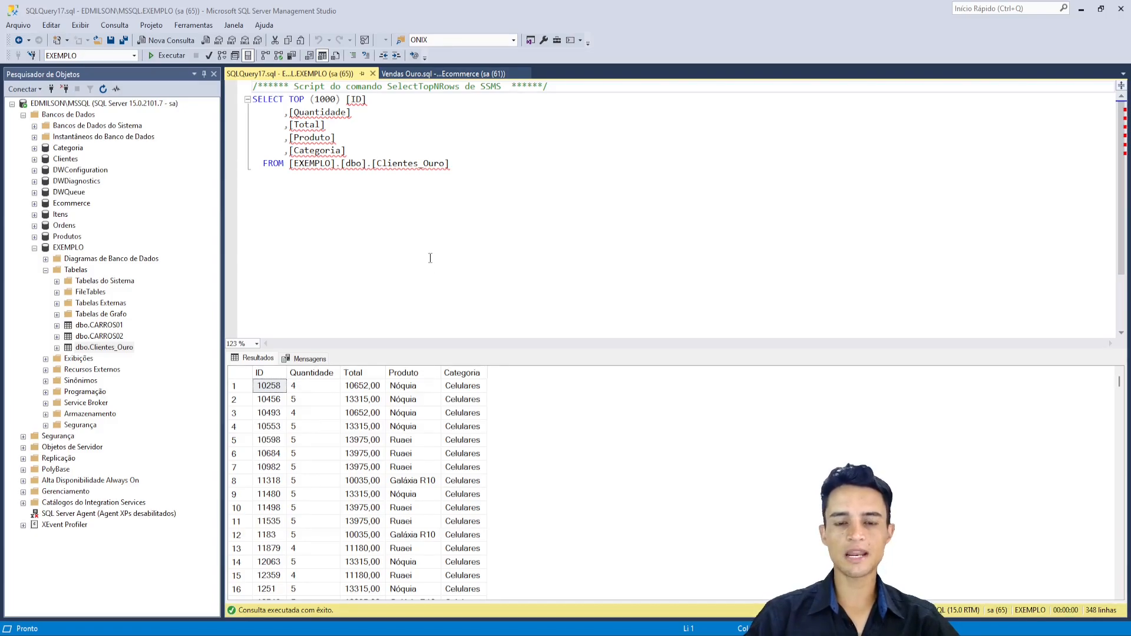
left_click(418, 73)
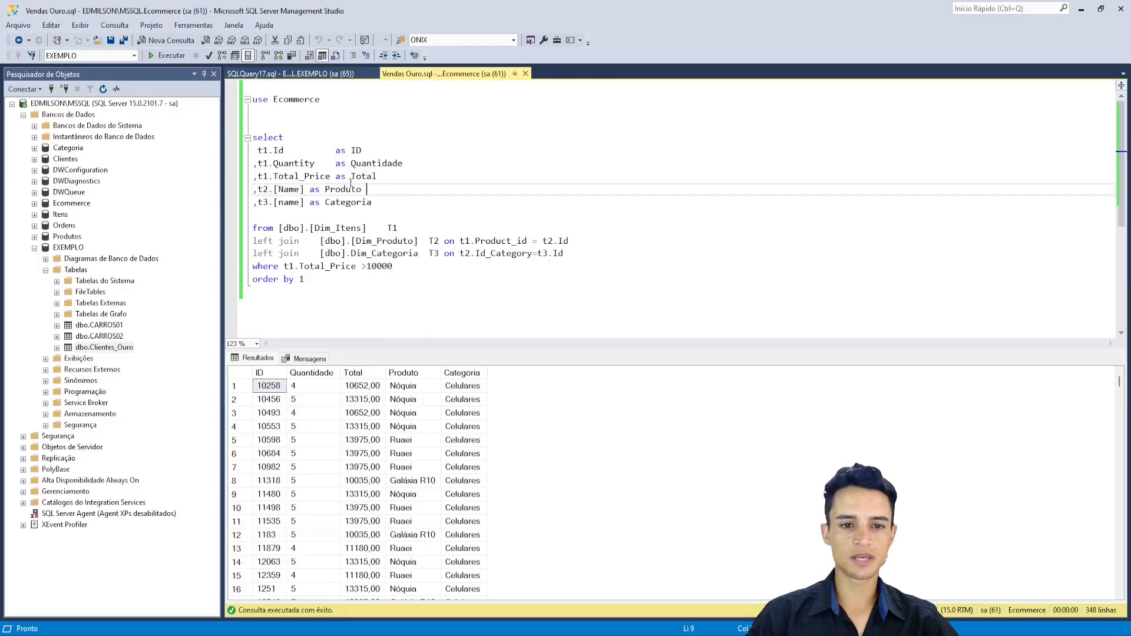
left_click(318, 72)
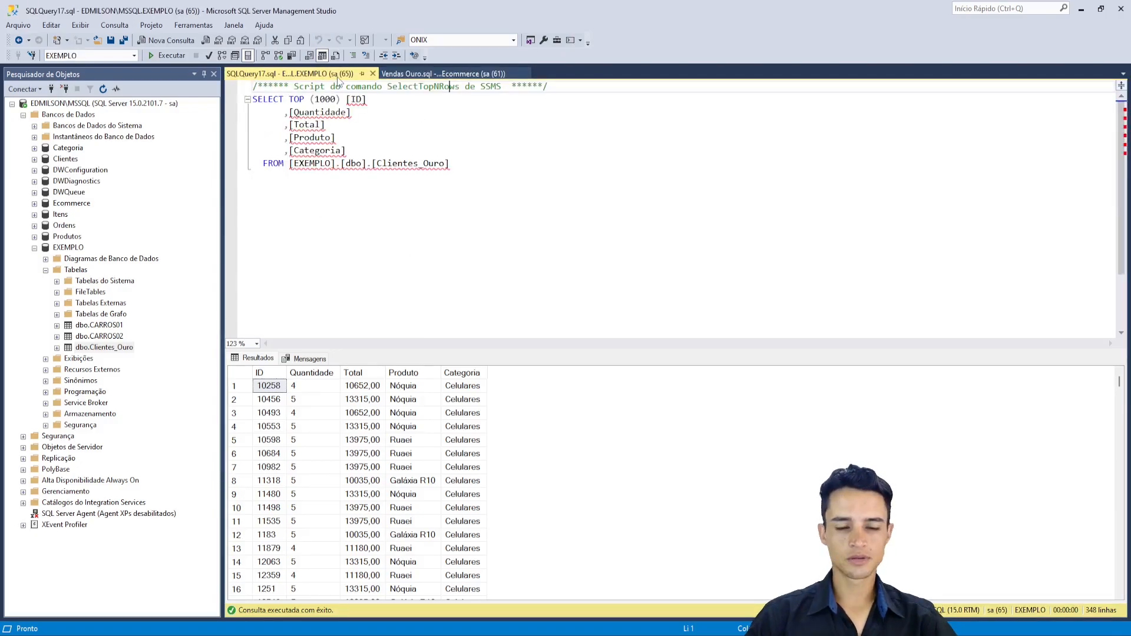
Step: Return to Visual Studio and examine the package's control flow and its available items, including Contêiner da Sequência and Tarefa Executar SQL
key("alt+Tab")
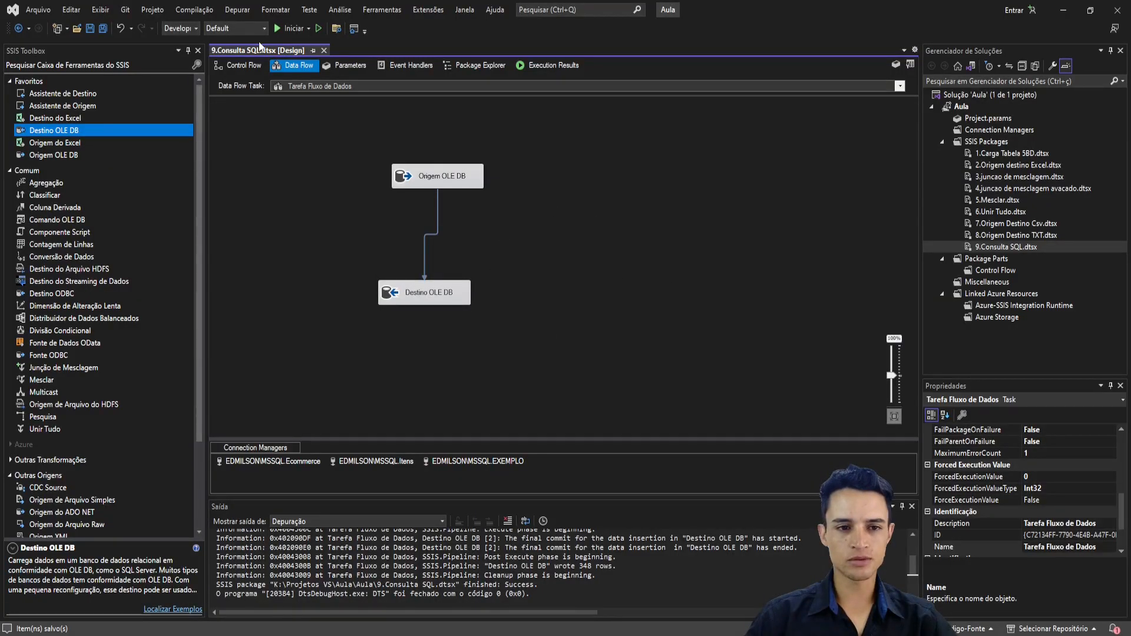
left_click(243, 64)
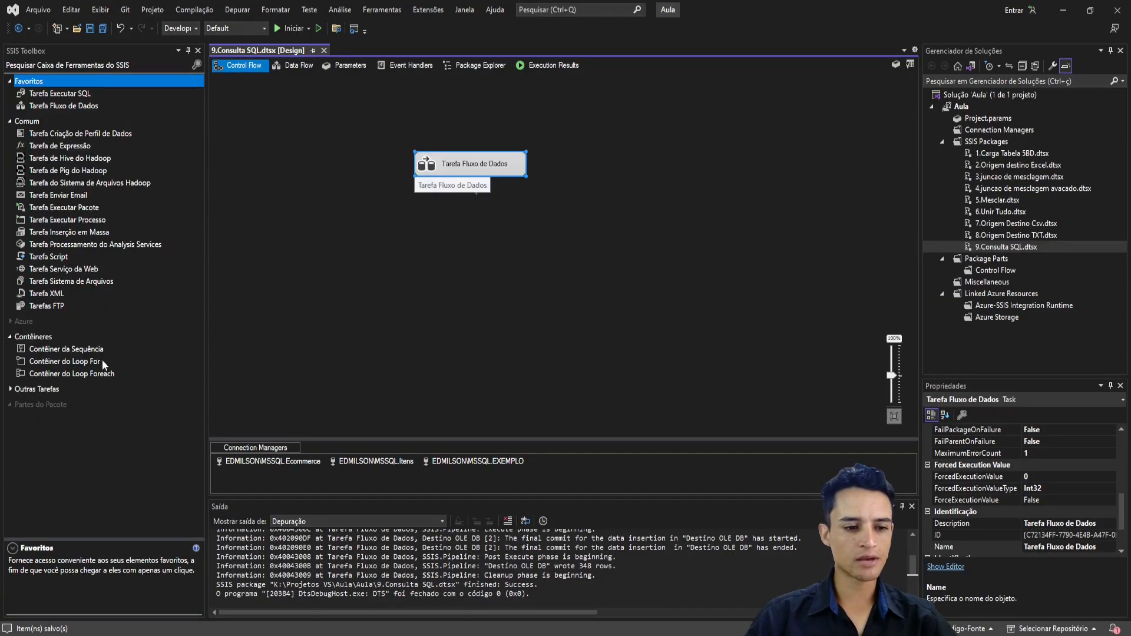
left_click_drag(74, 352, 144, 298)
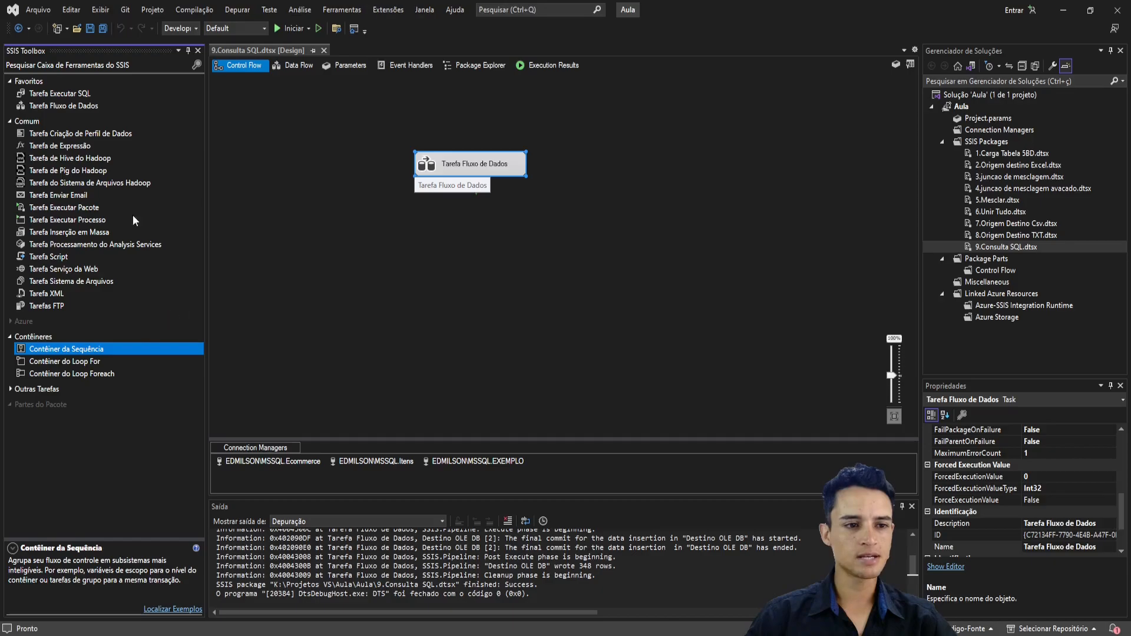
left_click(80, 93)
Step: Switch to SQL Server Management Studio and review the Clientes_Ouro query and the Vendas Ouro result rows
key("alt+Tab")
left_click_drag(465, 164, 363, 167)
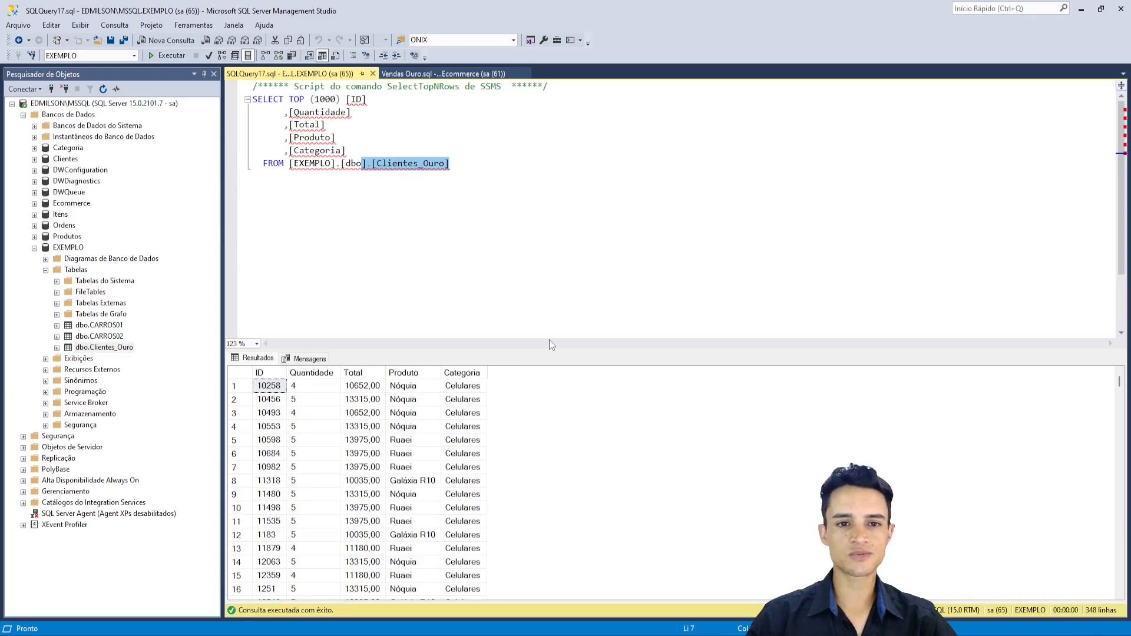
left_click(554, 166)
left_click(454, 77)
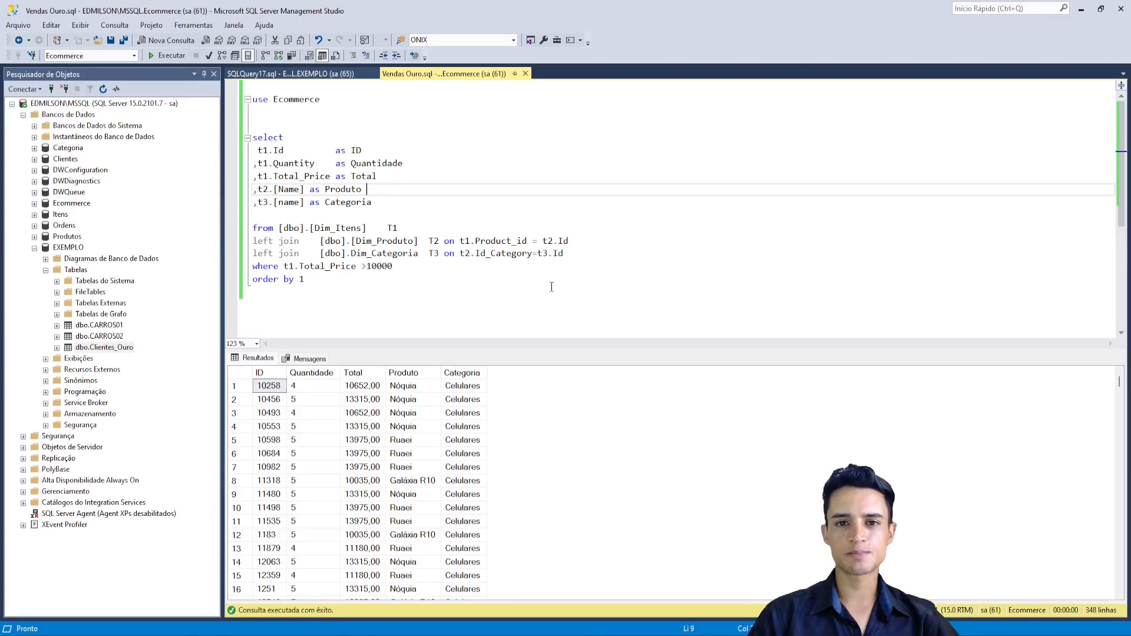
scroll(424, 521, "down", 20)
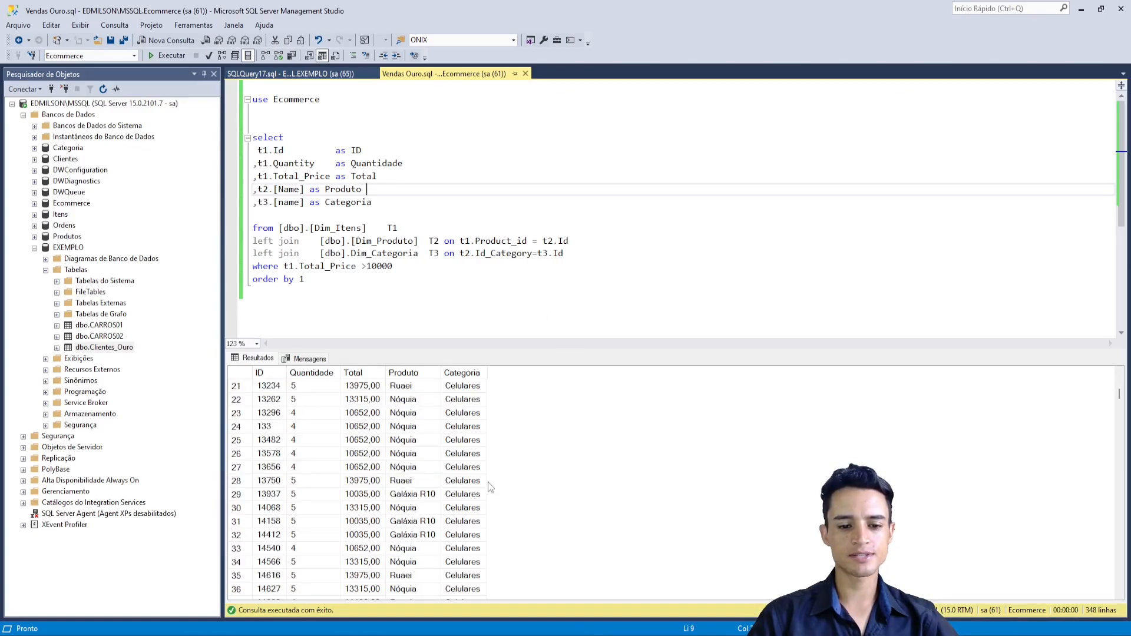
scroll(424, 521, "down", 8)
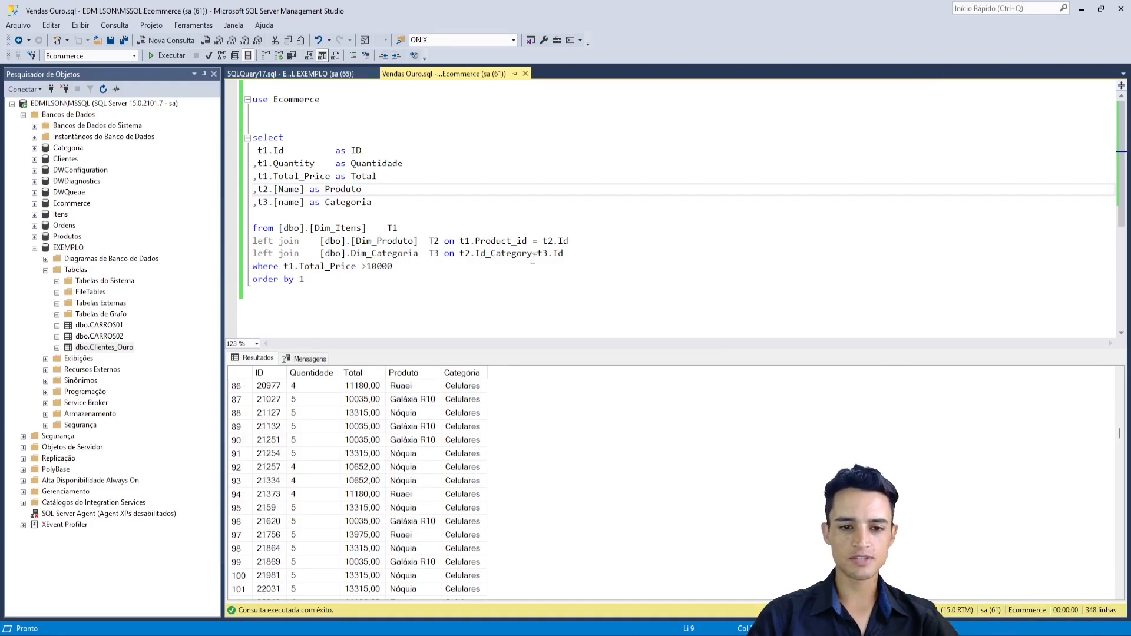
Step: Return to Visual Studio and open the data flow of Tarefa Fluxo de Dados, keeping the Origem OLE DB name
left_click(667, 634)
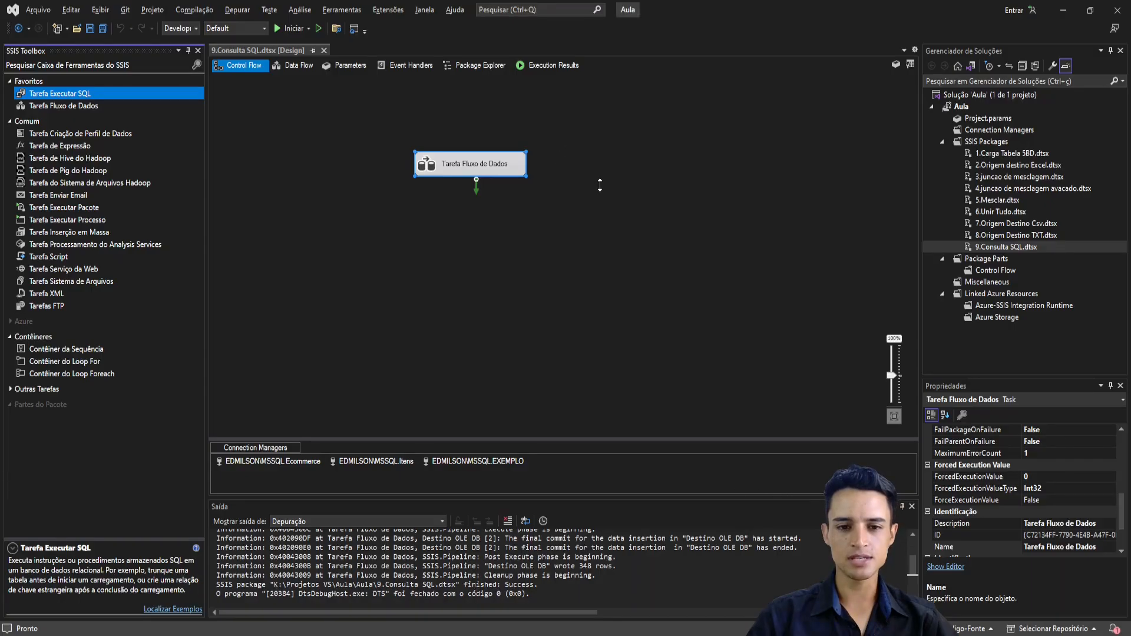
double_click(476, 168)
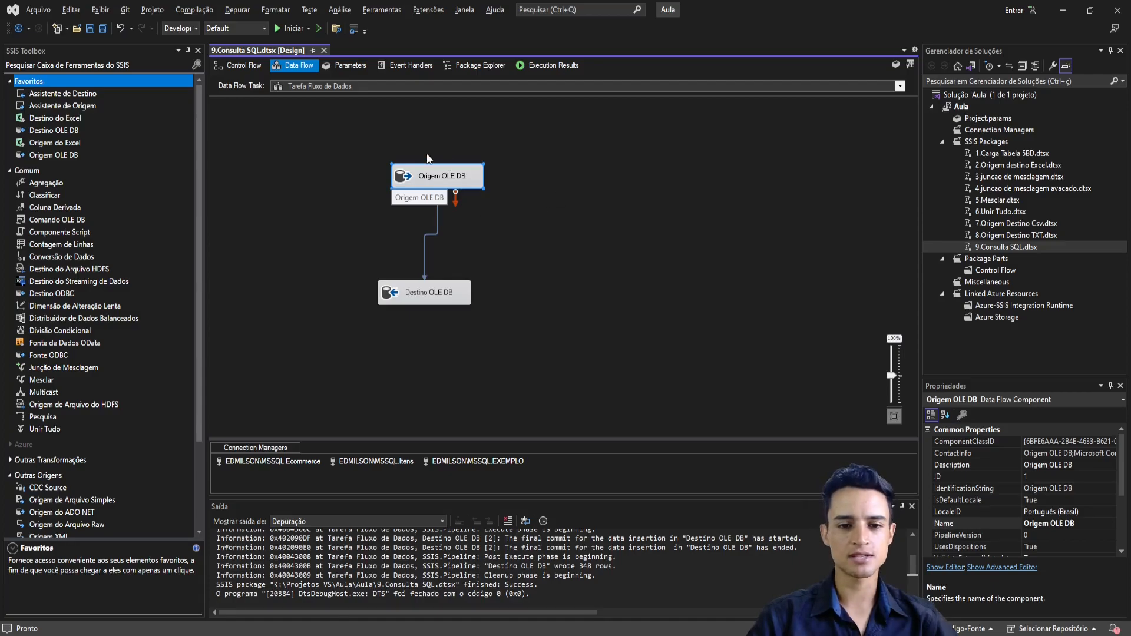
key("F2")
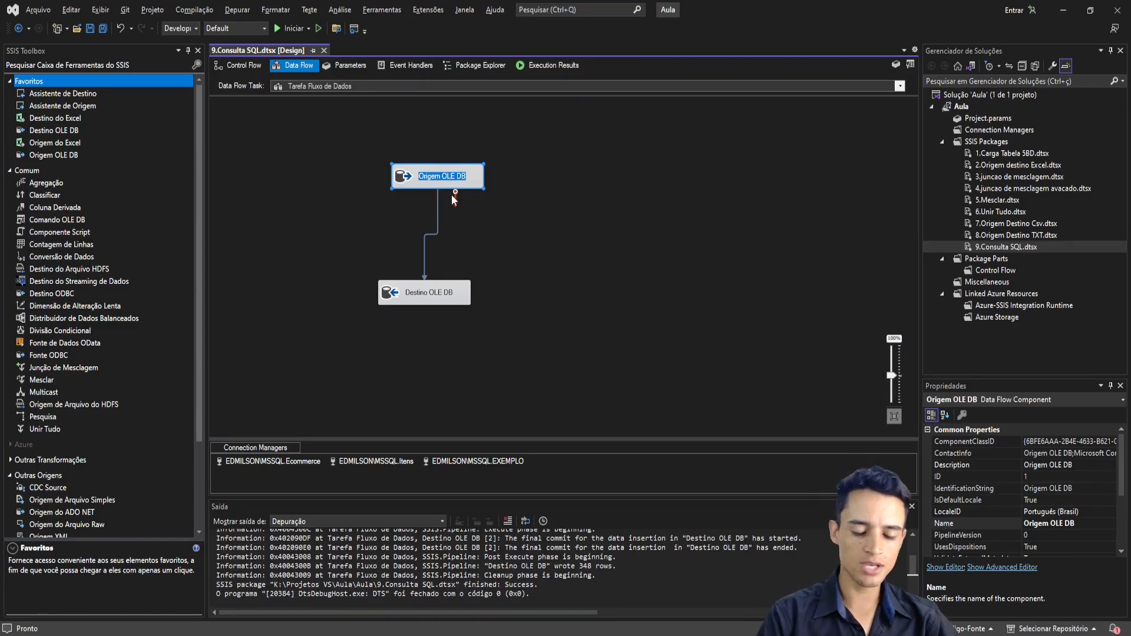
left_click(394, 212)
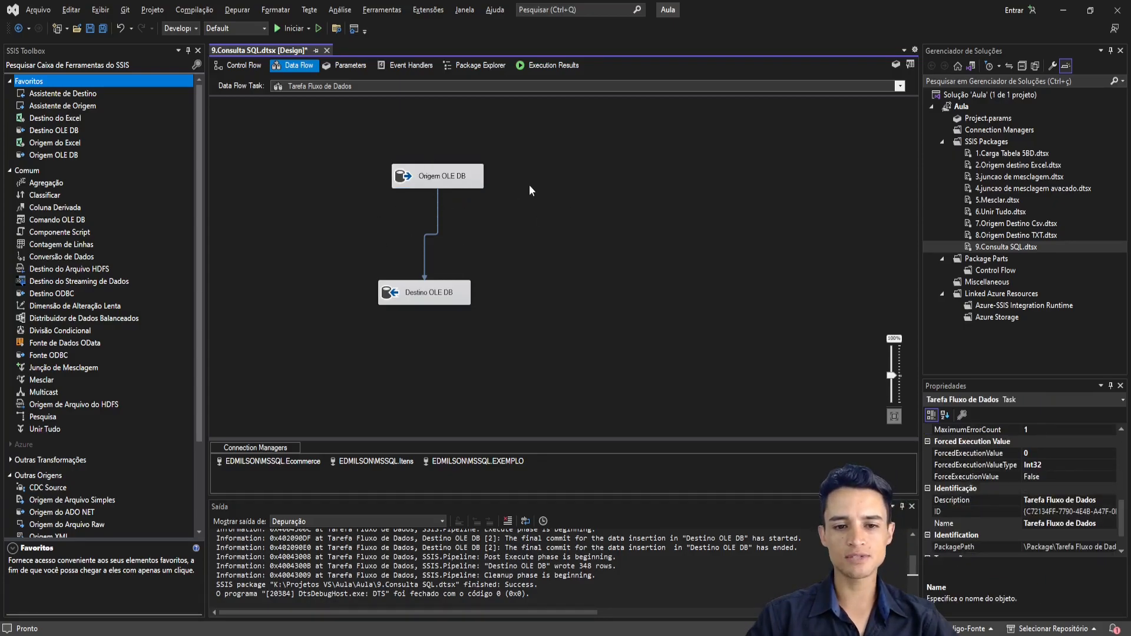
Step: Change the filter in the Origem OLE DB SQL command to t1.Total_Price >12000 and accept the source configuration
double_click(445, 178)
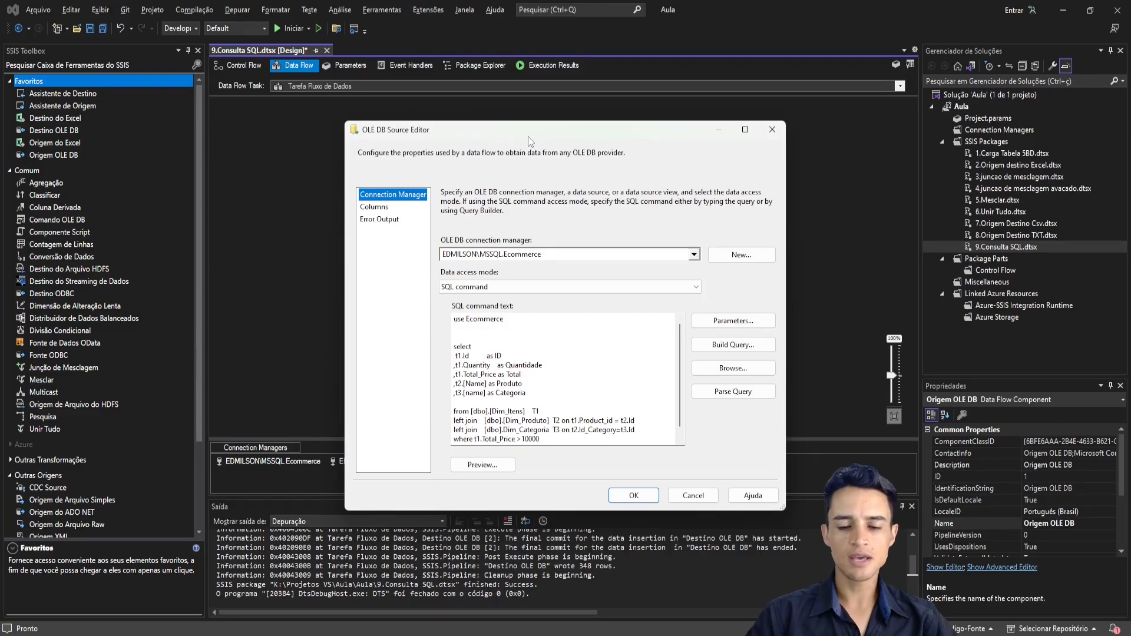
left_click_drag(528, 136, 487, 87)
left_click_drag(744, 460, 829, 565)
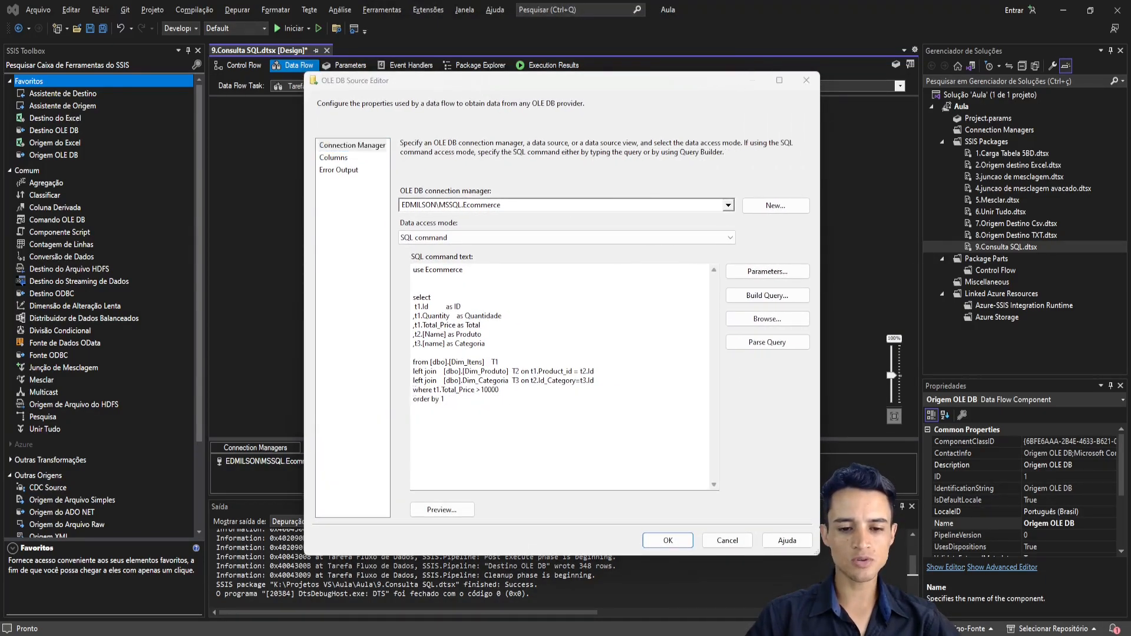
left_click_drag(408, 384, 510, 399)
key("Escape")
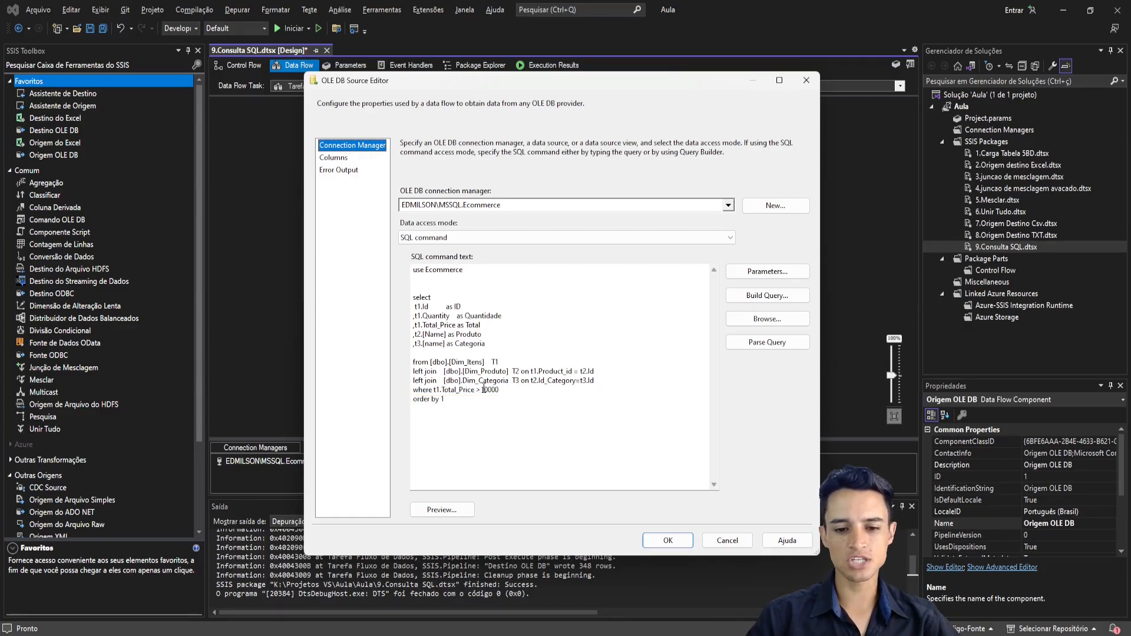
left_click(489, 390)
key("BackSpace")
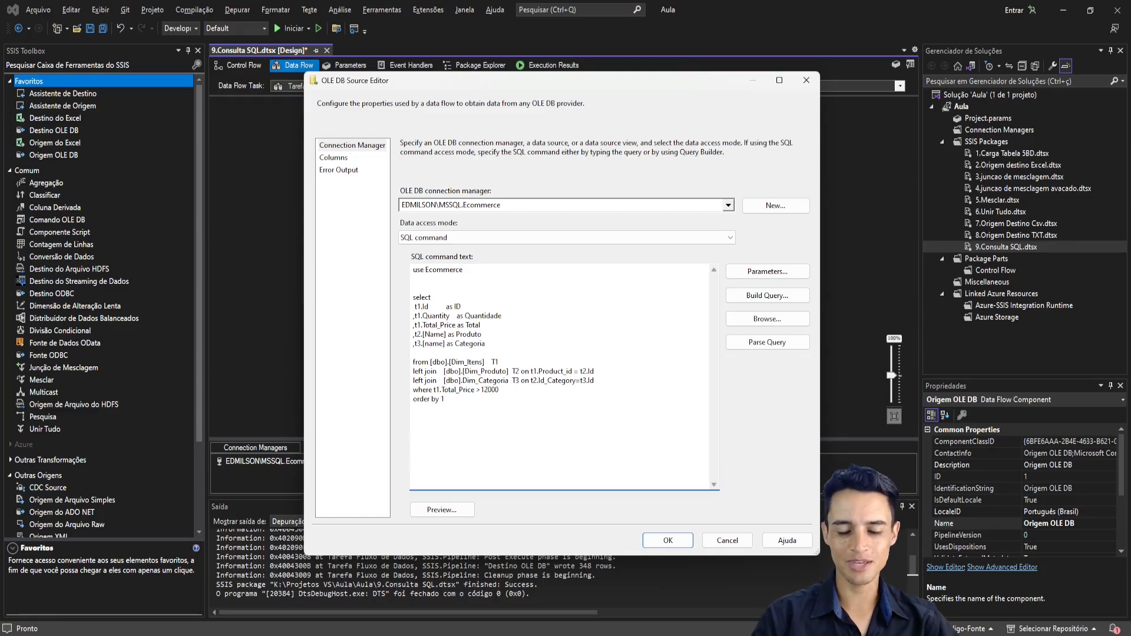
left_click(668, 540)
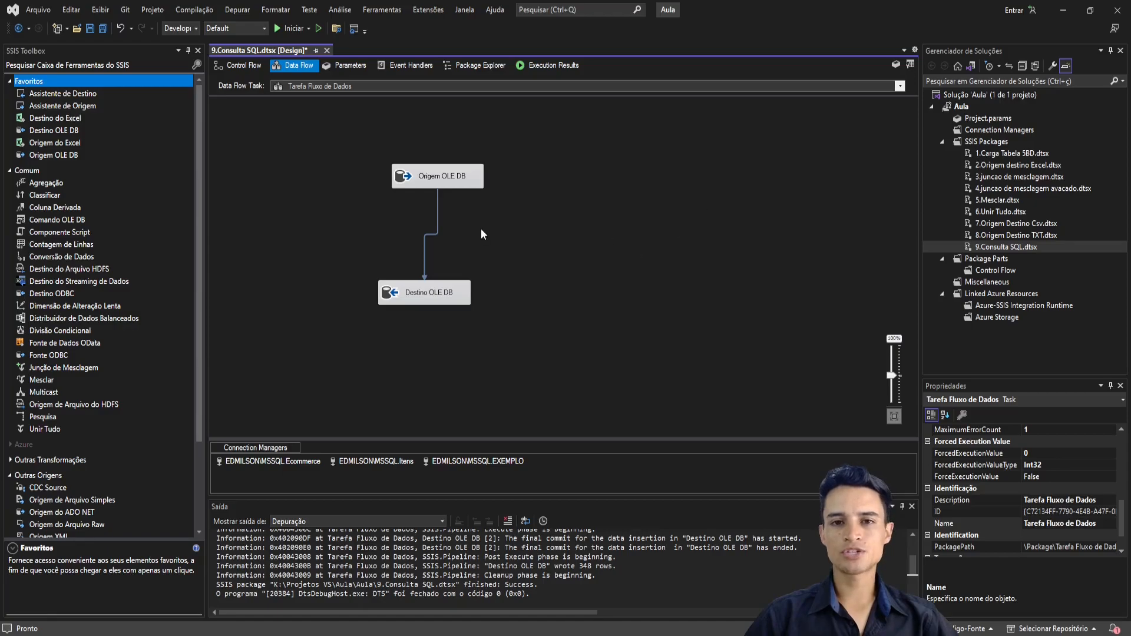
Step: Check the column mappings of Destino OLE DB, close its editor without changes and save the package
double_click(433, 294)
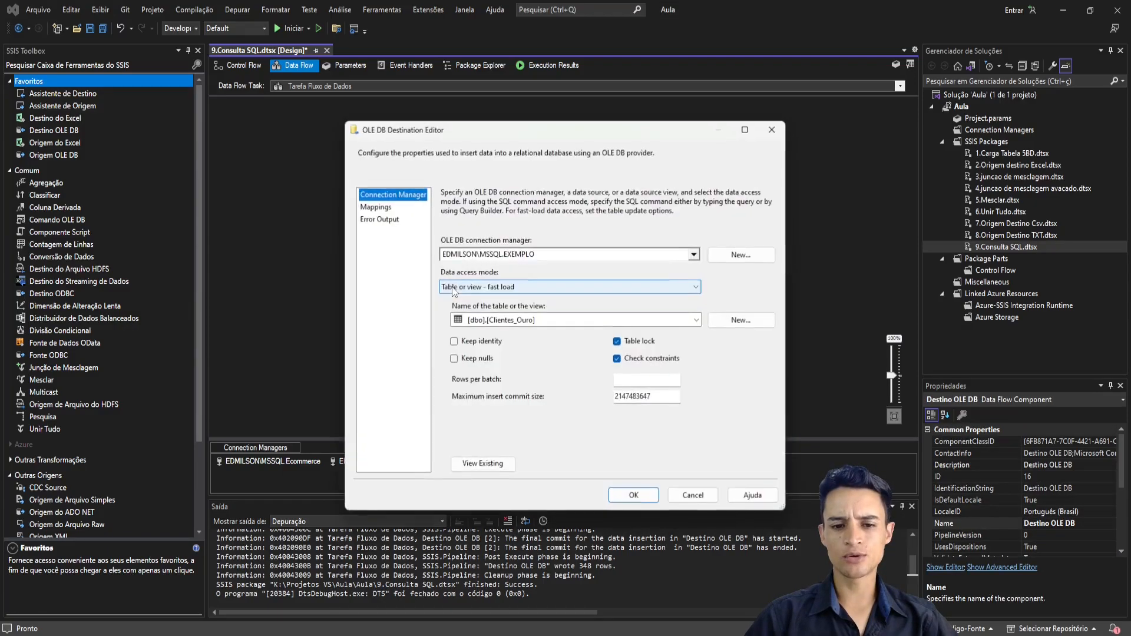
left_click(402, 206)
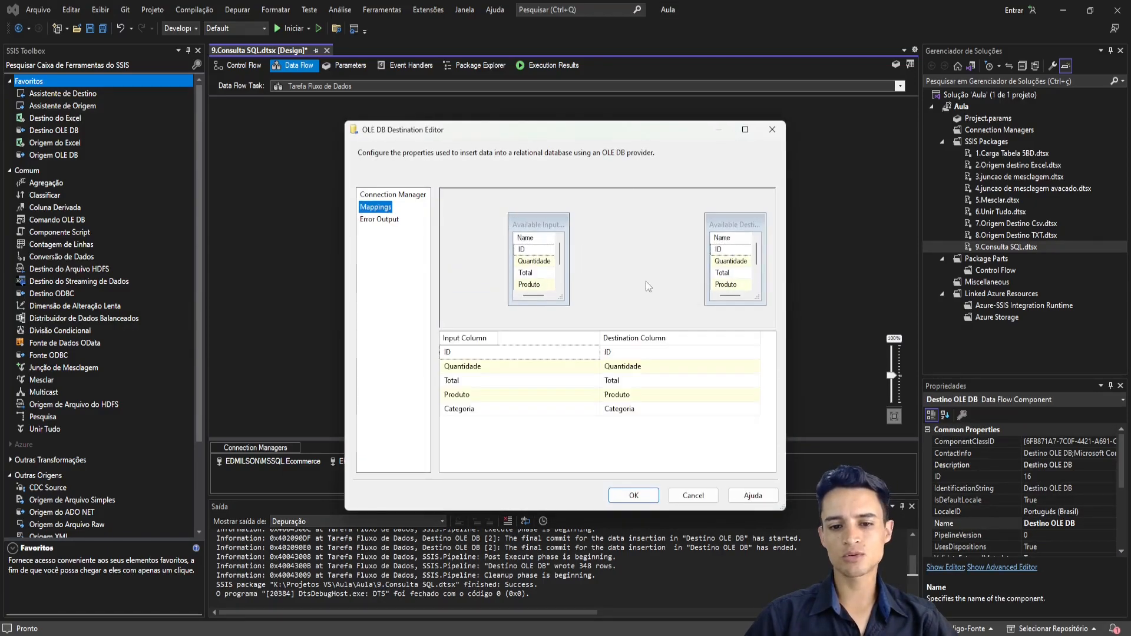
left_click(771, 129)
left_click(807, 192)
left_click(89, 28)
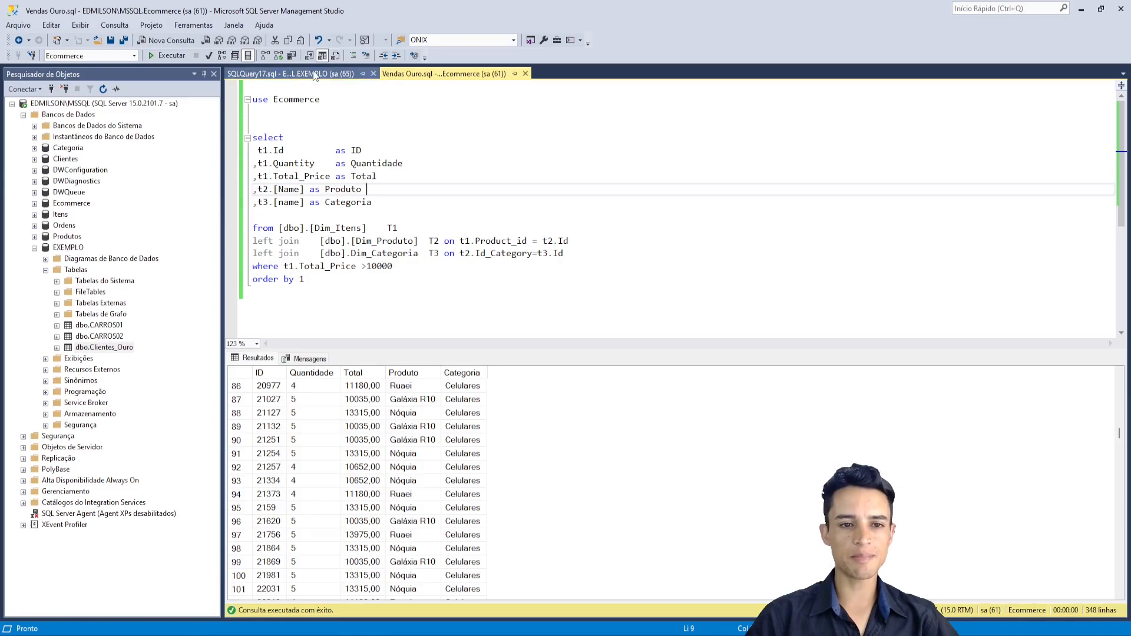
Step: Compare the columns of the Clientes_Ouro query with those of the Vendas Ouro query in SQL Server Management Studio
left_click(315, 75)
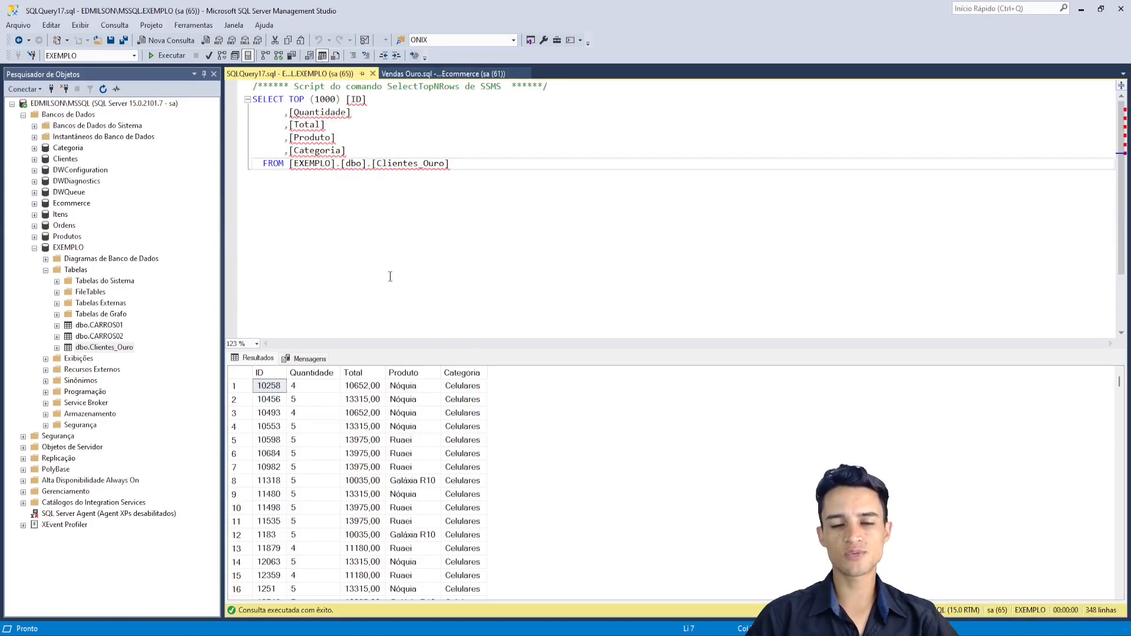
left_click(442, 74)
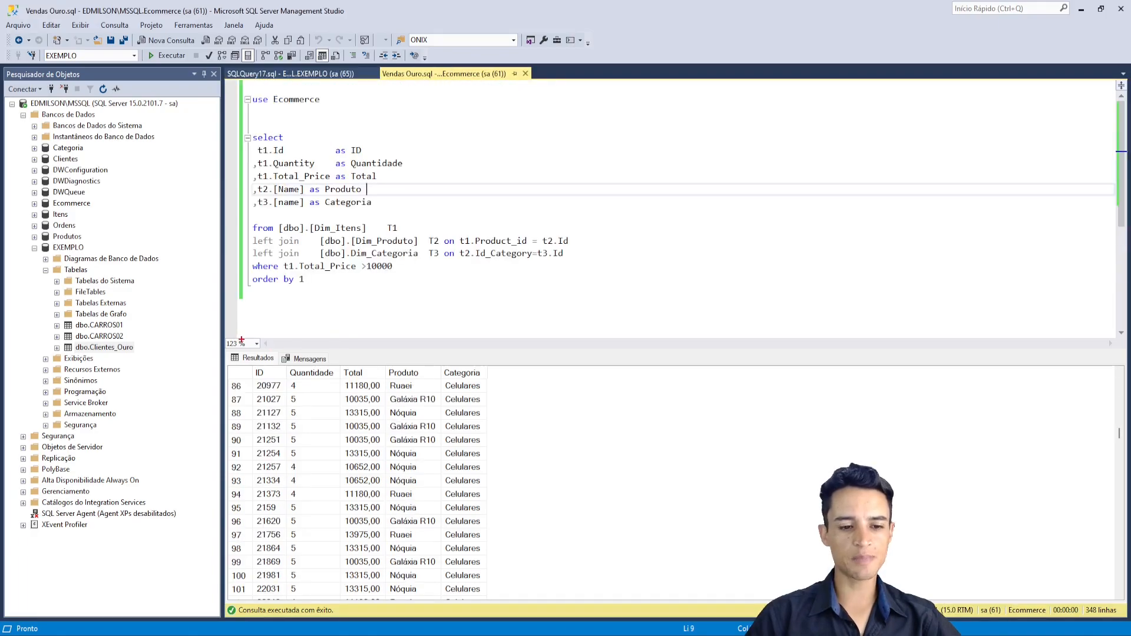
left_click(317, 71)
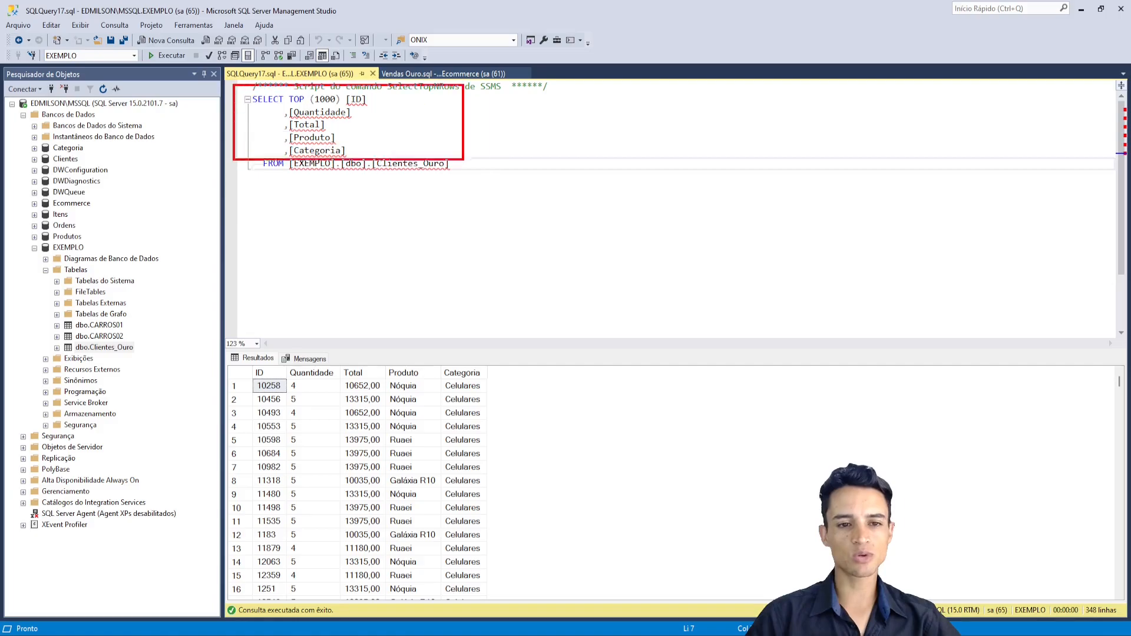